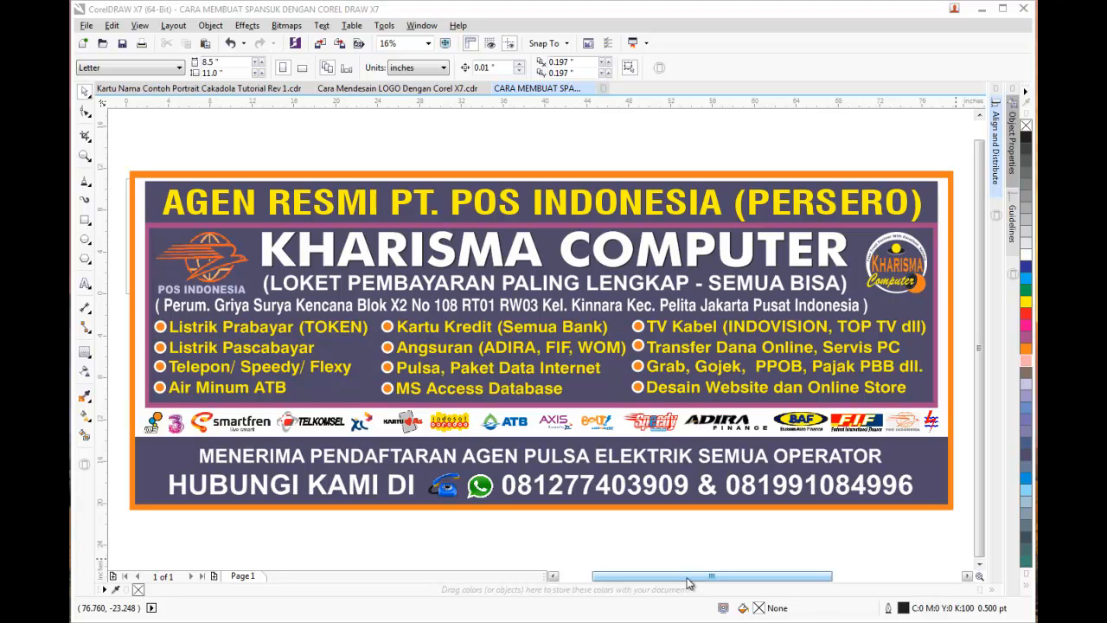
# Select the whole reference banner and move it to the top right of the workspace
pyautogui.moveTo(694, 580); pyautogui.dragTo(692, 582)
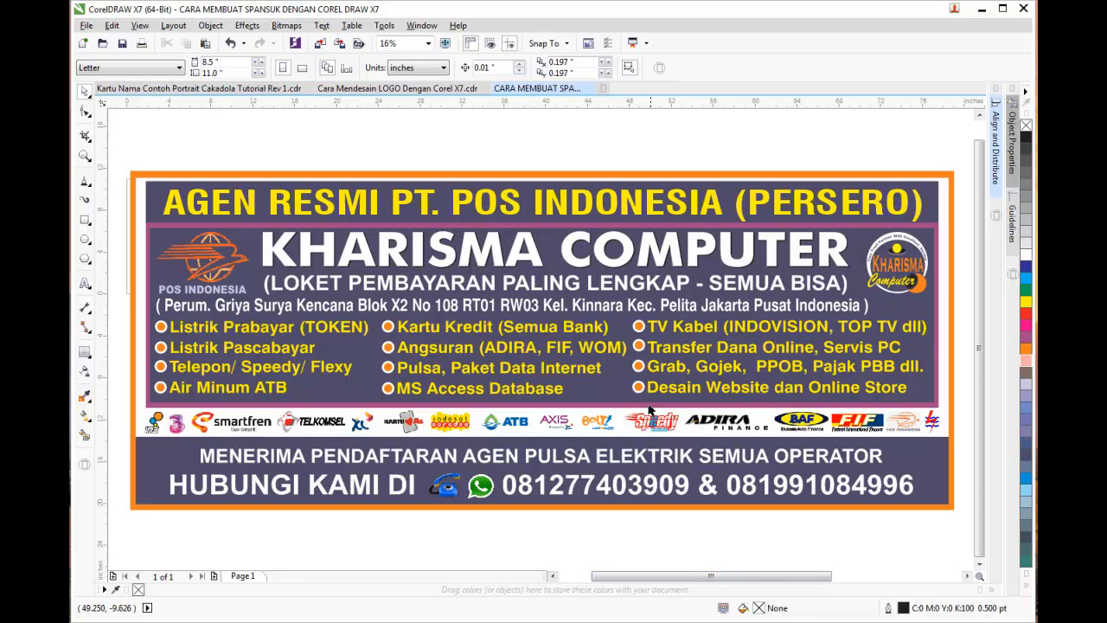
pyautogui.scroll(-1, 684, 500)
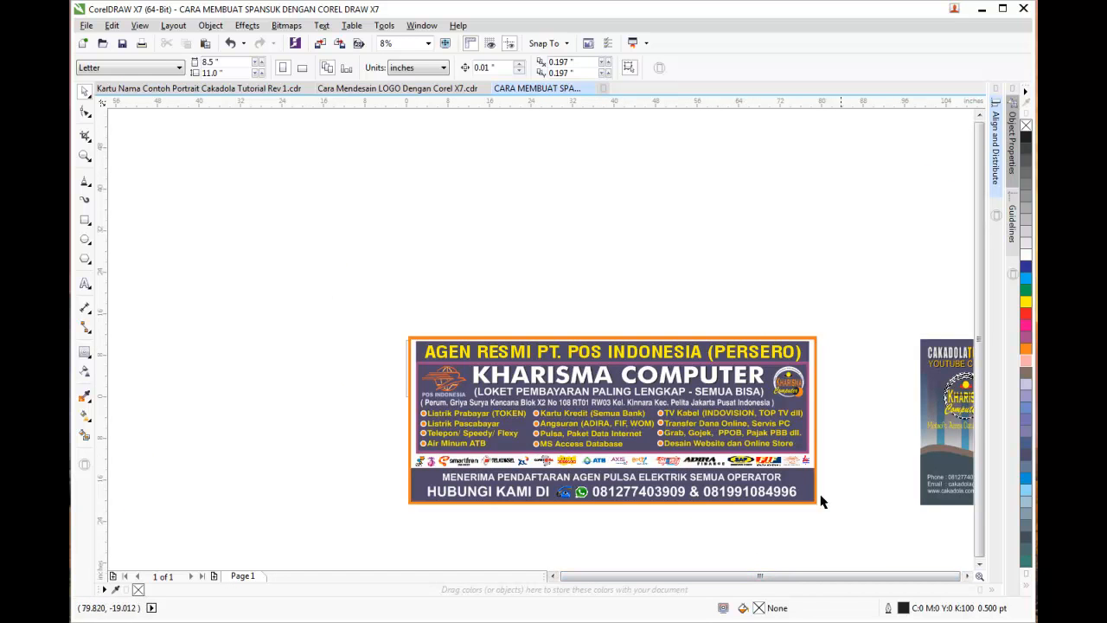
pyautogui.moveTo(385, 322); pyautogui.dragTo(835, 521)
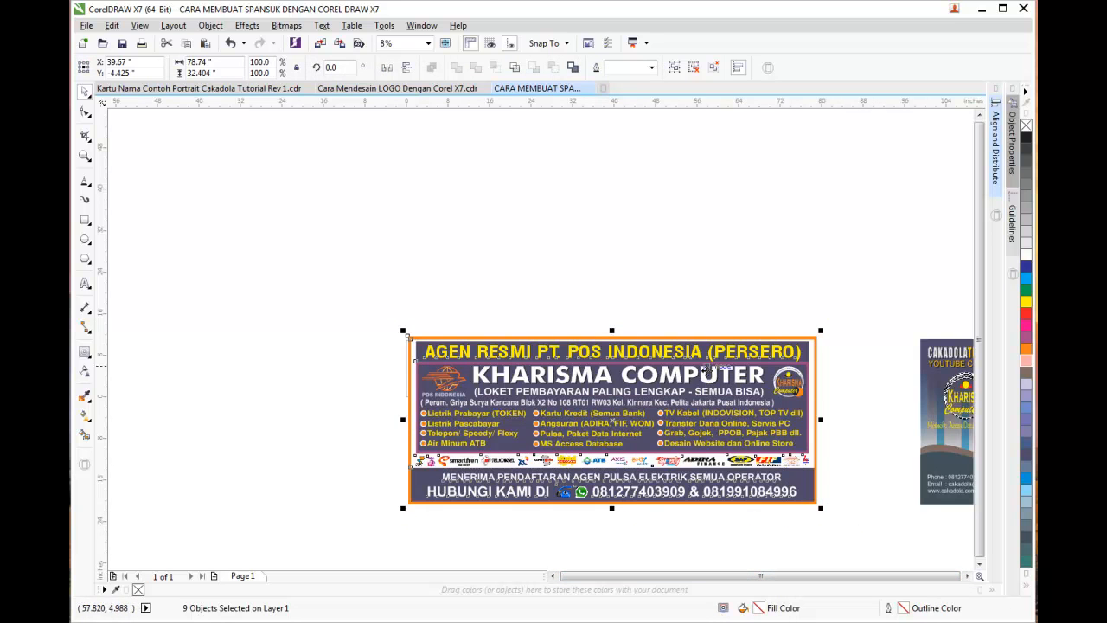
pyautogui.moveTo(697, 337); pyautogui.dragTo(847, 123)
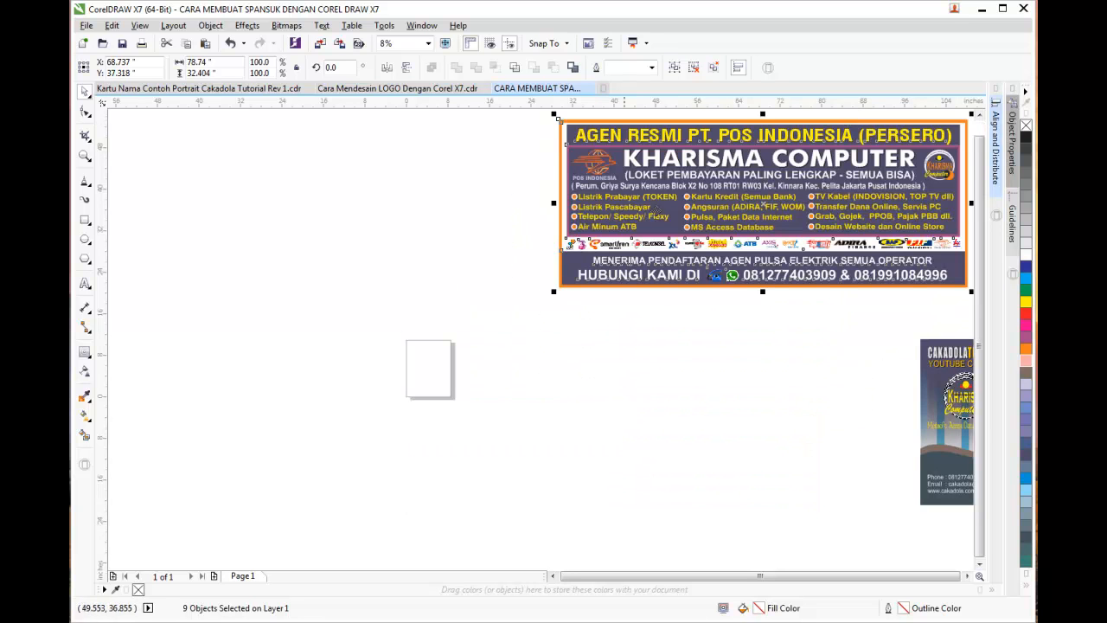
pyautogui.click(523, 346)
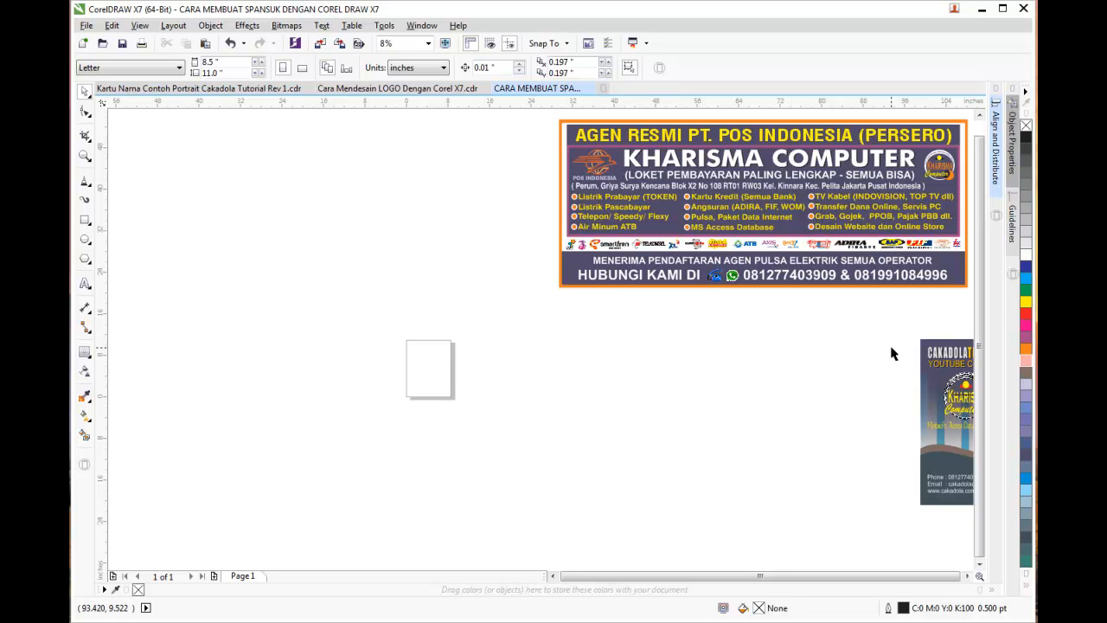
# Ungroup the banner into its separate objects
pyautogui.click(603, 138)
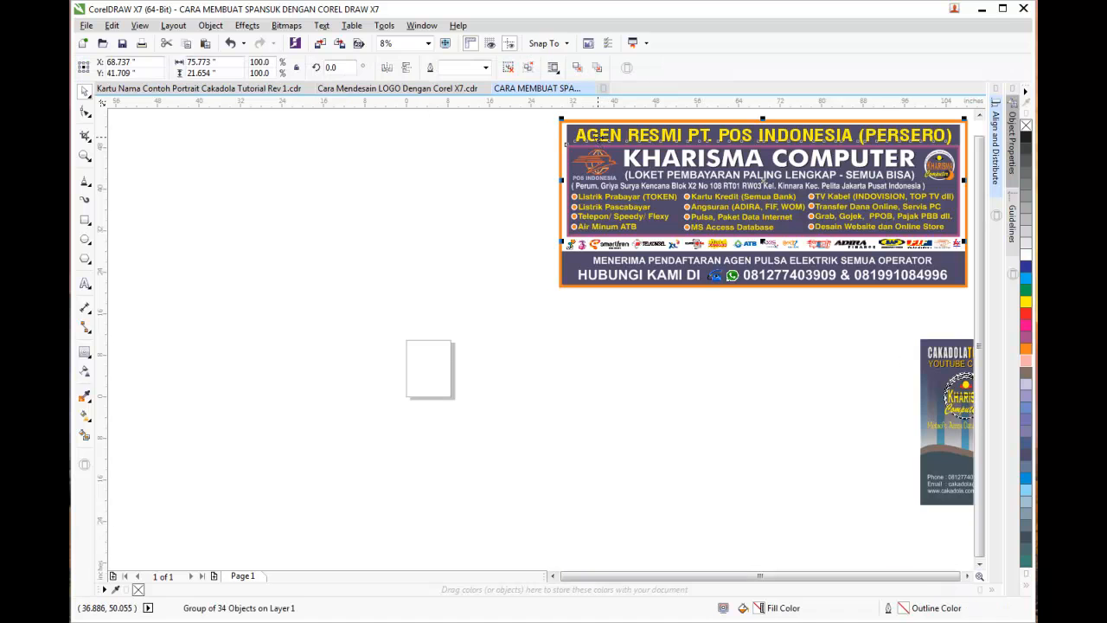
pyautogui.click(527, 68)
pyautogui.press('Escape')
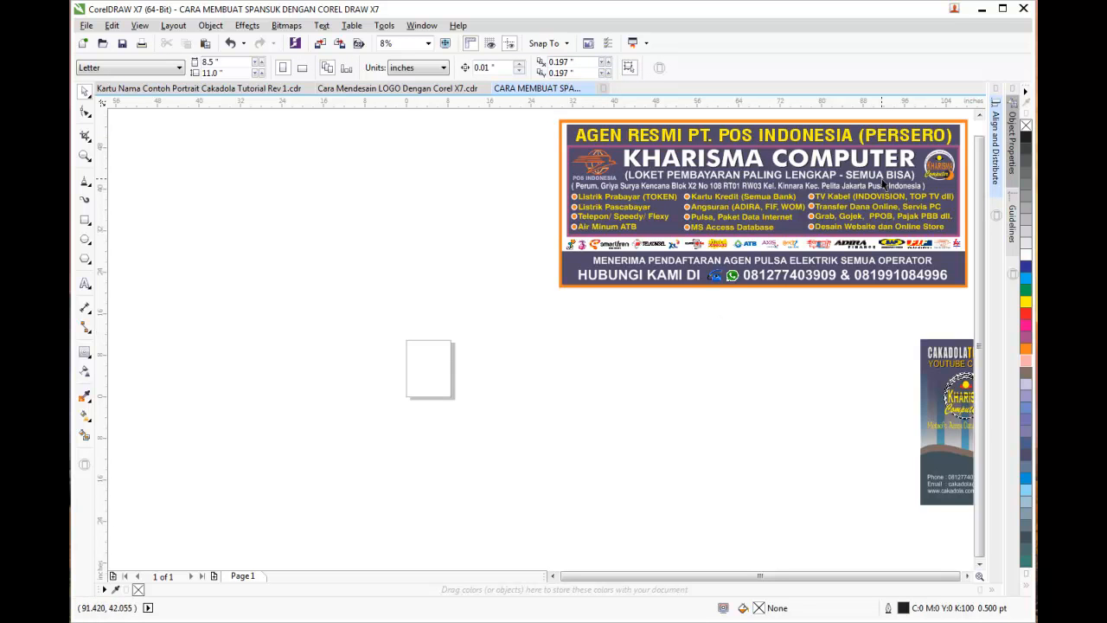
# Inspect the banner's separate parts, including the logo strip, WhatsApp icon and background shape
pyautogui.click(612, 161)
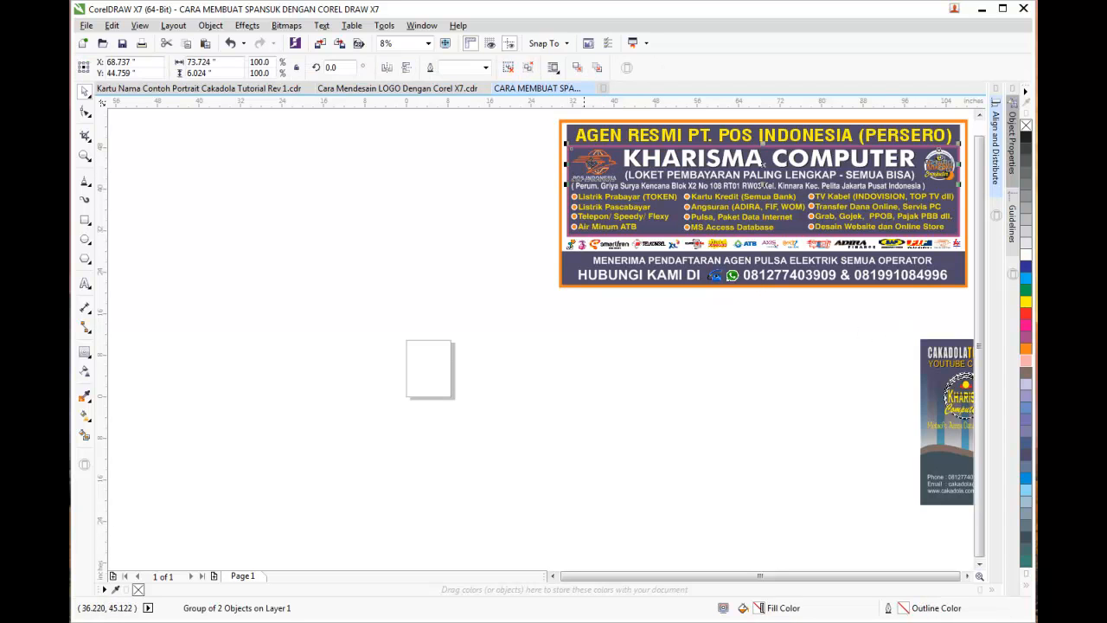
pyautogui.click(604, 249)
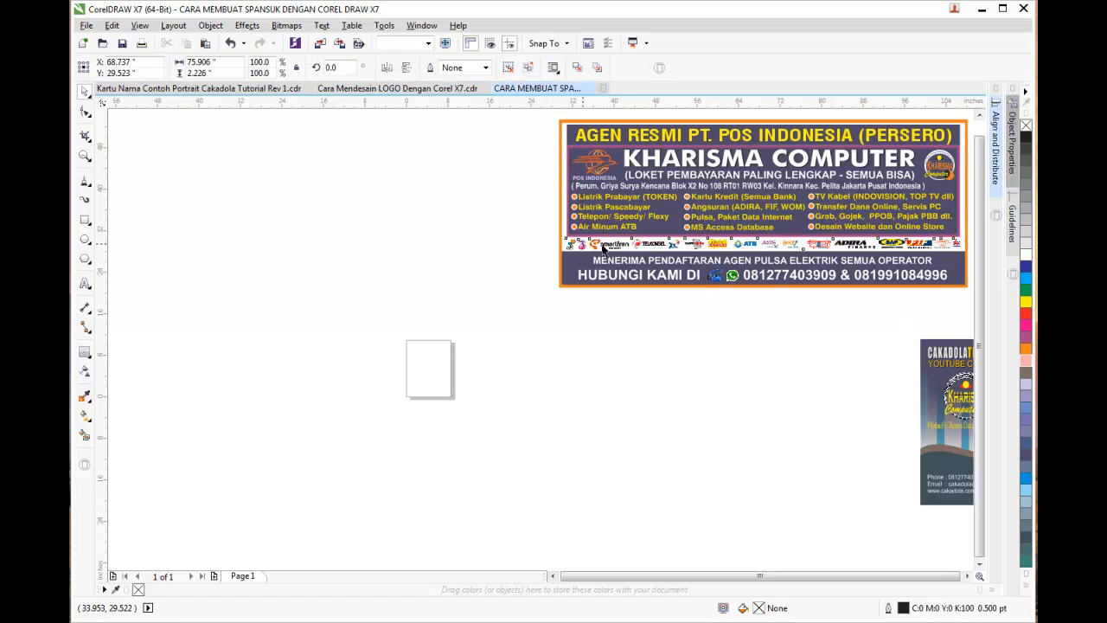
pyautogui.click(751, 336)
pyautogui.click(887, 251)
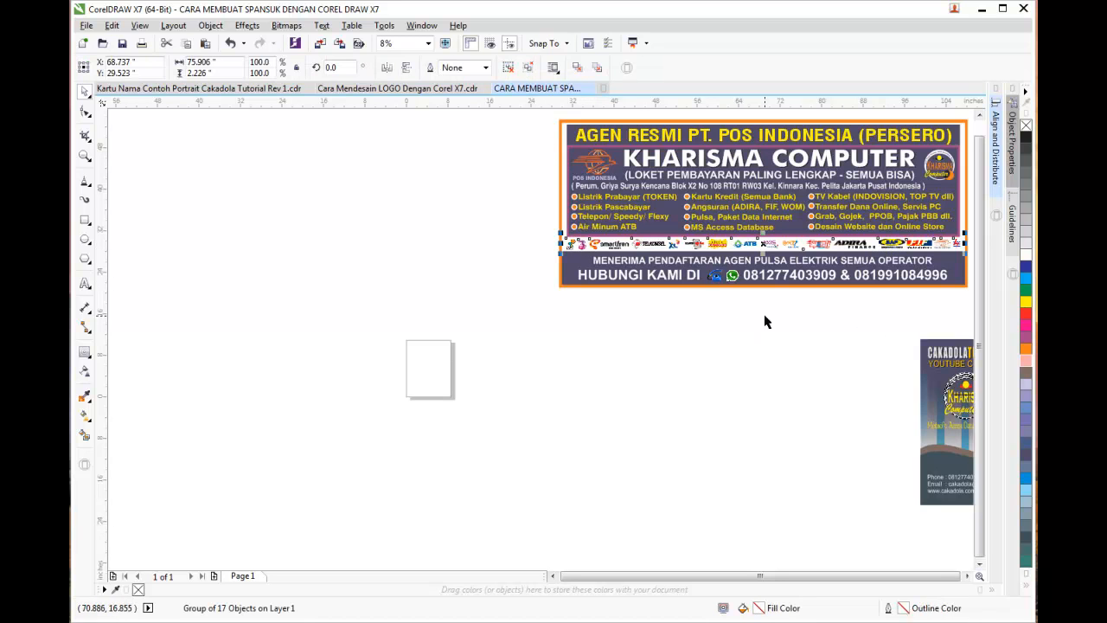
pyautogui.click(732, 334)
pyautogui.click(716, 279)
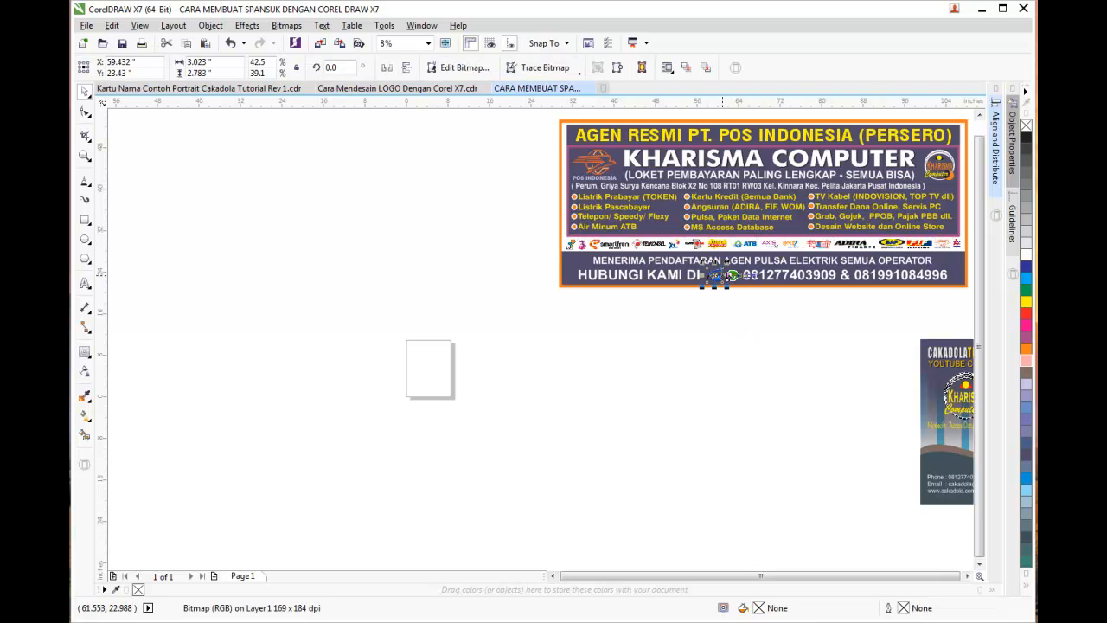
pyautogui.click(731, 297)
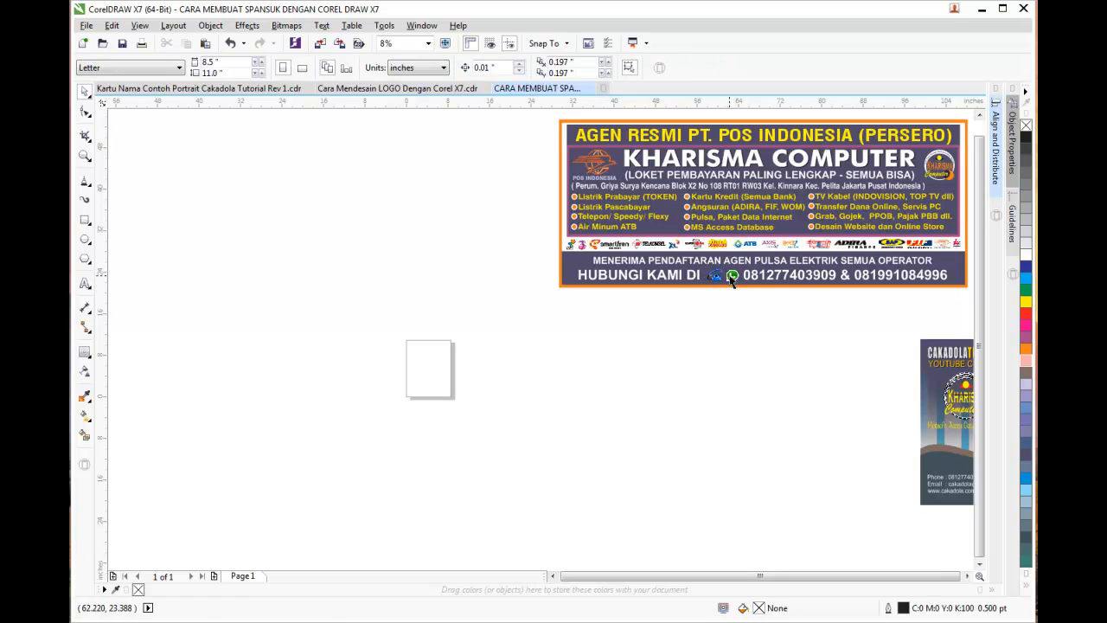
pyautogui.click(732, 277)
pyautogui.click(748, 339)
pyautogui.click(597, 124)
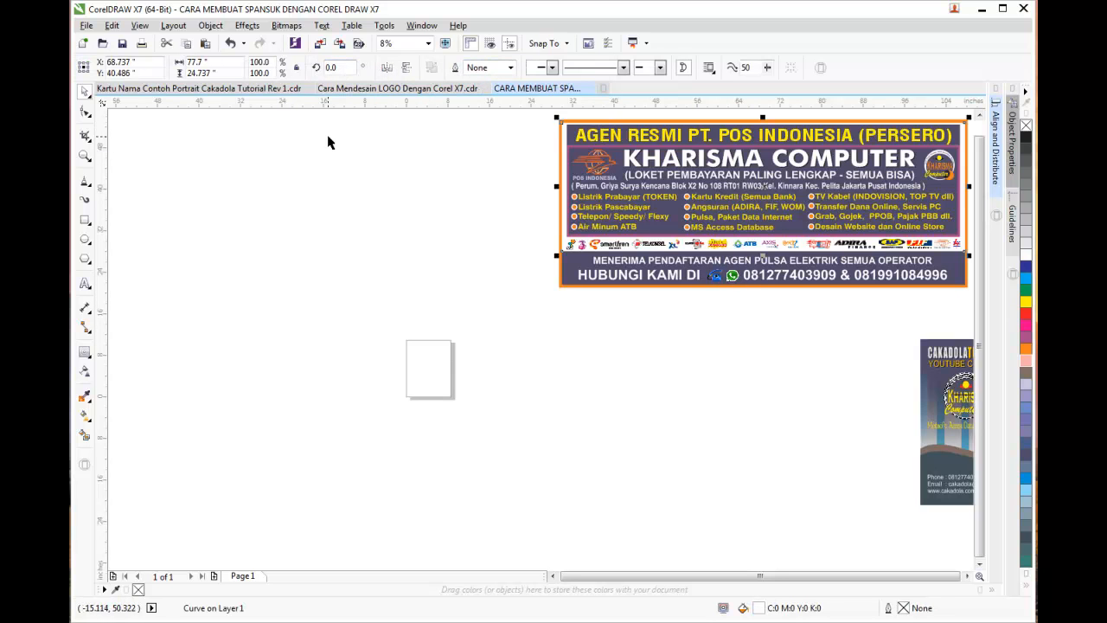
pyautogui.click(239, 118)
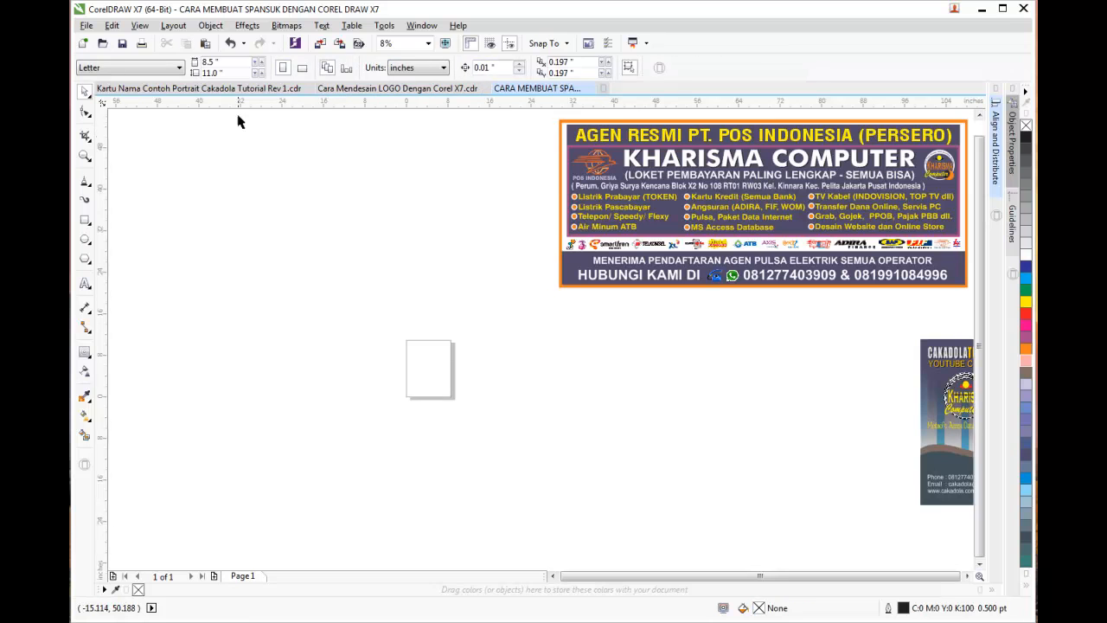
# Switch the document measurement units to millimeters
pyautogui.click(420, 69)
pyautogui.click(421, 98)
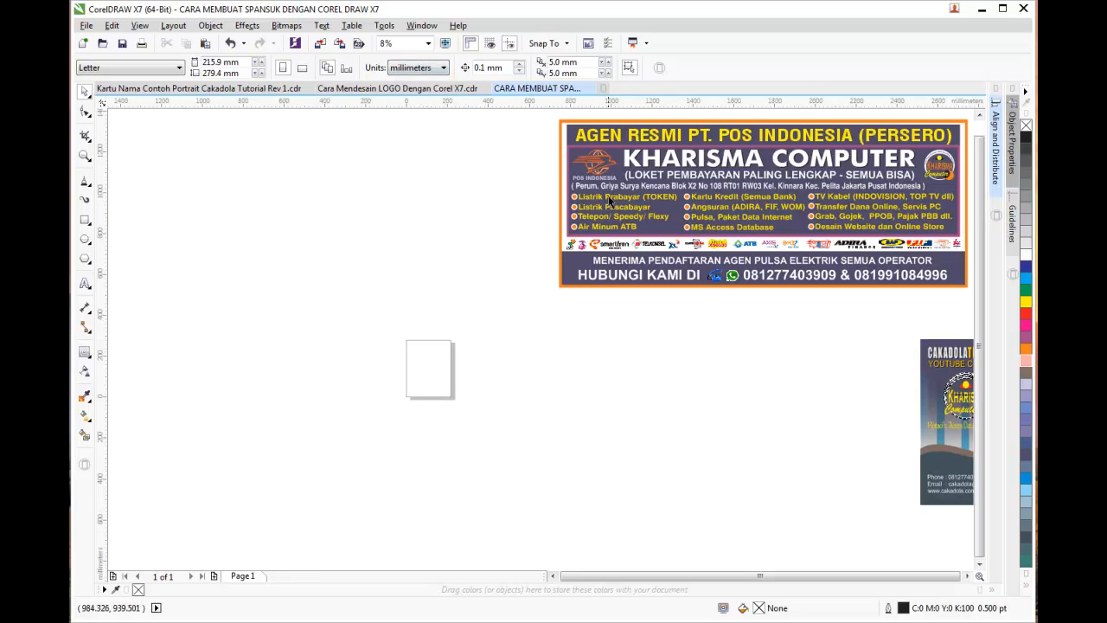
pyautogui.click(572, 127)
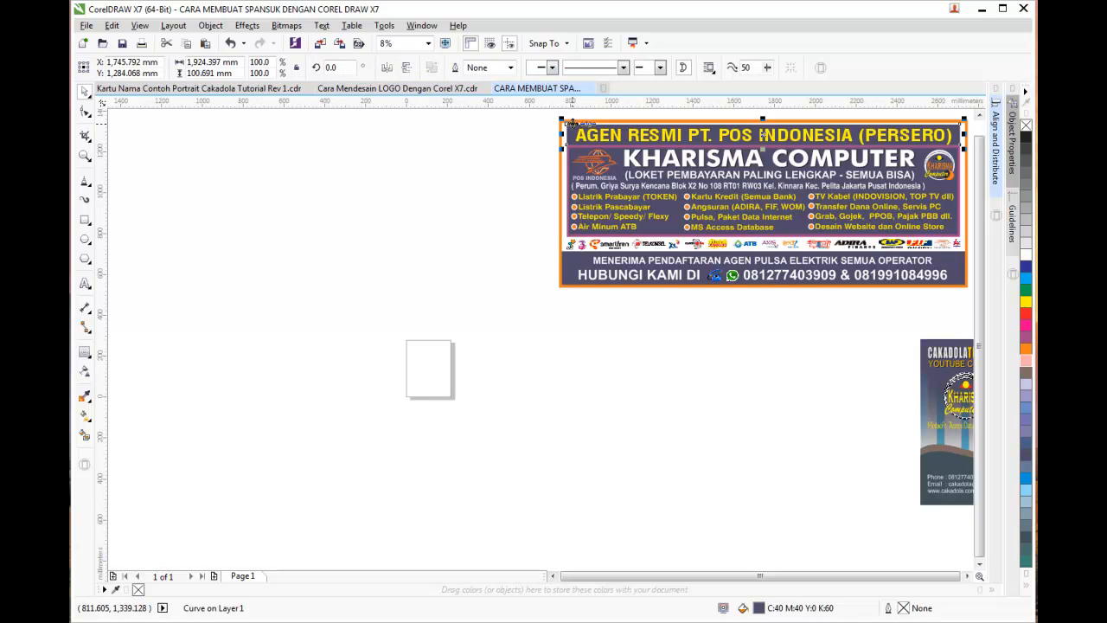
# Draw a wide rectangle on the empty canvas and fill it orange
pyautogui.click(387, 176)
pyautogui.click(85, 220)
pyautogui.moveTo(229, 327); pyautogui.dragTo(615, 444)
pyautogui.click(1026, 348)
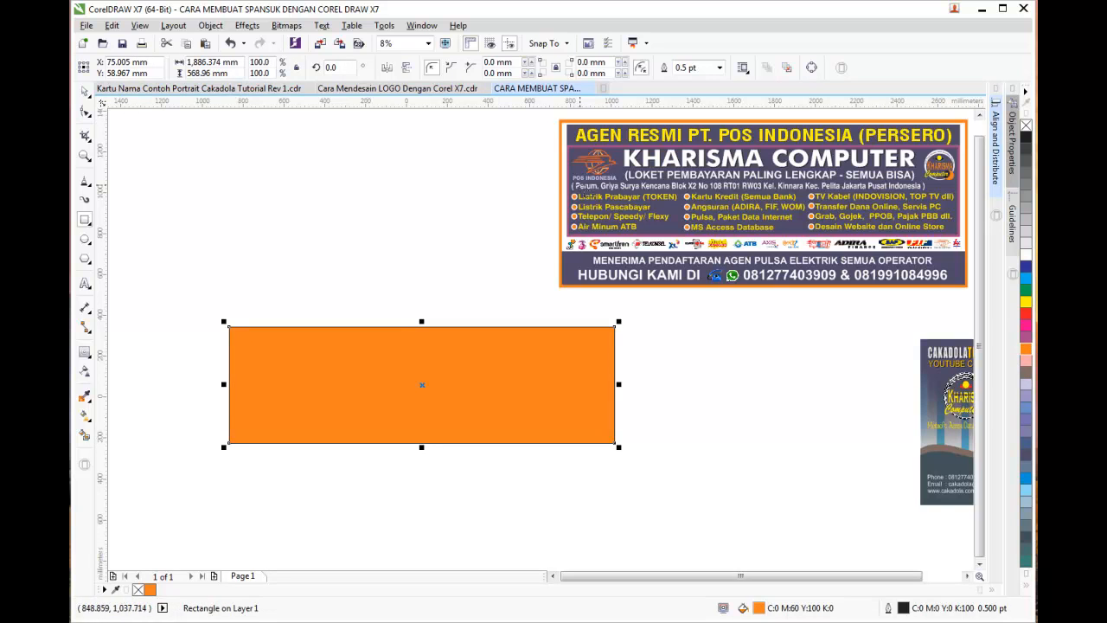
pyautogui.click(85, 91)
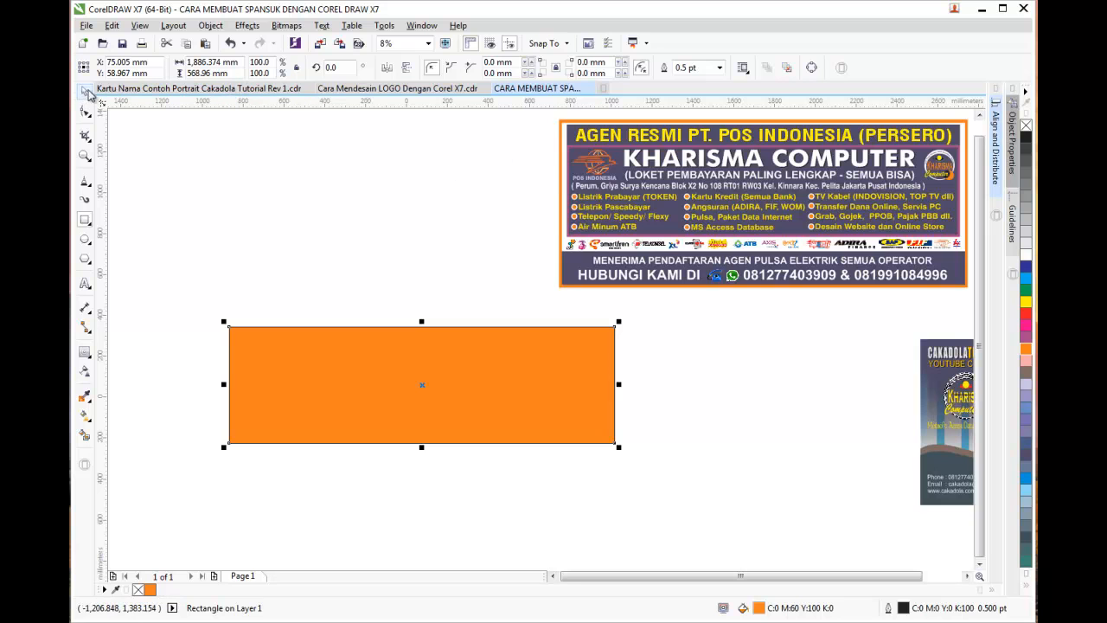
pyautogui.click(583, 121)
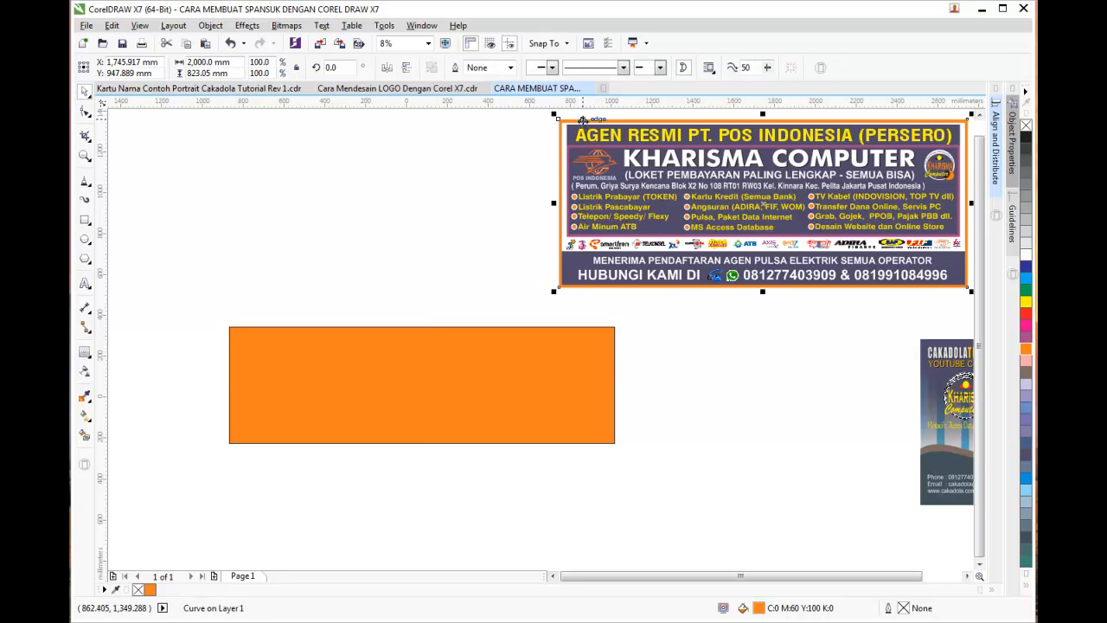
# Resize the orange rectangle to 2000 × 800 mm
pyautogui.click(329, 336)
pyautogui.click(212, 62)
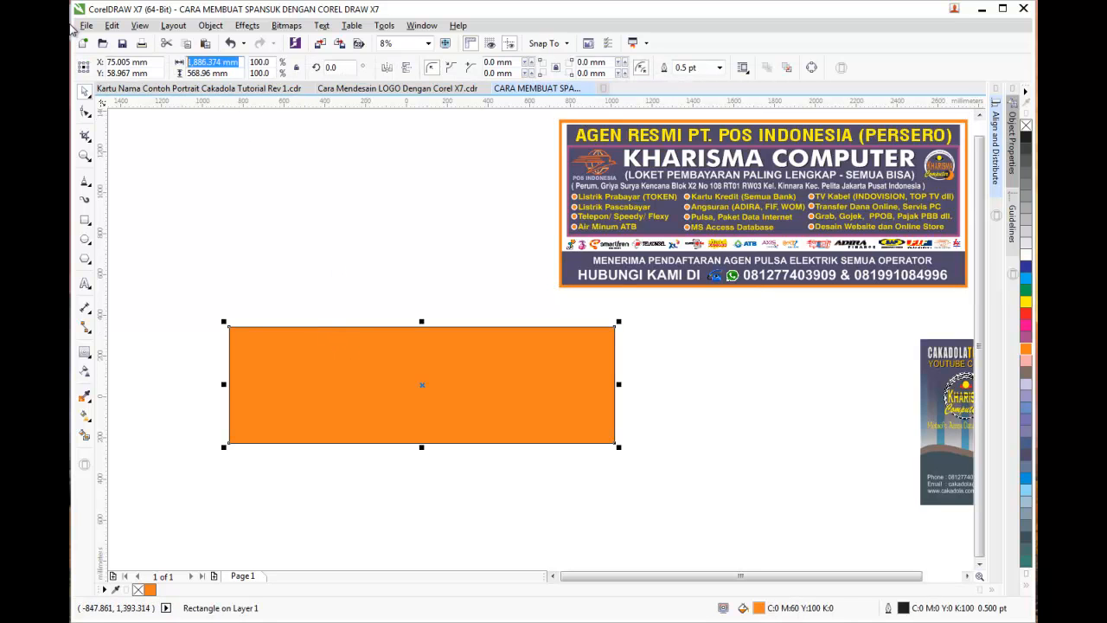
pyautogui.write('20')
pyautogui.click(240, 74)
pyautogui.write('800')
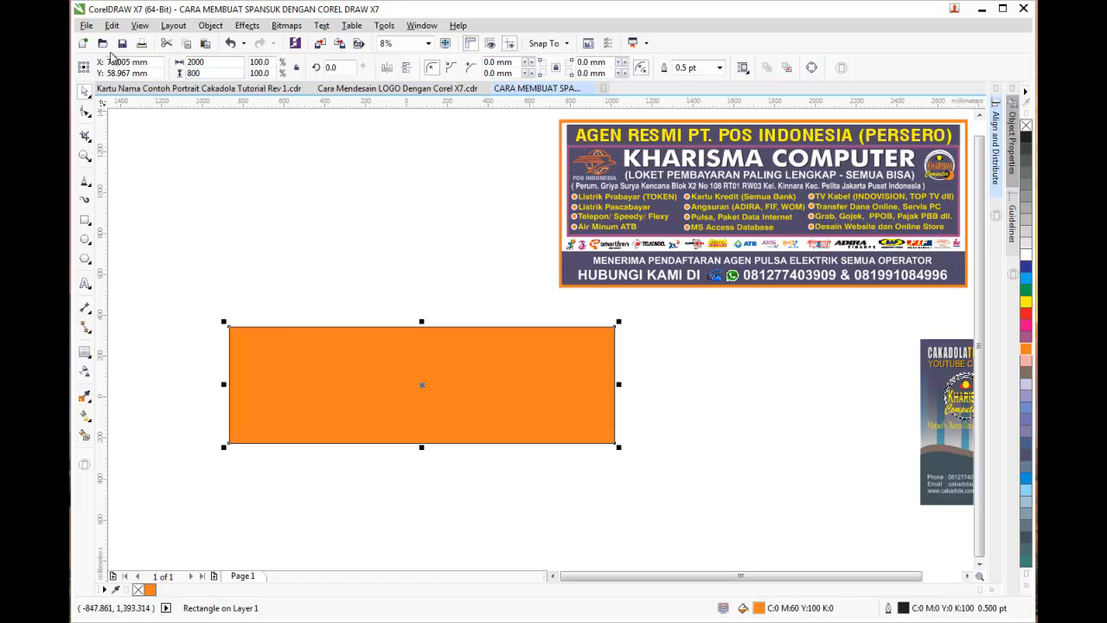
pyautogui.press('Return')
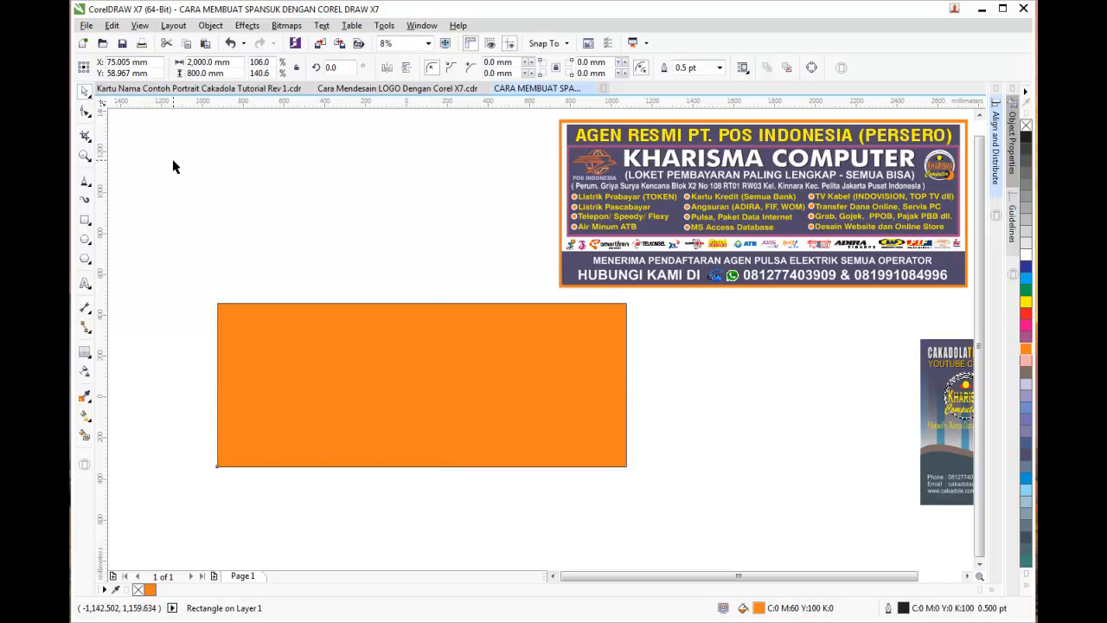
# Fill the rectangle slate blue and give it a 2.0 pt outline
pyautogui.click(469, 364)
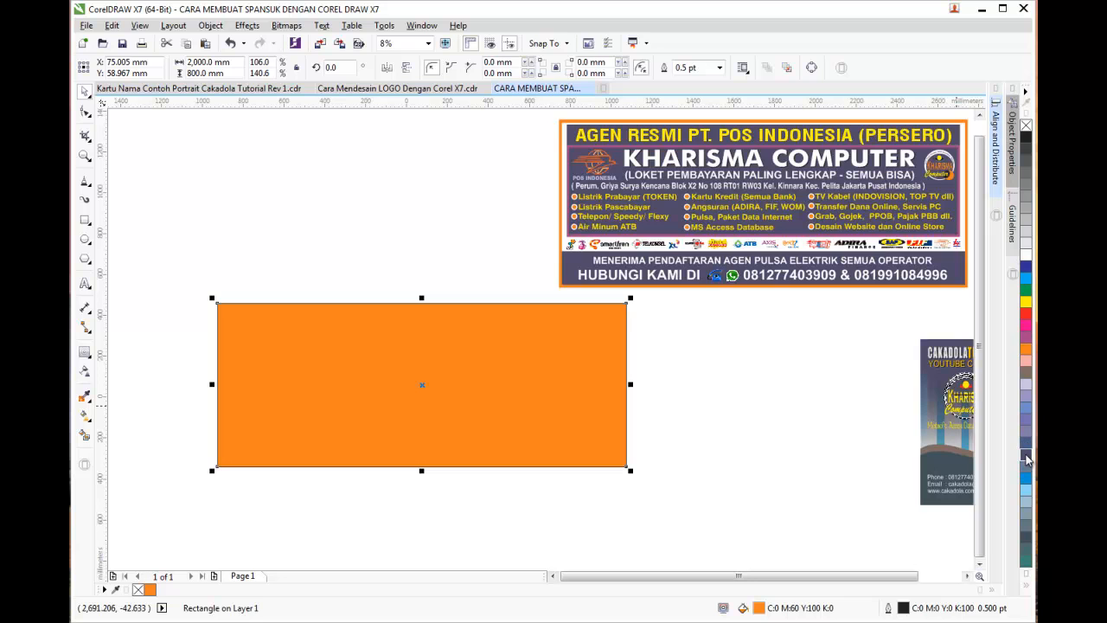
pyautogui.click(649, 376)
pyautogui.click(600, 366)
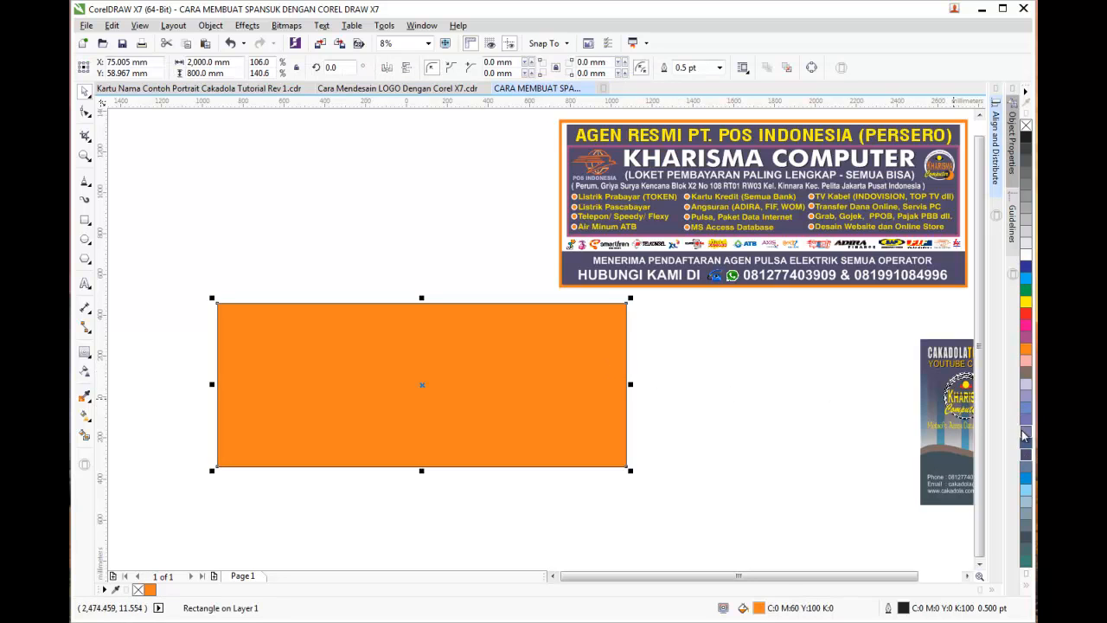
pyautogui.click(1027, 444)
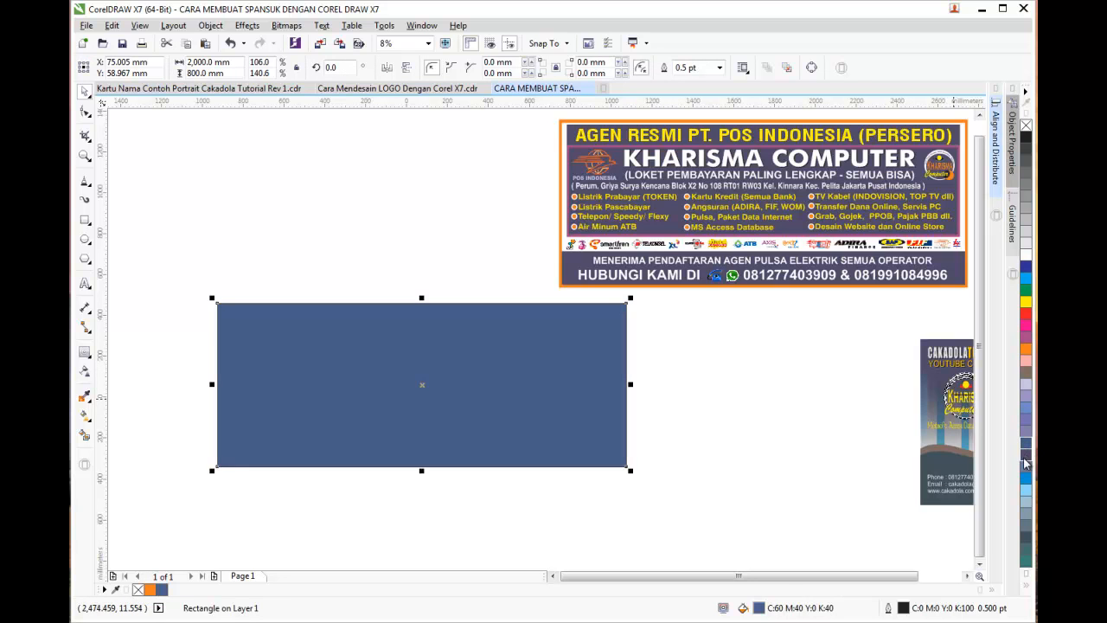
pyautogui.click(781, 407)
pyautogui.click(594, 357)
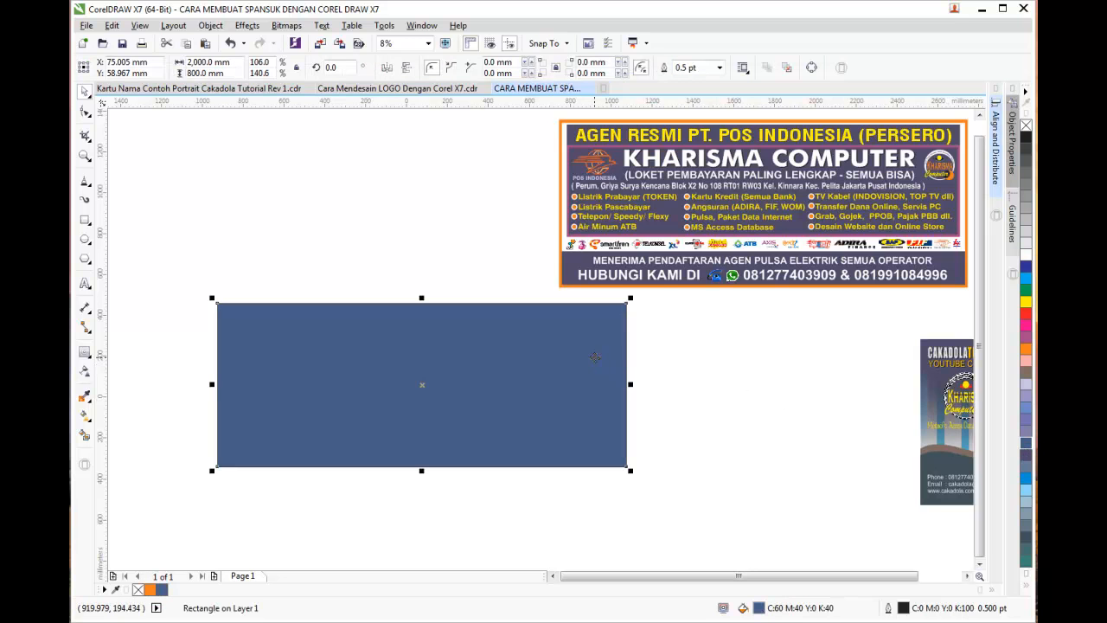
pyautogui.click(714, 350)
pyautogui.click(552, 351)
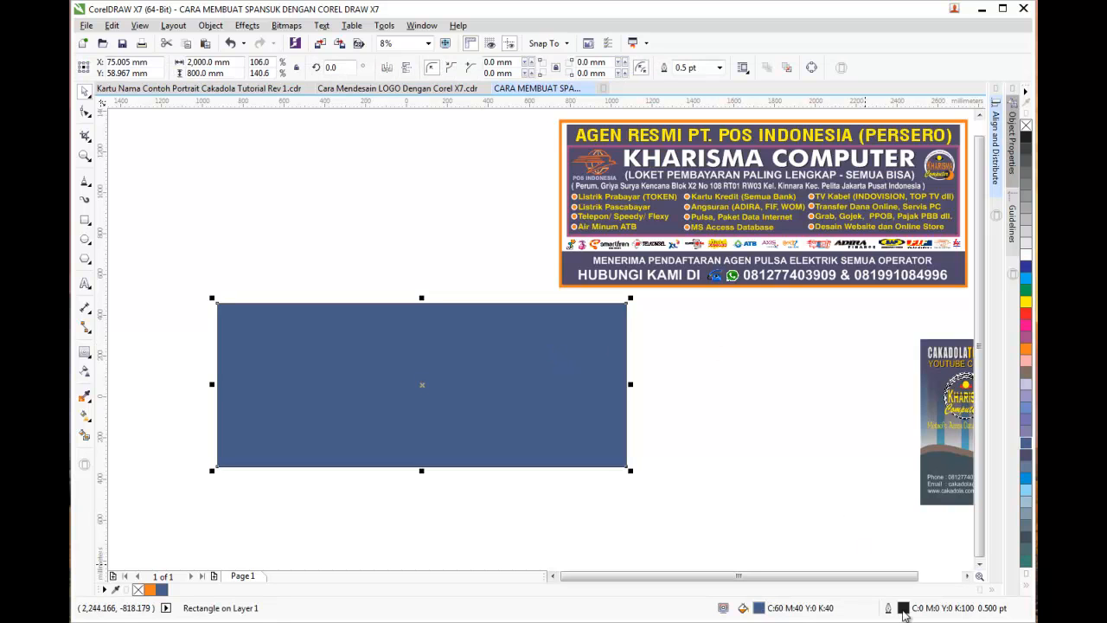
pyautogui.click(719, 68)
pyautogui.click(696, 143)
# Make the rectangle's outline orange at 4.0 pt in the Outline Pen dialog
pyautogui.doubleClick(900, 608)
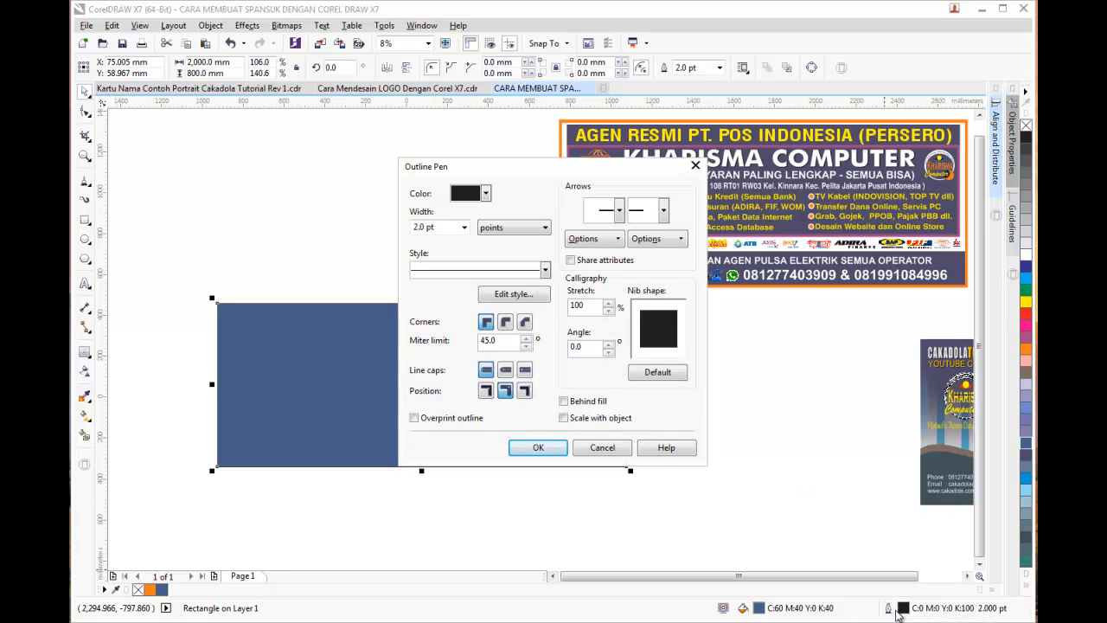
pyautogui.click(486, 194)
pyautogui.click(456, 245)
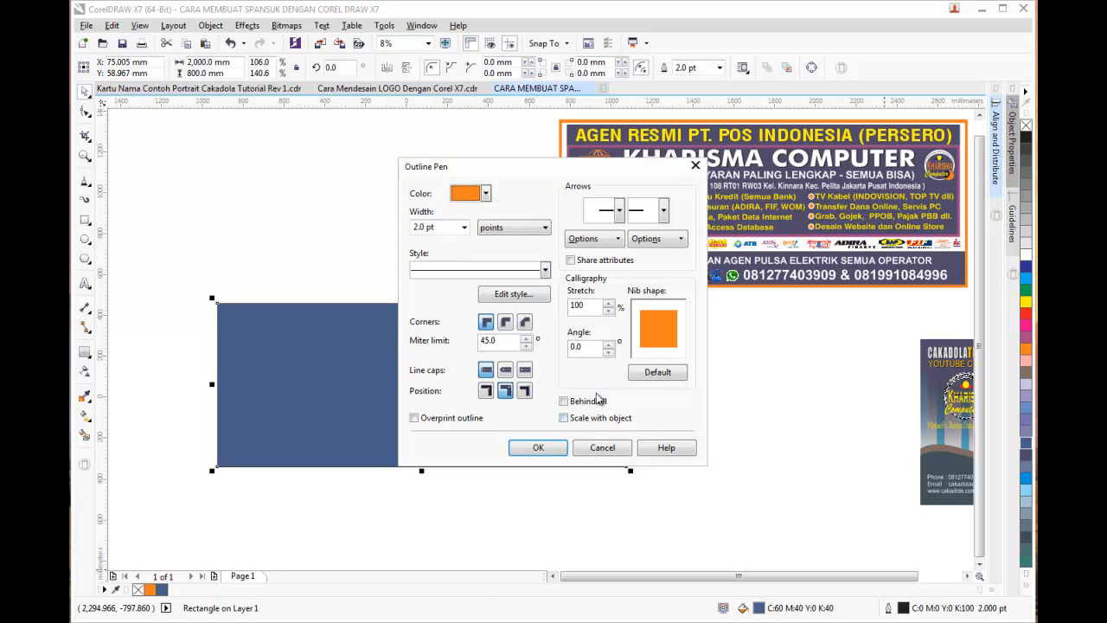
pyautogui.click(464, 227)
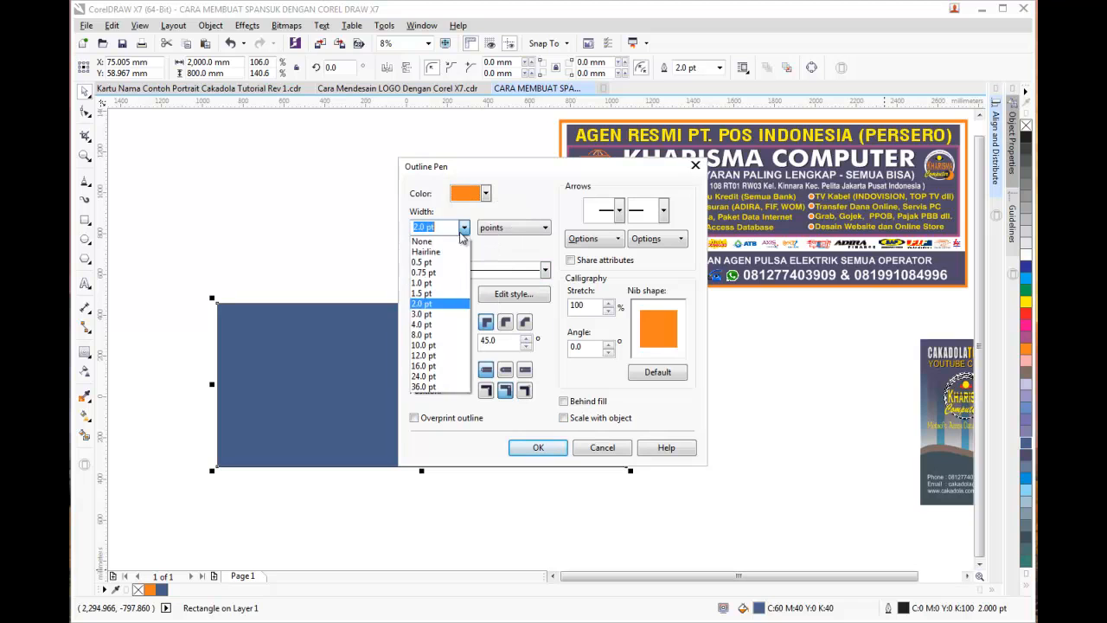
pyautogui.click(436, 326)
pyautogui.click(535, 448)
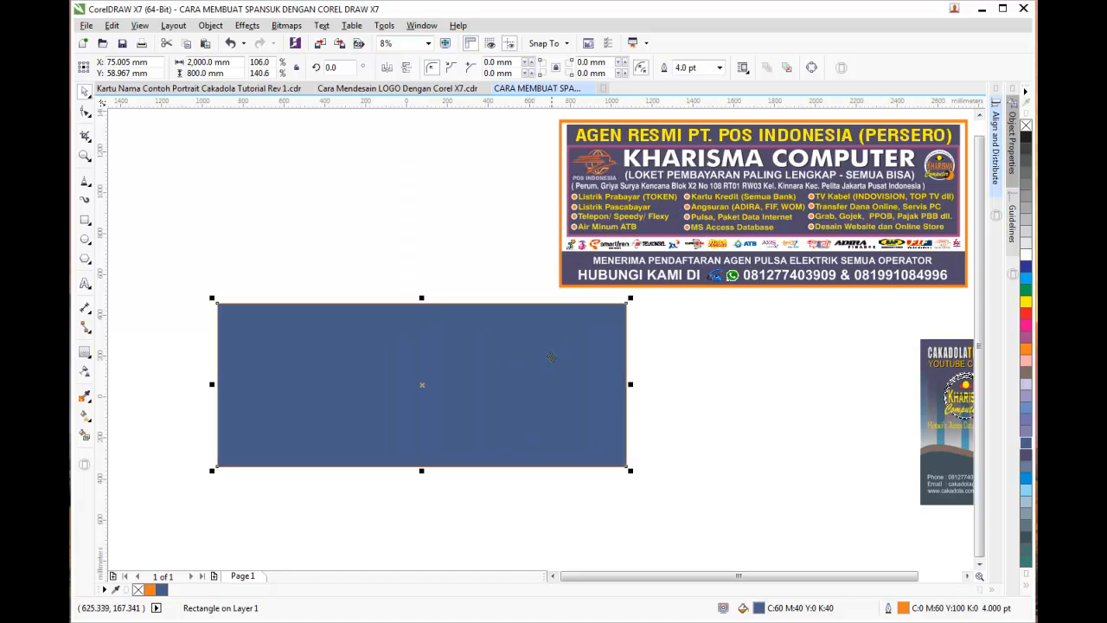
# Thicken the orange outline to 36.0 pt
pyautogui.click(719, 68)
pyautogui.click(685, 185)
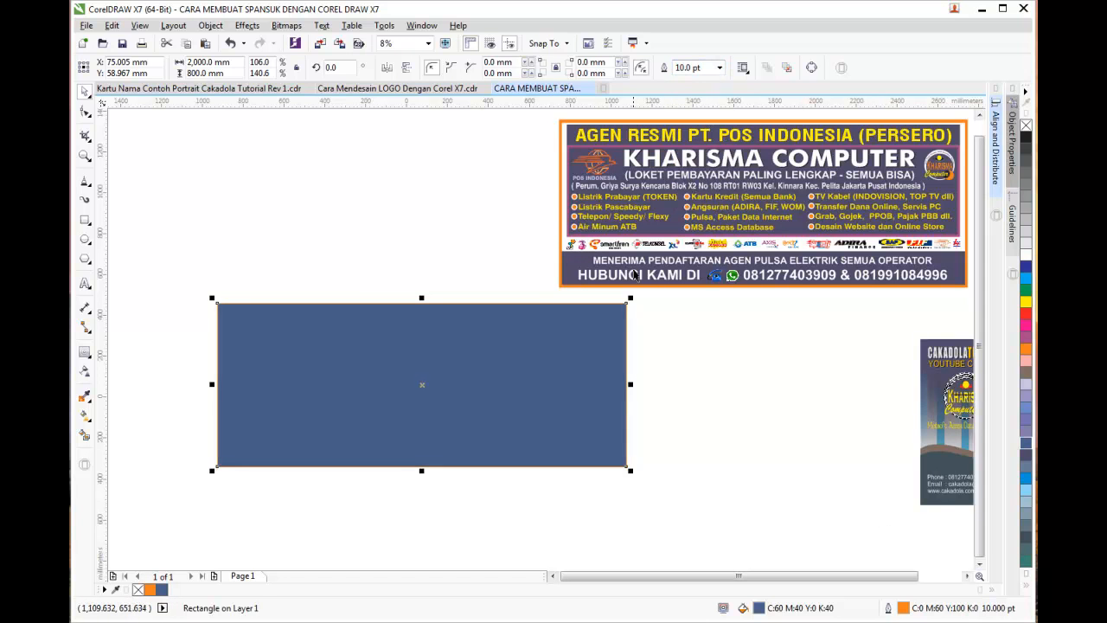
pyautogui.click(718, 68)
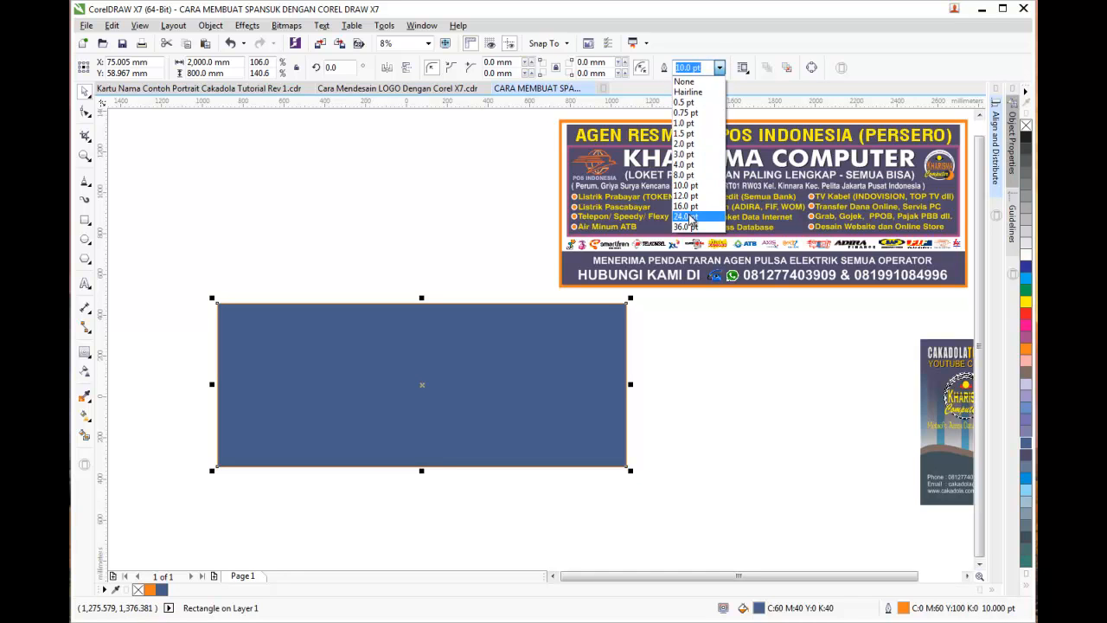
pyautogui.click(686, 206)
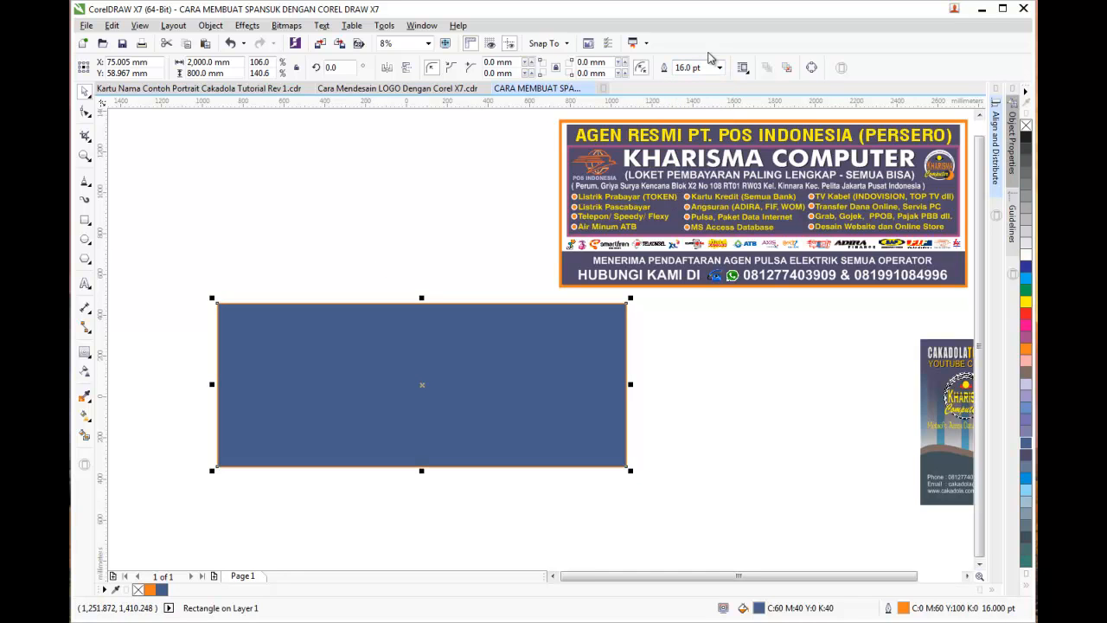
pyautogui.click(719, 68)
pyautogui.click(696, 230)
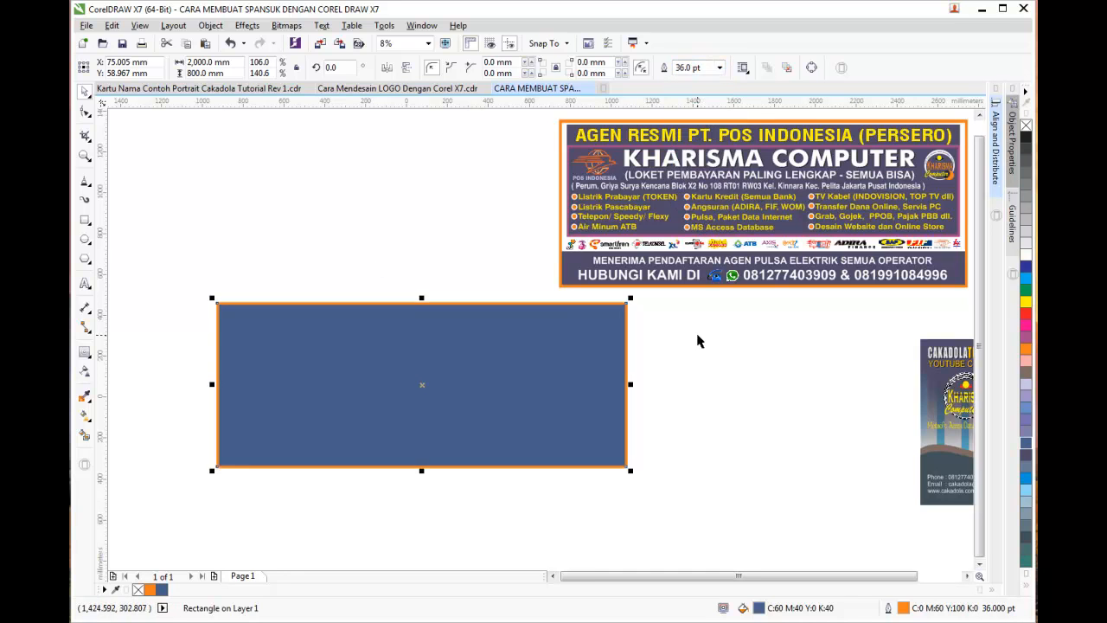
pyautogui.click(696, 338)
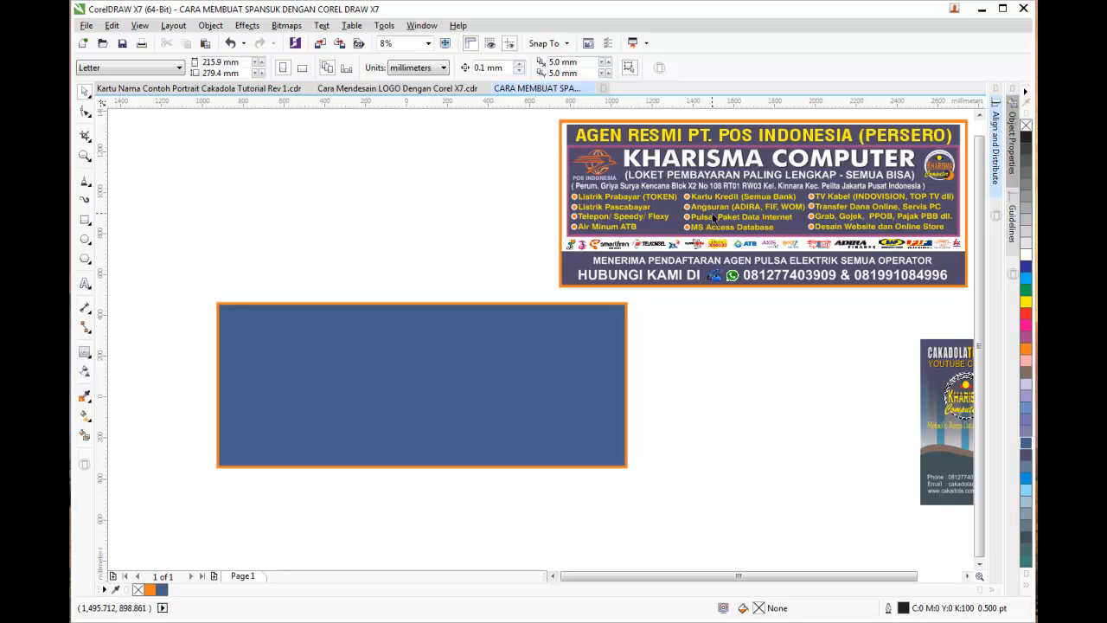
# Draw an inner rectangle in the upper blue panel and fill it white
pyautogui.click(594, 141)
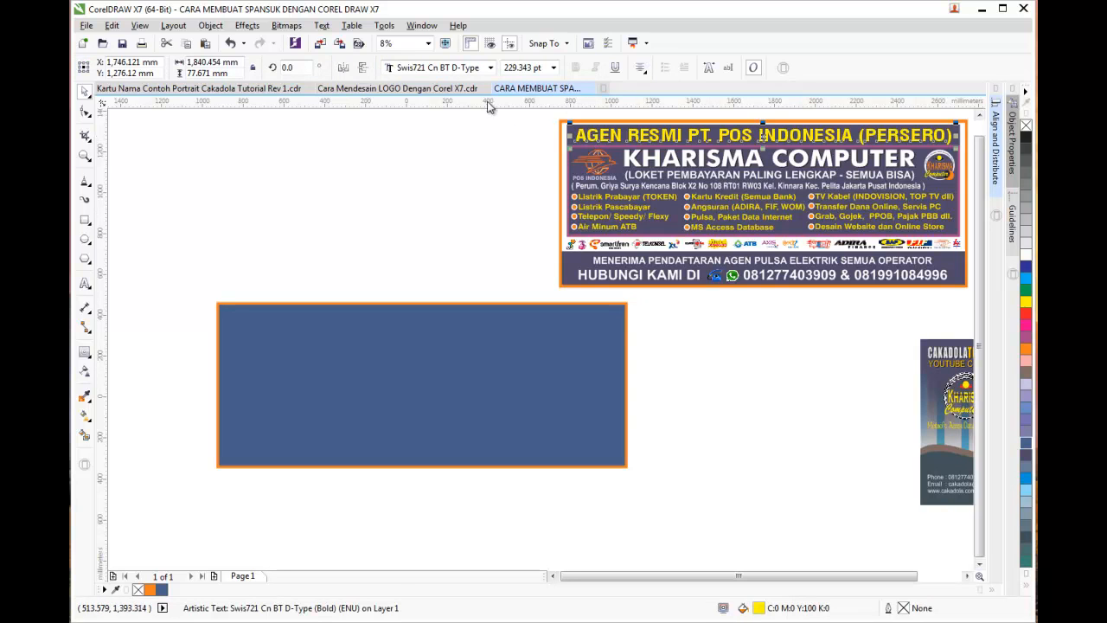
pyautogui.click(711, 457)
pyautogui.click(85, 219)
pyautogui.moveTo(226, 312); pyautogui.dragTo(618, 414)
pyautogui.press('Escape')
pyautogui.click(84, 91)
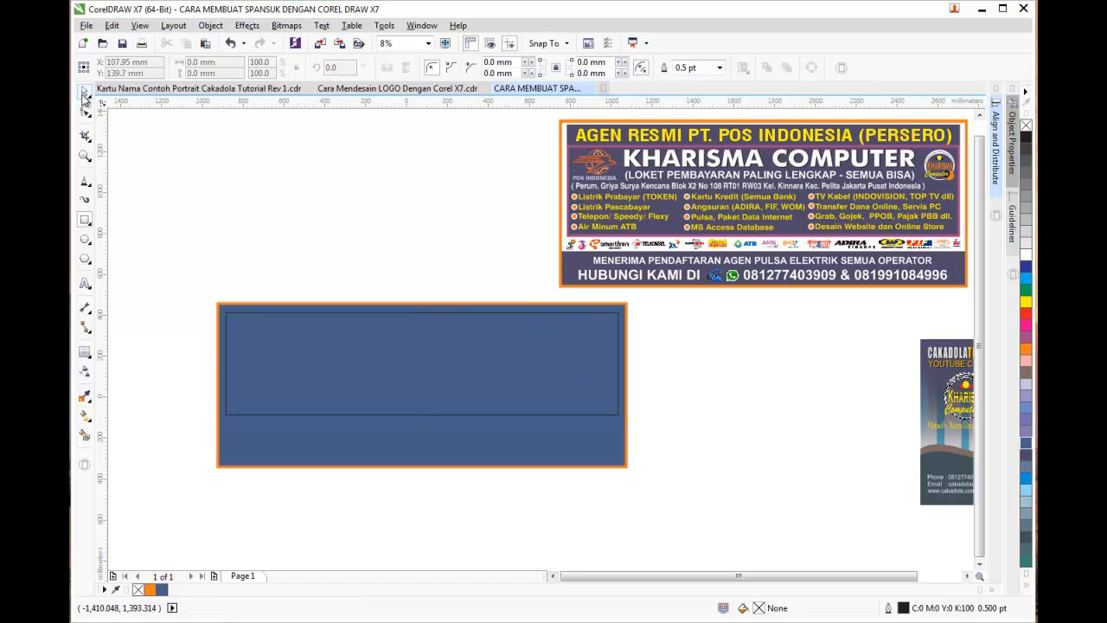
pyautogui.click(253, 317)
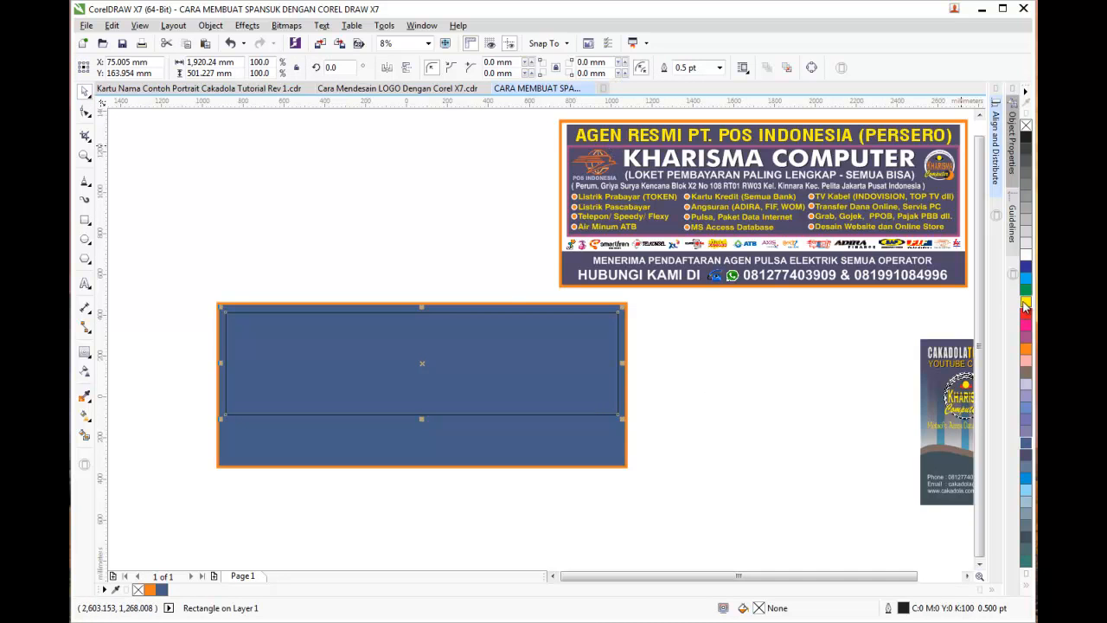
pyautogui.click(1025, 254)
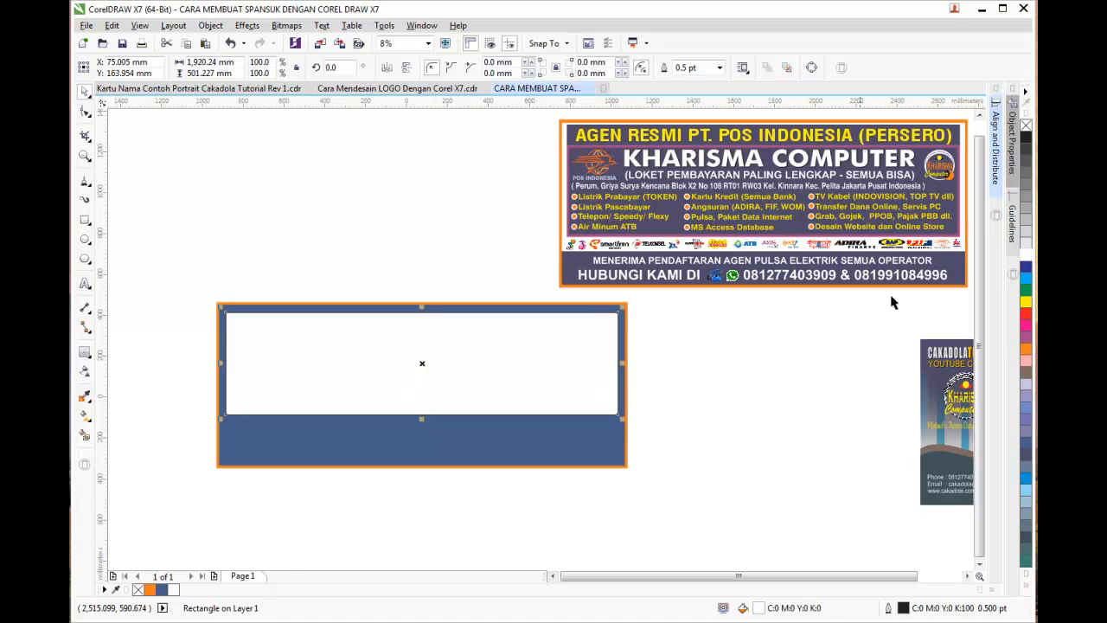
# Remove the white rectangle's outline
pyautogui.click(753, 383)
pyautogui.click(583, 385)
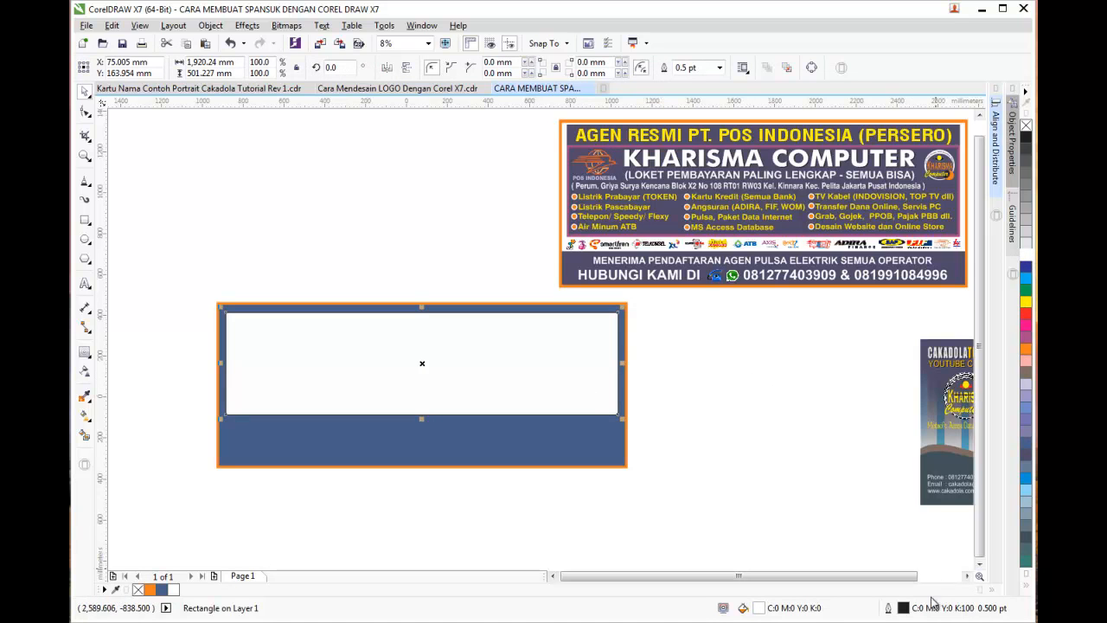
pyautogui.click(719, 68)
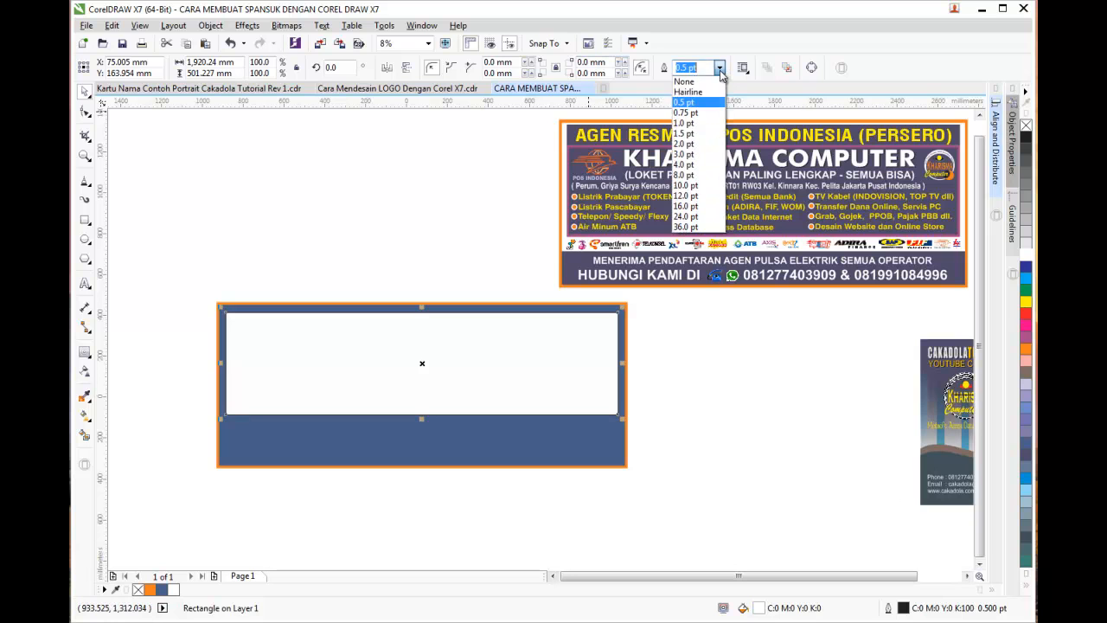
pyautogui.click(685, 82)
pyautogui.click(662, 388)
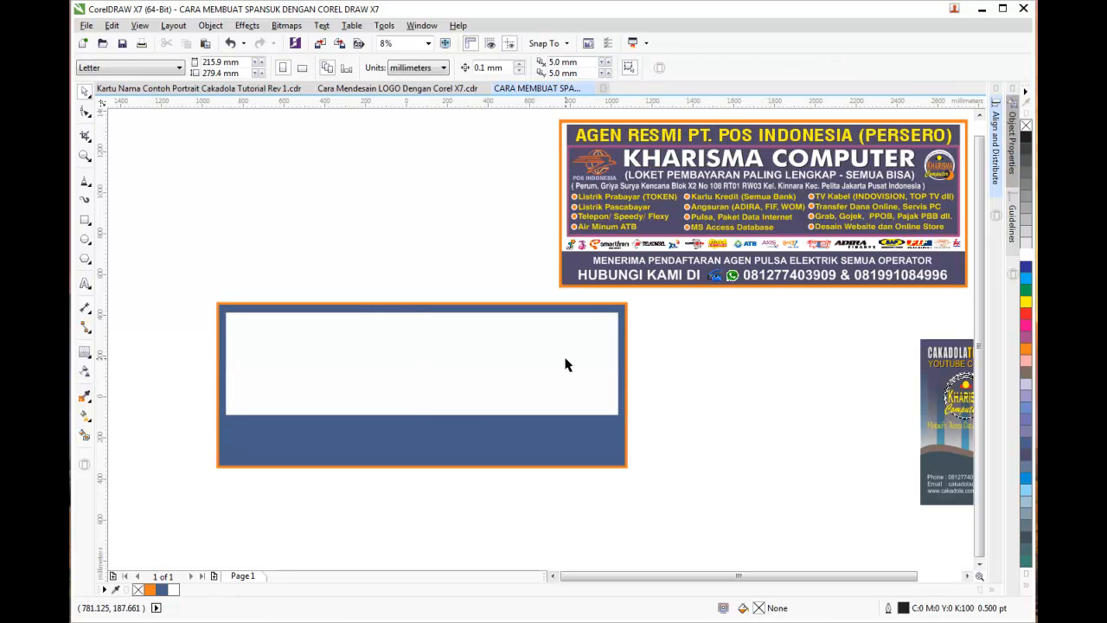
pyautogui.click(566, 363)
pyautogui.click(660, 364)
pyautogui.click(602, 370)
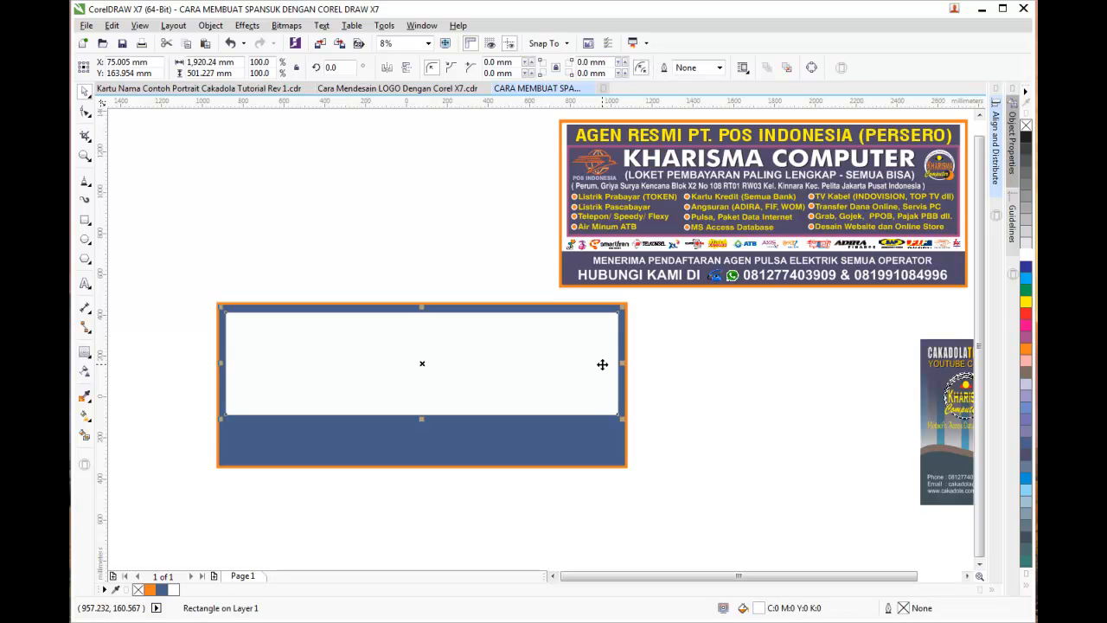
pyautogui.click(734, 389)
pyautogui.click(603, 394)
pyautogui.click(701, 364)
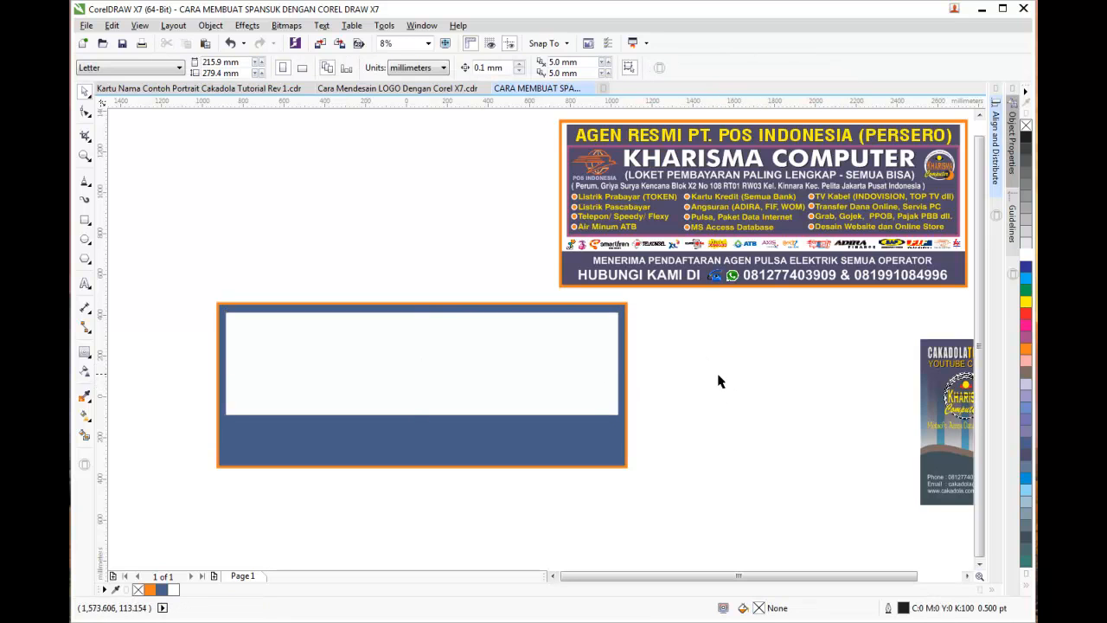
pyautogui.click(87, 222)
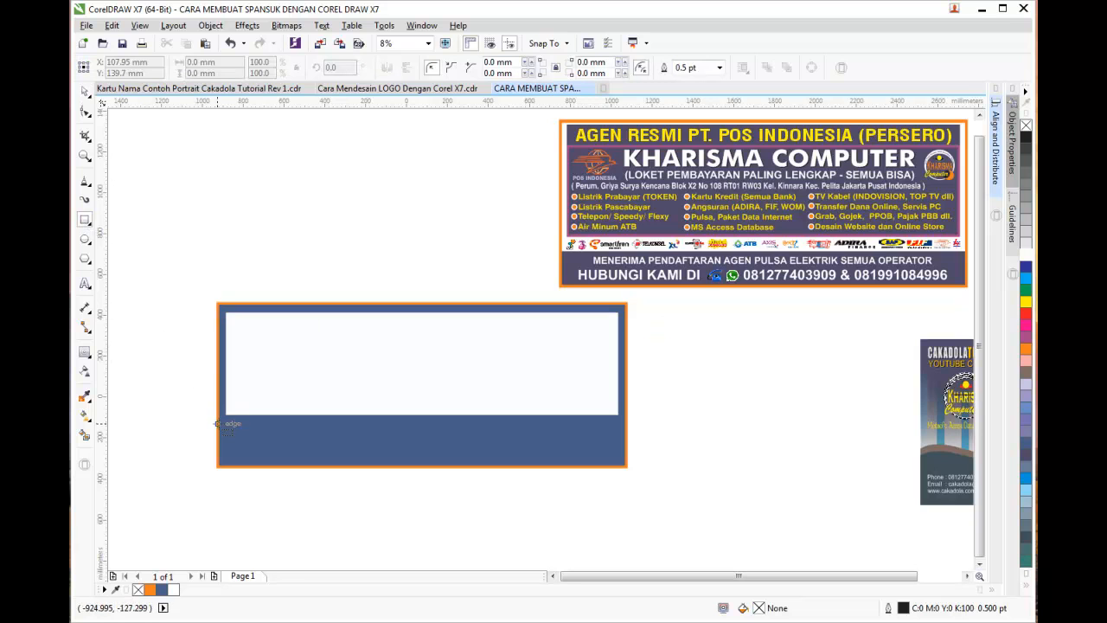
# Draw a band under the white rectangle, with no outline and a magenta fill
pyautogui.moveTo(219, 415); pyautogui.dragTo(626, 437)
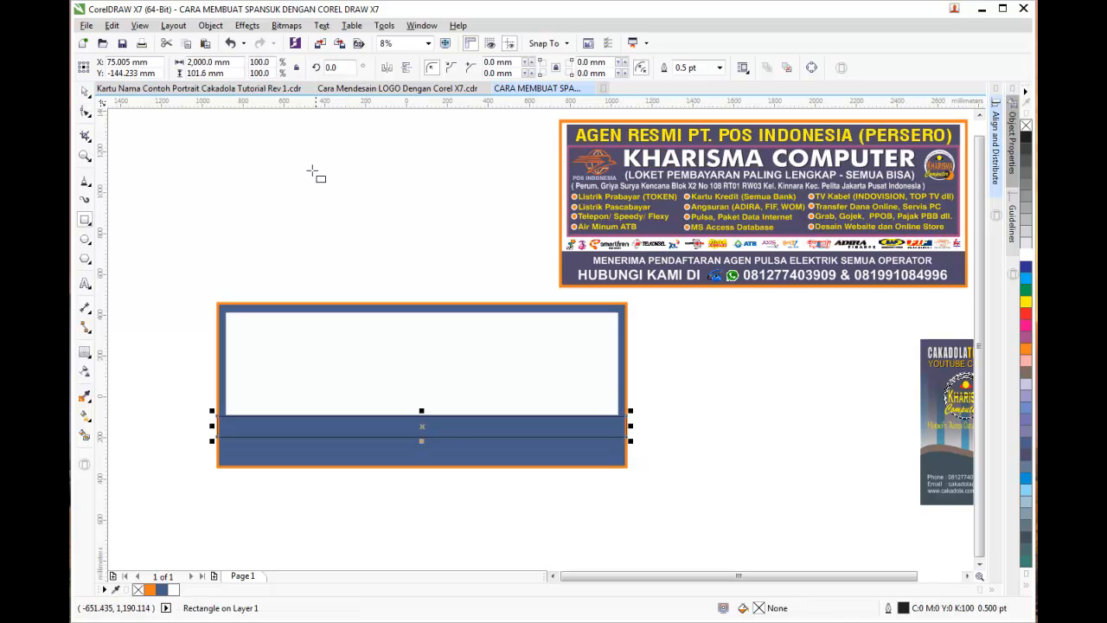
pyautogui.click(720, 68)
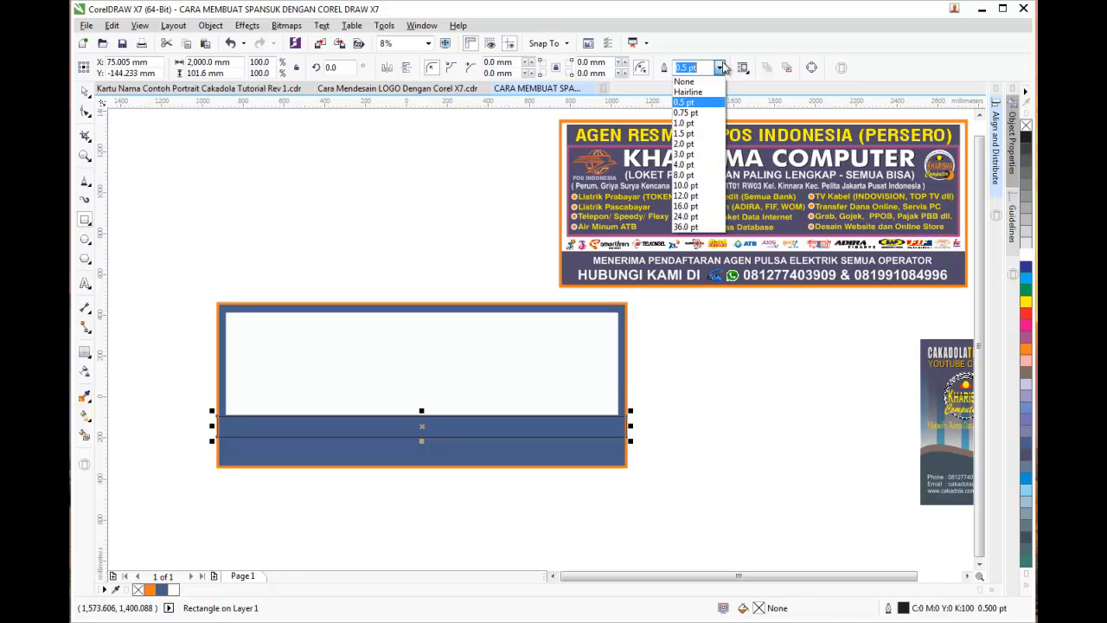
pyautogui.click(688, 78)
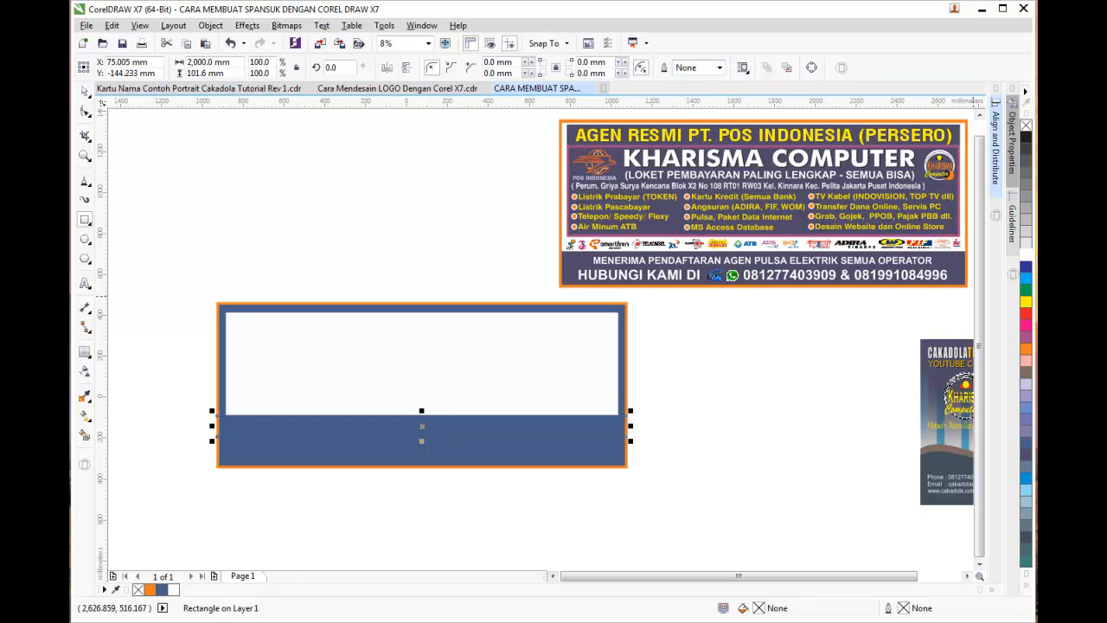
pyautogui.click(1027, 339)
pyautogui.click(716, 419)
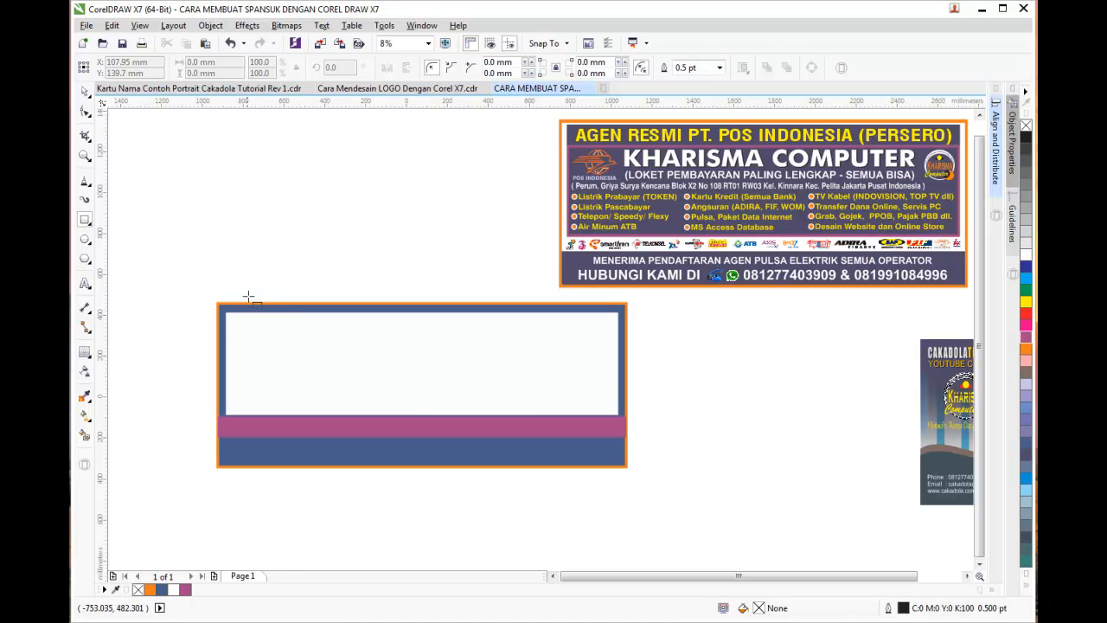
pyautogui.click(85, 91)
pyautogui.scroll(1, 620, 465)
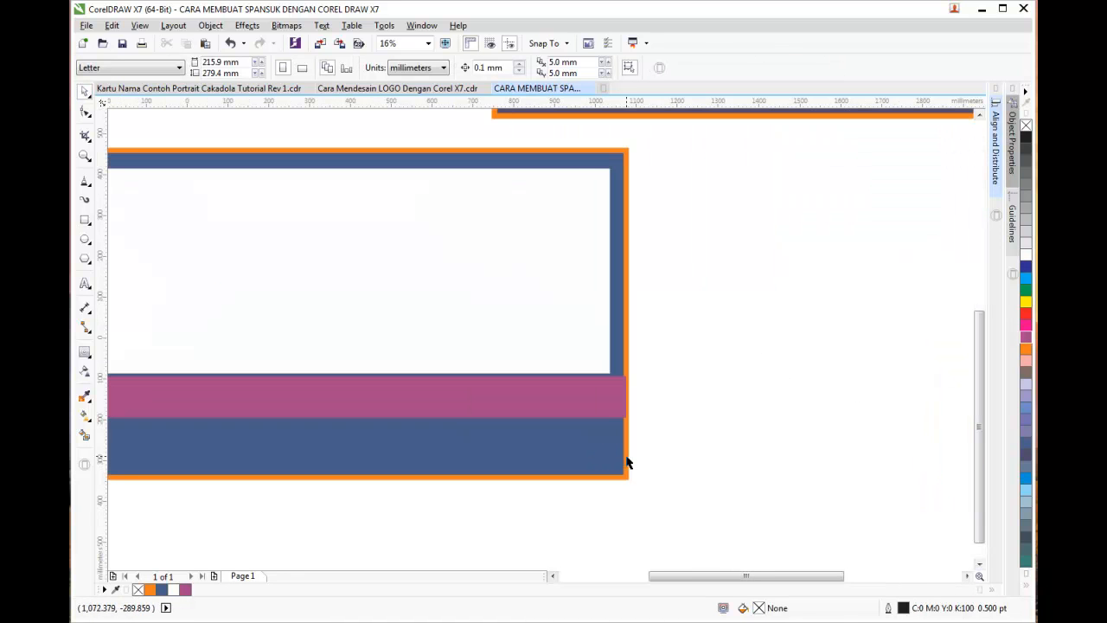
pyautogui.moveTo(669, 574); pyautogui.dragTo(593, 576)
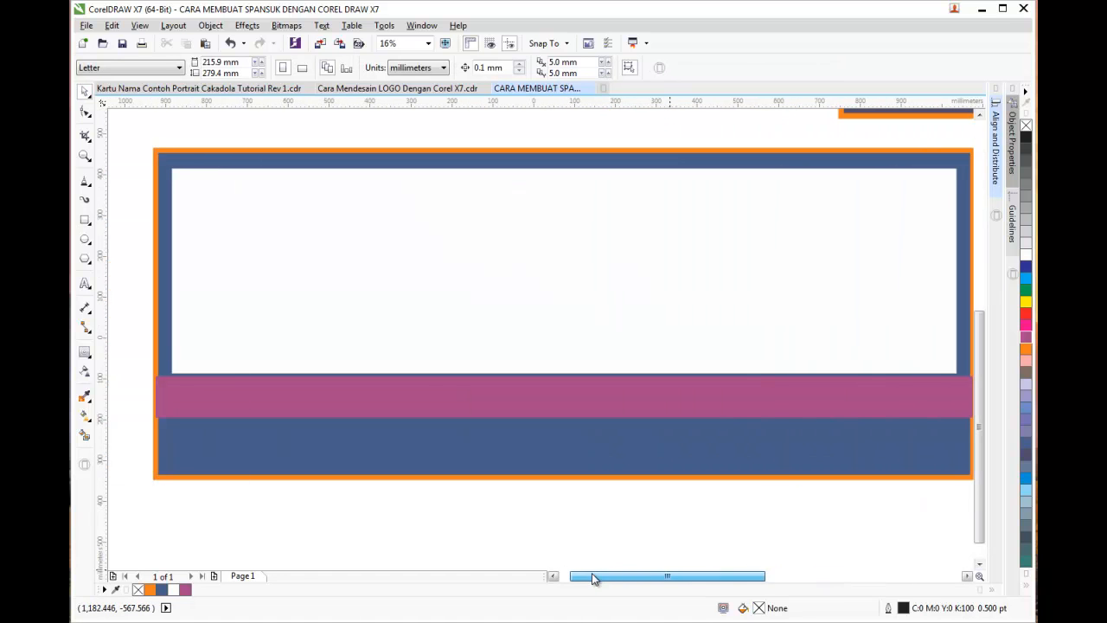
# Send the magenta band to the back and remove the large rectangle's blue fill
pyautogui.click(171, 394)
pyautogui.rightClick(171, 394)
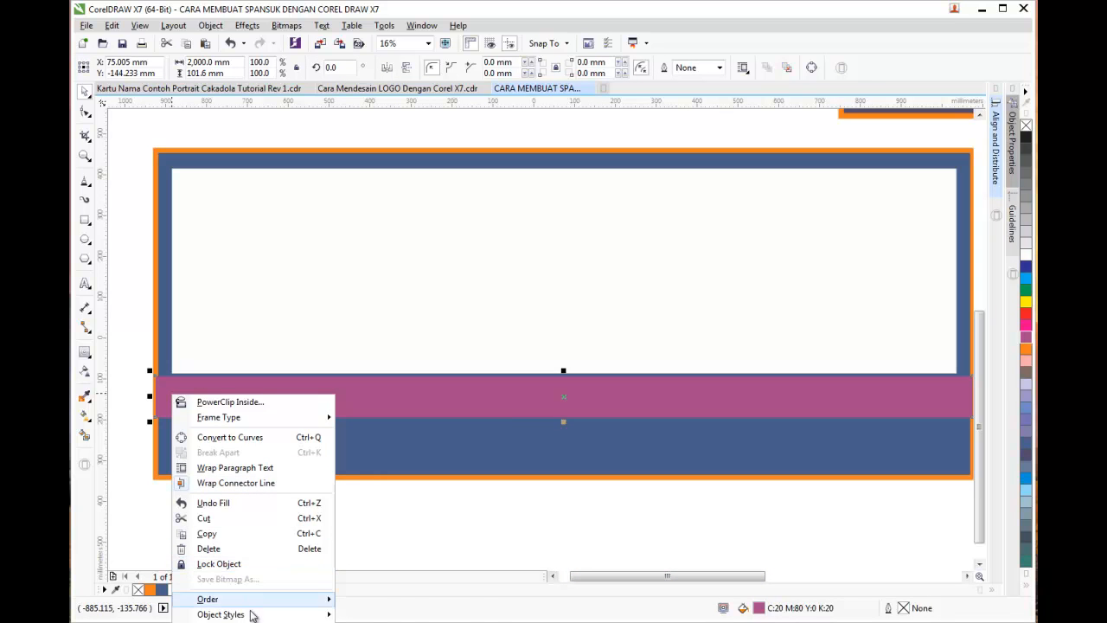
pyautogui.moveTo(251, 601)
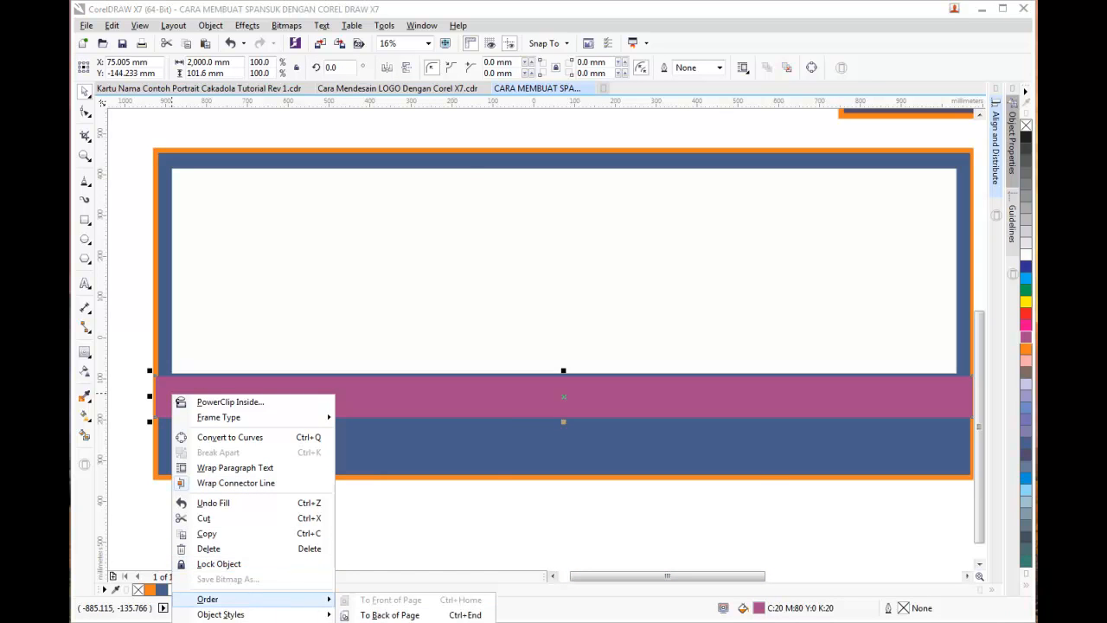
pyautogui.click(389, 614)
pyautogui.click(219, 461)
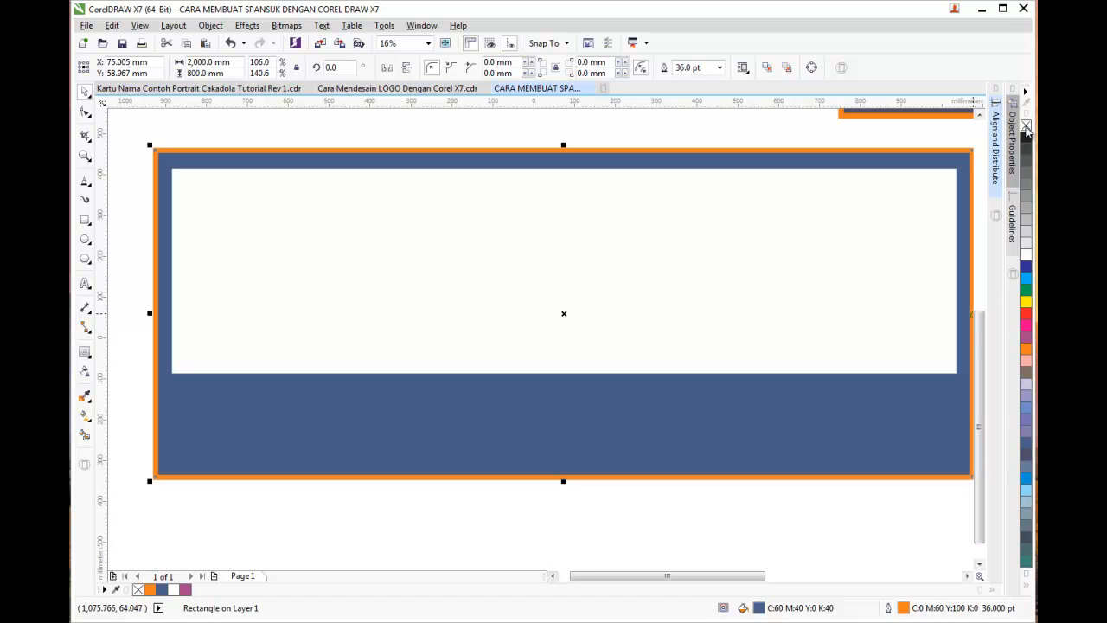
pyautogui.click(1027, 128)
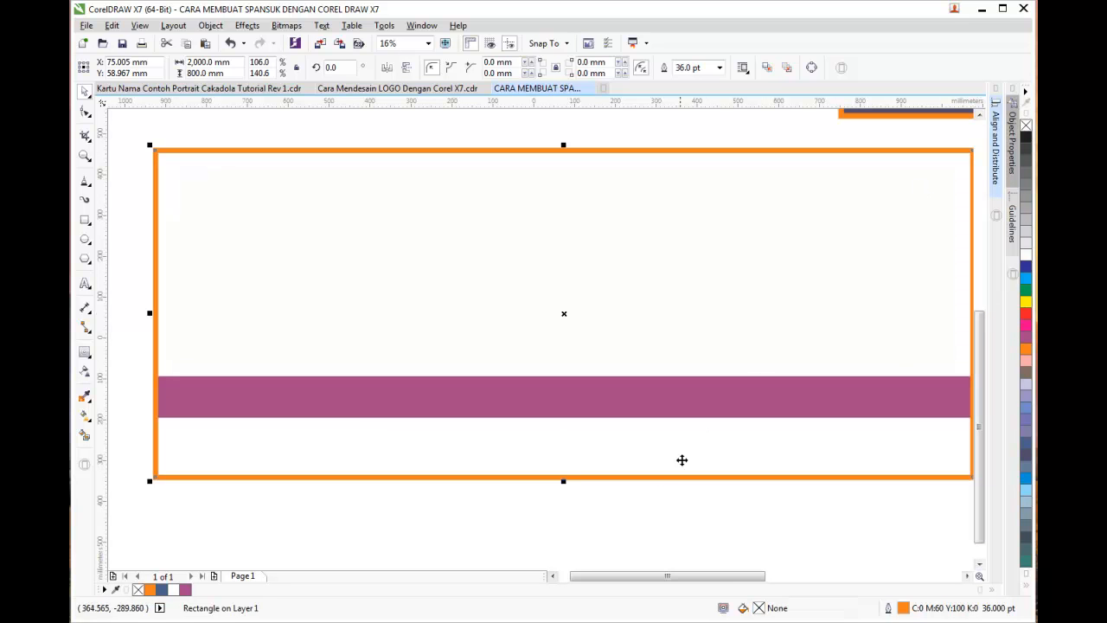
pyautogui.click(631, 513)
# Send the orange-bordered rectangle back behind the band
pyautogui.click(363, 442)
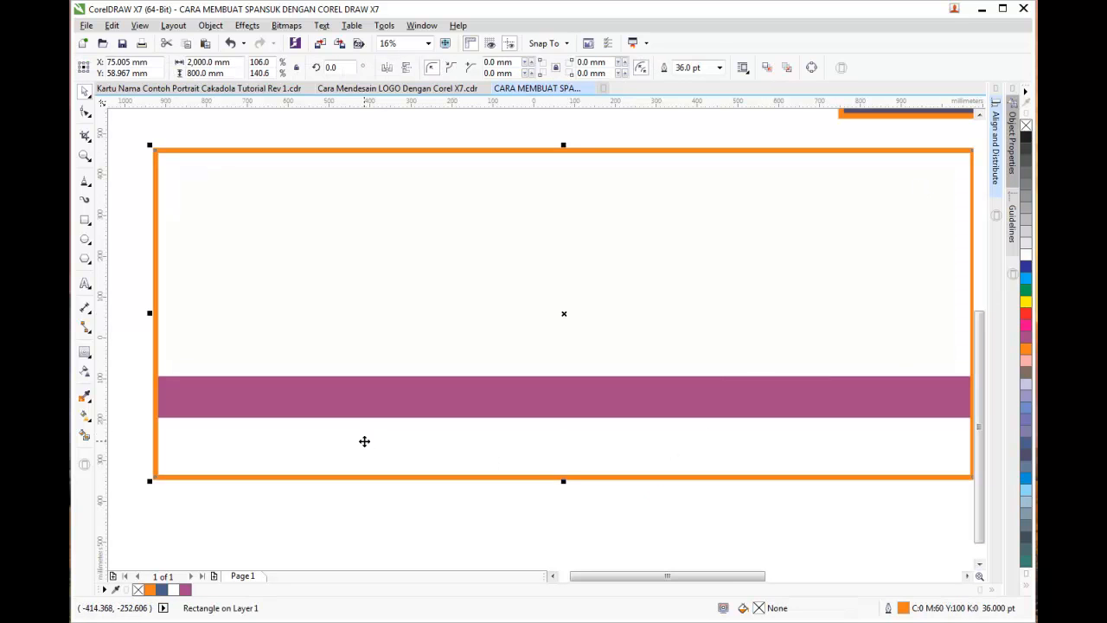
pyautogui.hotkey('shift', 'pagedown')
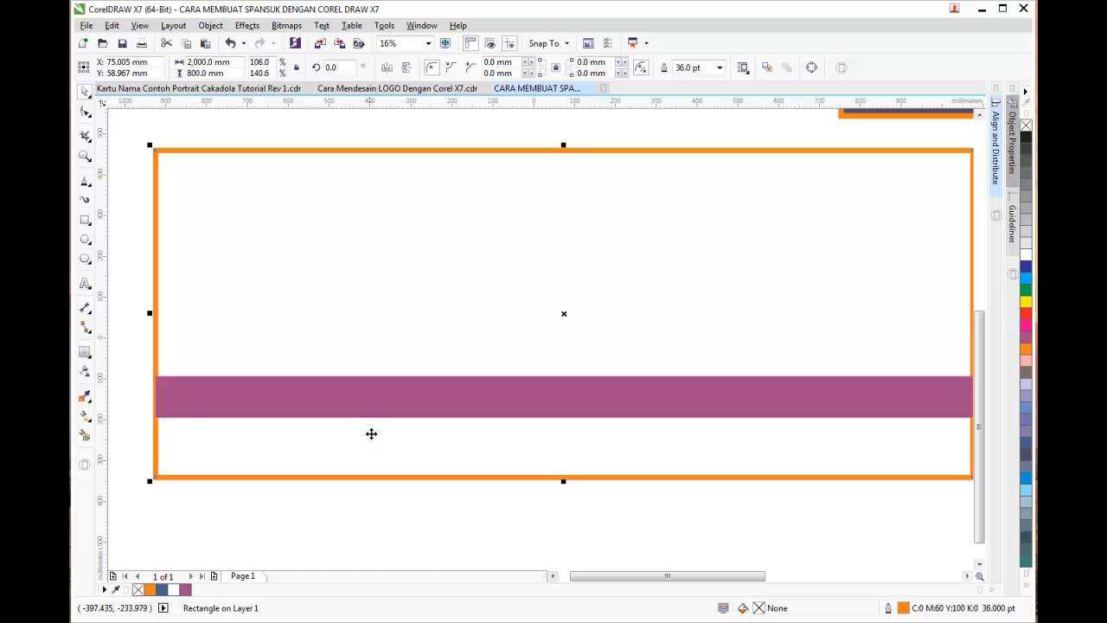
pyautogui.click(378, 506)
pyautogui.click(204, 416)
pyautogui.click(250, 482)
pyautogui.click(247, 476)
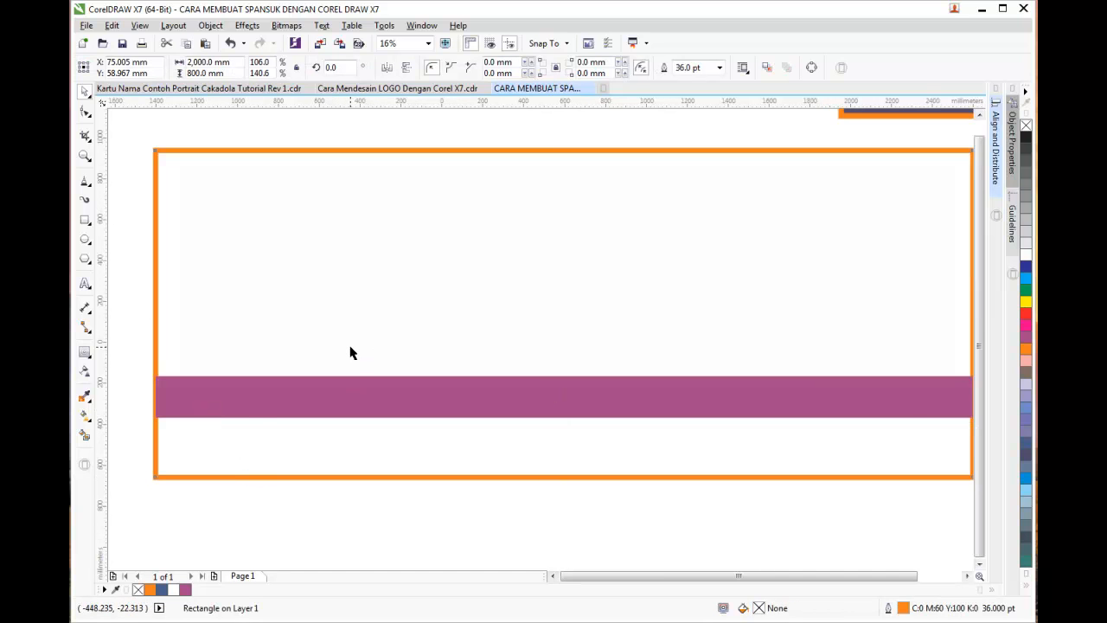
pyautogui.scroll(-1, 350, 353)
pyautogui.click(600, 400)
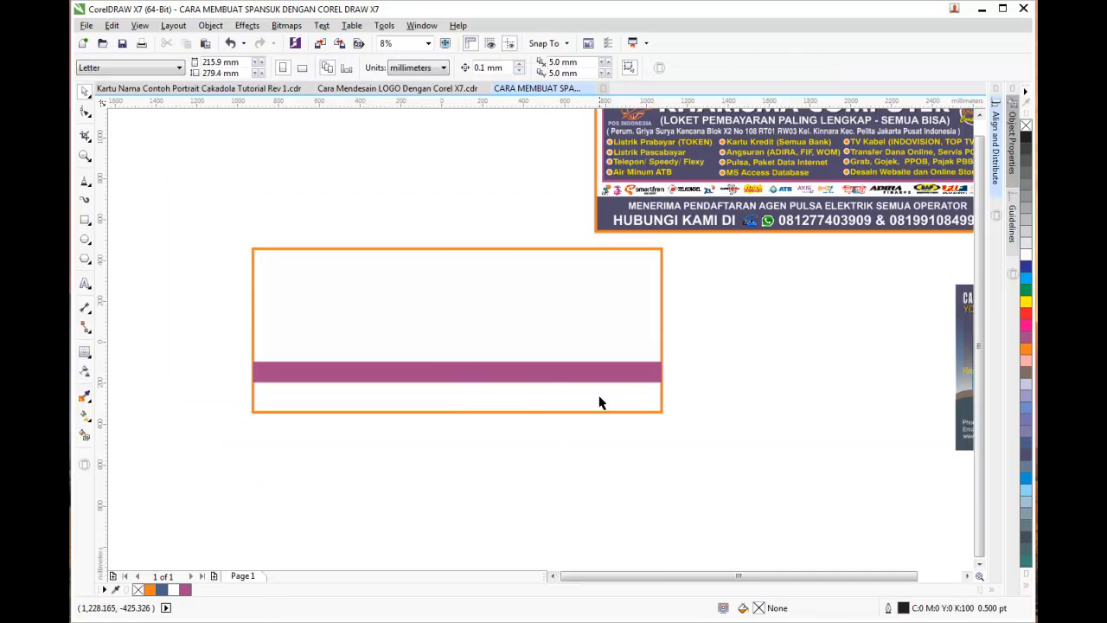
# Undo back to the blue-filled panel, then redo to restore the pink band
pyautogui.click(532, 396)
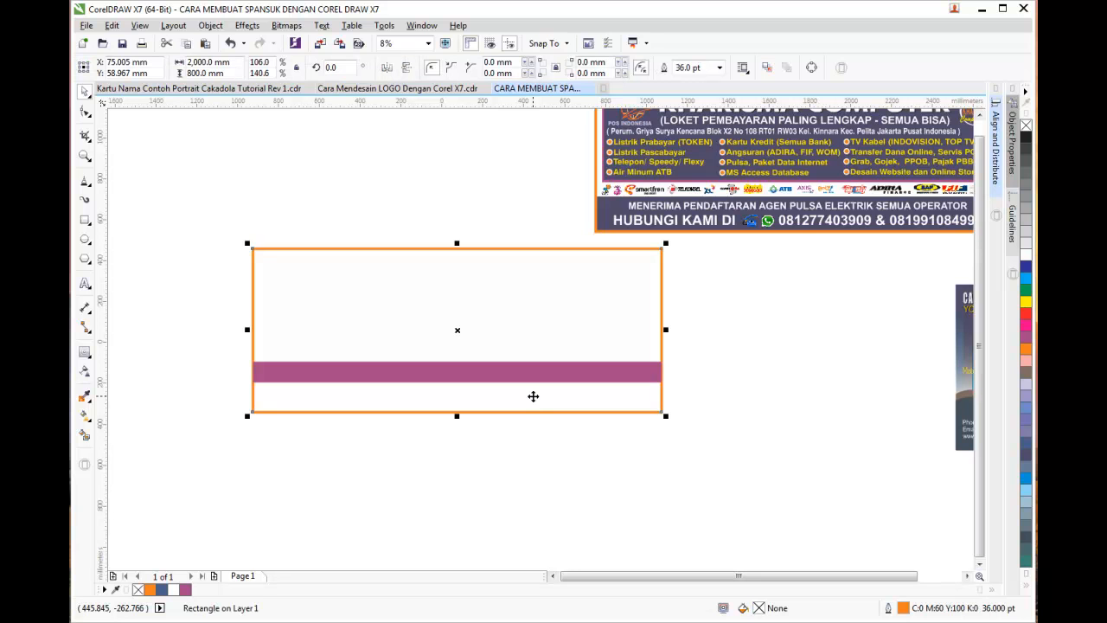
pyautogui.hotkey('ctrl', 'z')
pyautogui.hotkey('ctrl', 'z')
pyautogui.hotkey('ctrl', 'z')
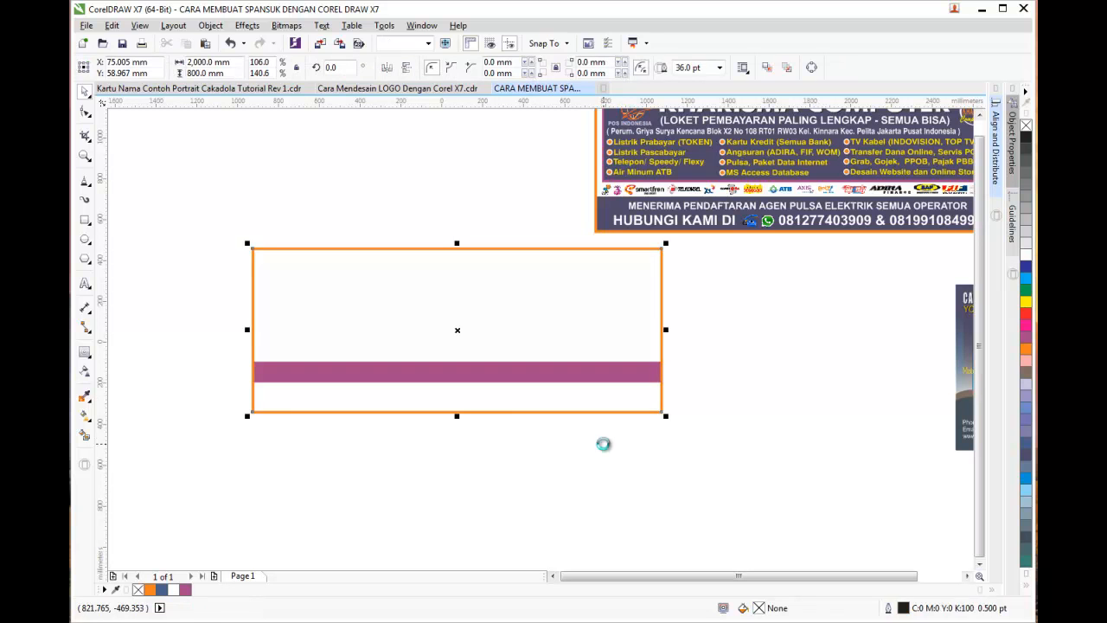
pyautogui.hotkey('ctrl', 'shift', 'z')
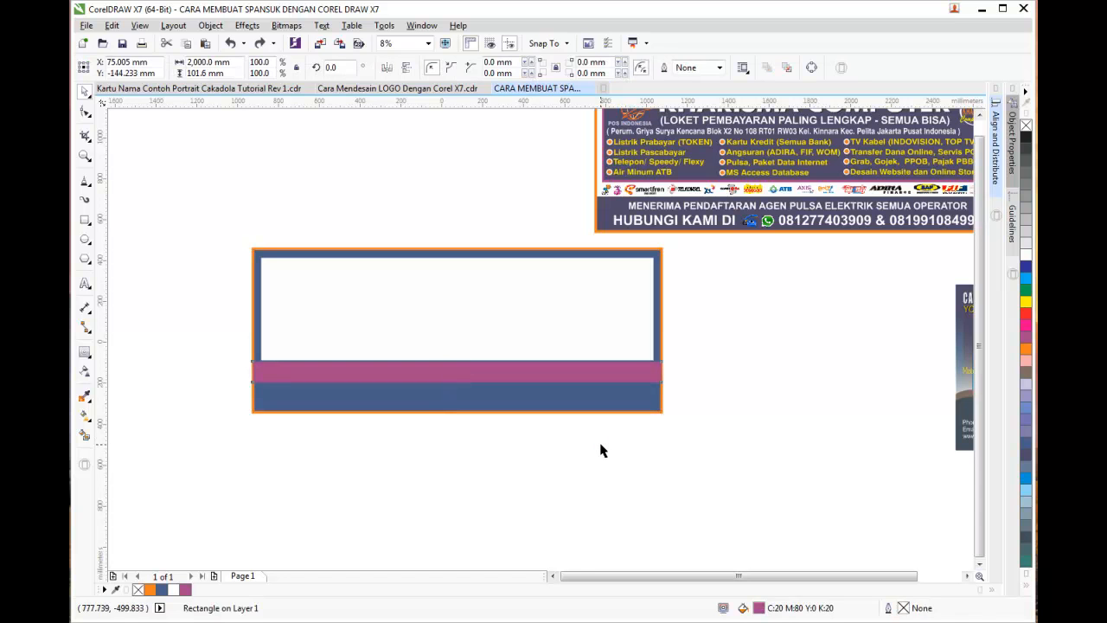
pyautogui.click(601, 450)
pyautogui.scroll(2, 403, 254)
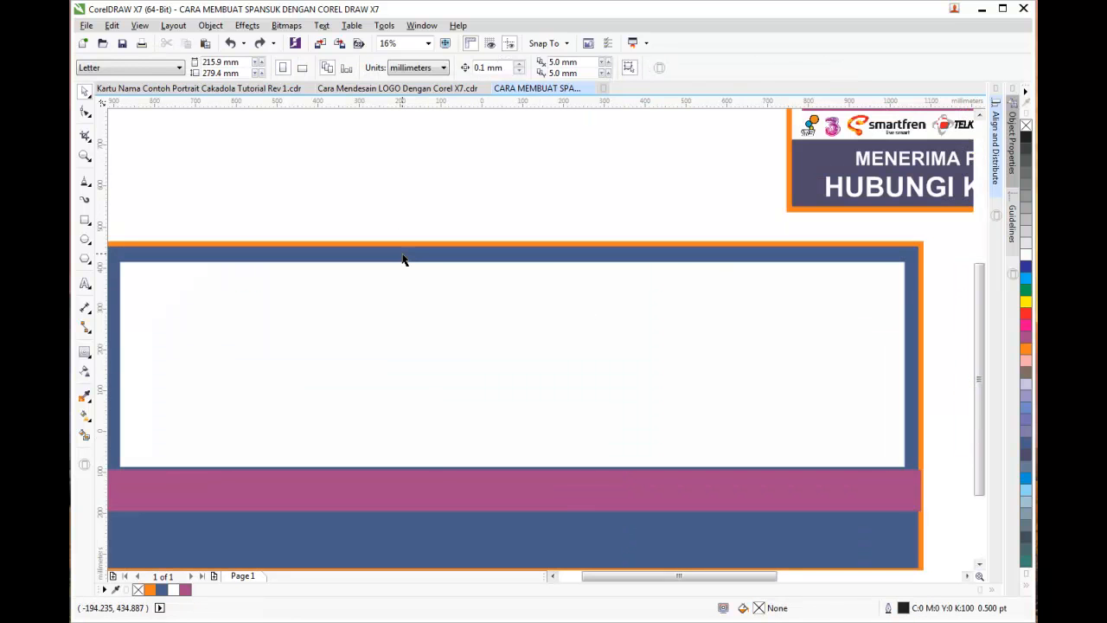
pyautogui.scroll(-2, 437, 277)
# Fill the inner panel brown-grey and add a top-to-bottom linear transparency across it
pyautogui.click(438, 276)
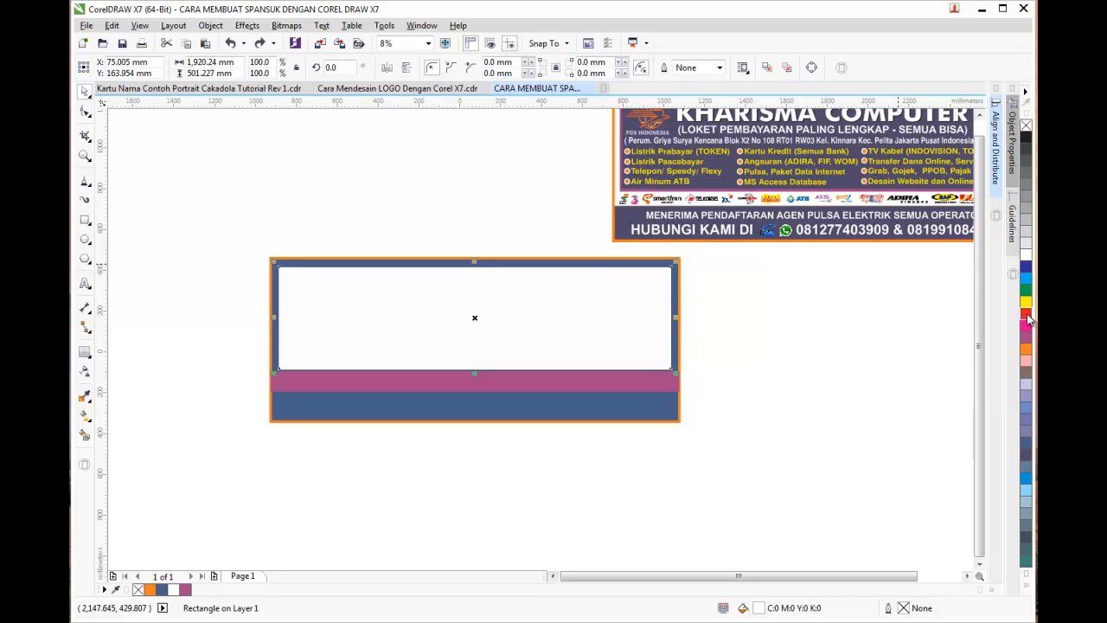
pyautogui.click(1025, 374)
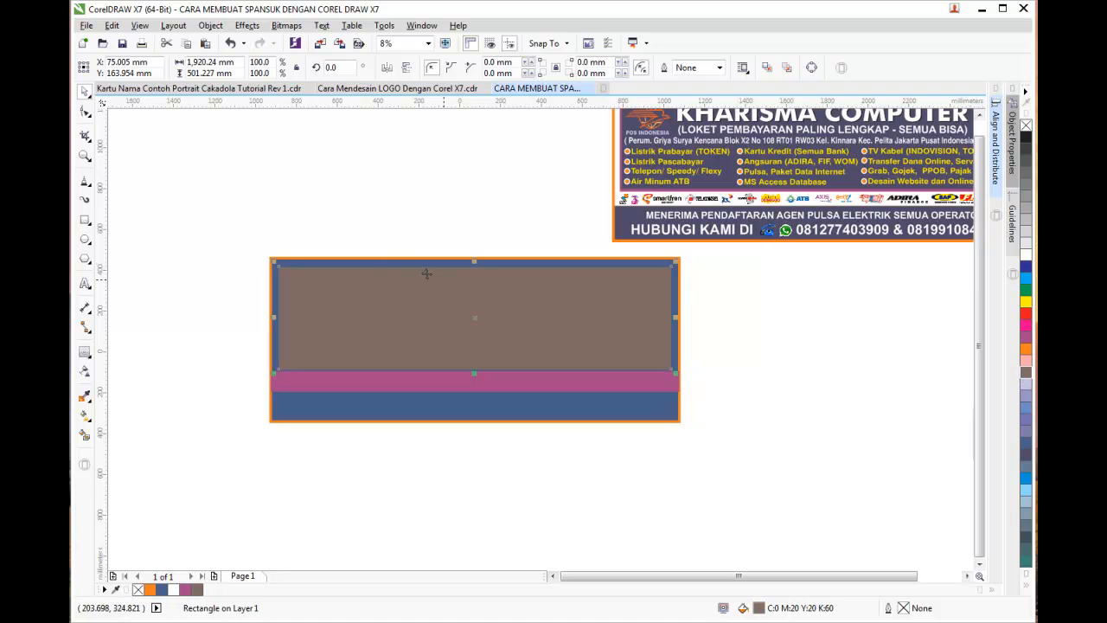
pyautogui.click(85, 372)
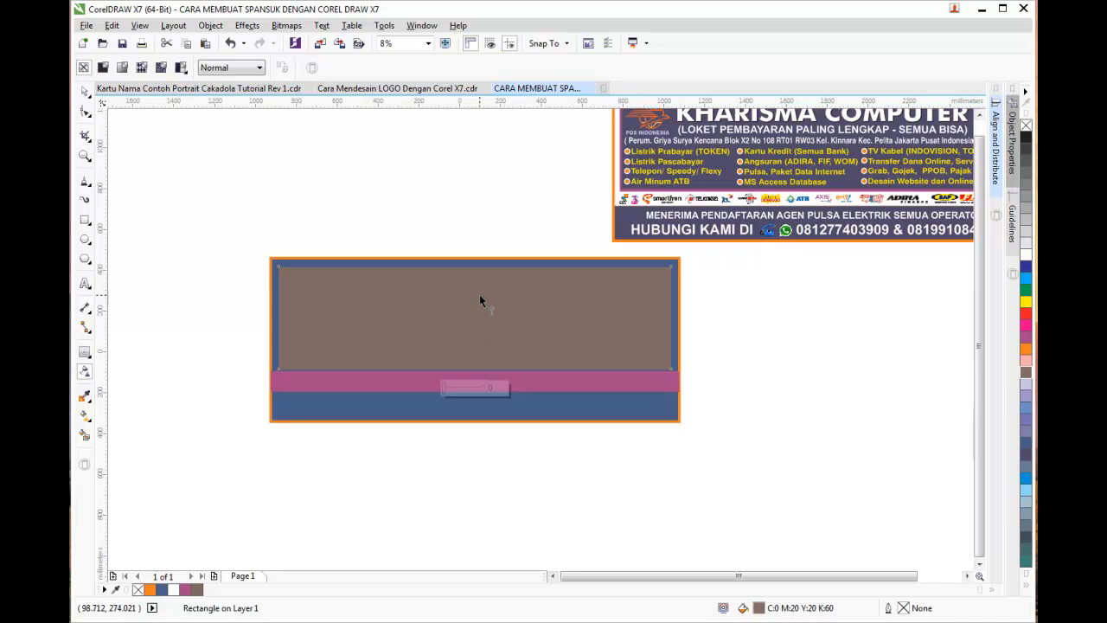
pyautogui.moveTo(480, 279); pyautogui.dragTo(482, 370)
pyautogui.moveTo(480, 279); pyautogui.dragTo(481, 266)
pyautogui.moveTo(480, 368); pyautogui.dragTo(482, 416)
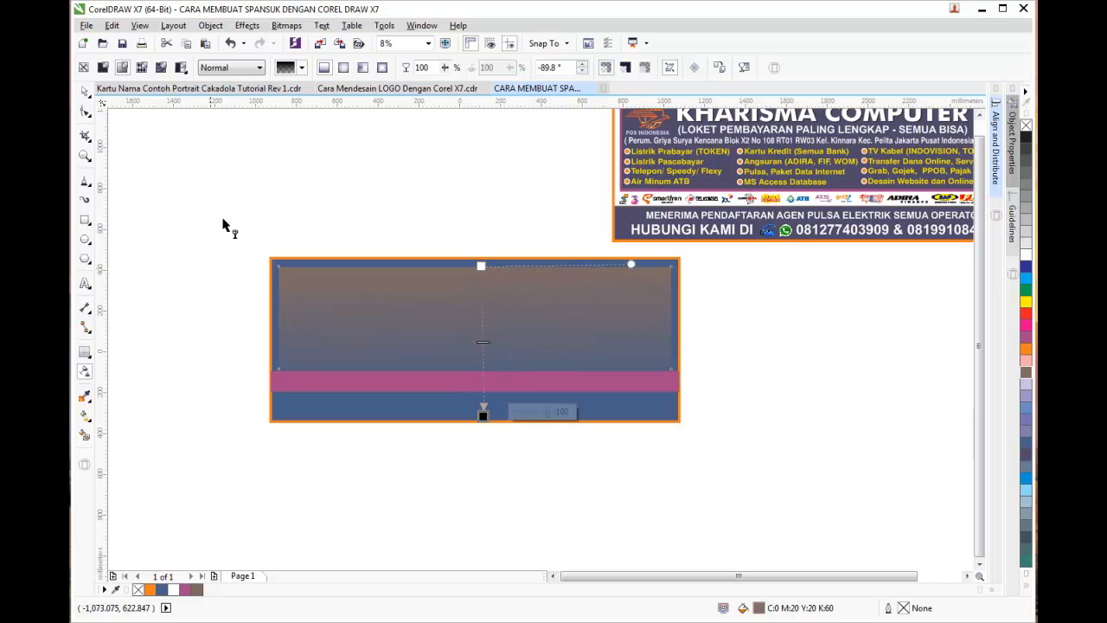
pyautogui.click(85, 91)
pyautogui.click(200, 163)
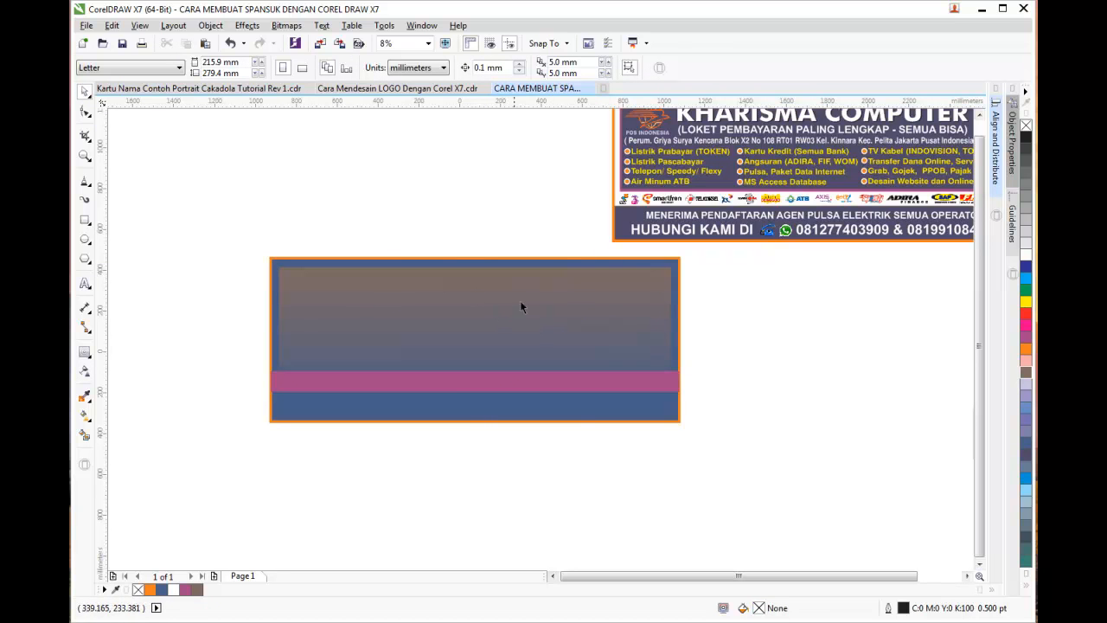
pyautogui.click(572, 378)
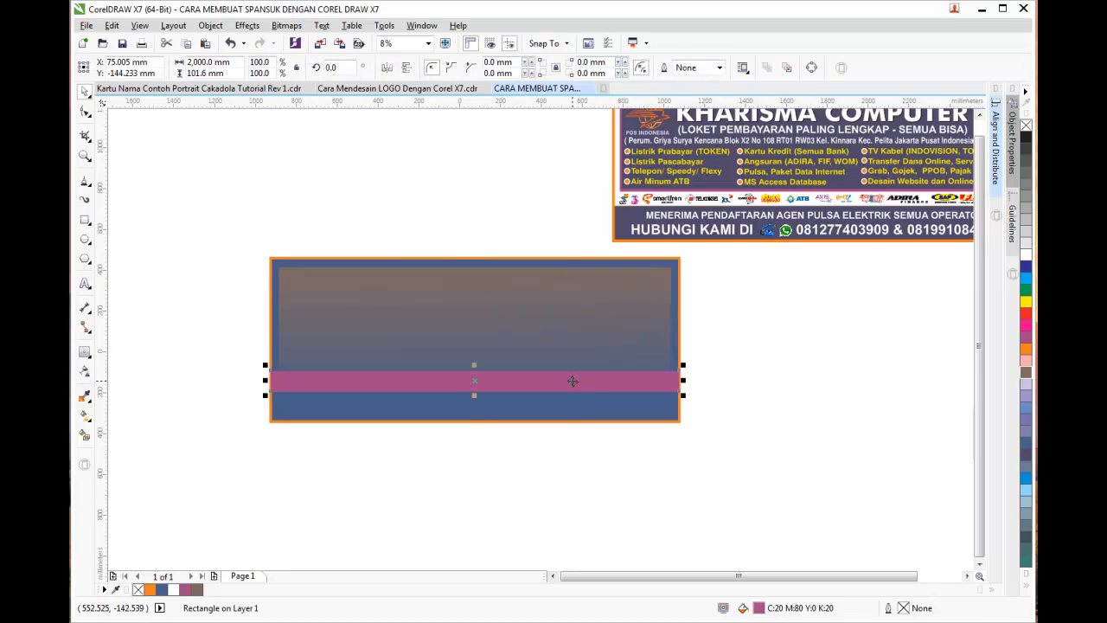
pyautogui.click(645, 459)
# Recolour the background a lighter blue and the pink strip light grey
pyautogui.click(627, 422)
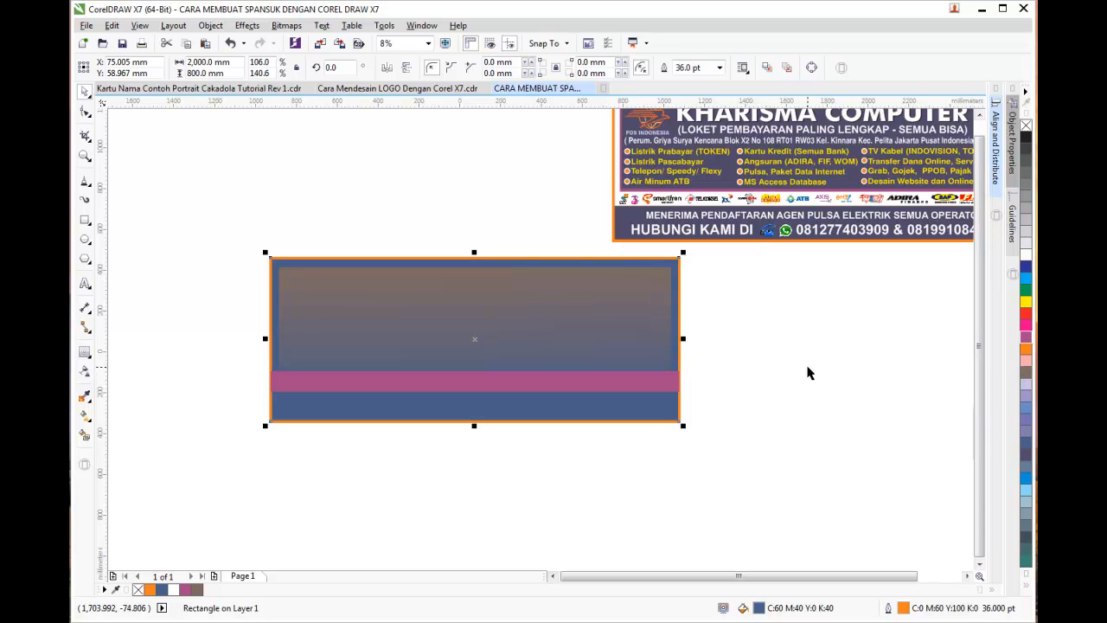
pyautogui.click(681, 415)
pyautogui.click(681, 417)
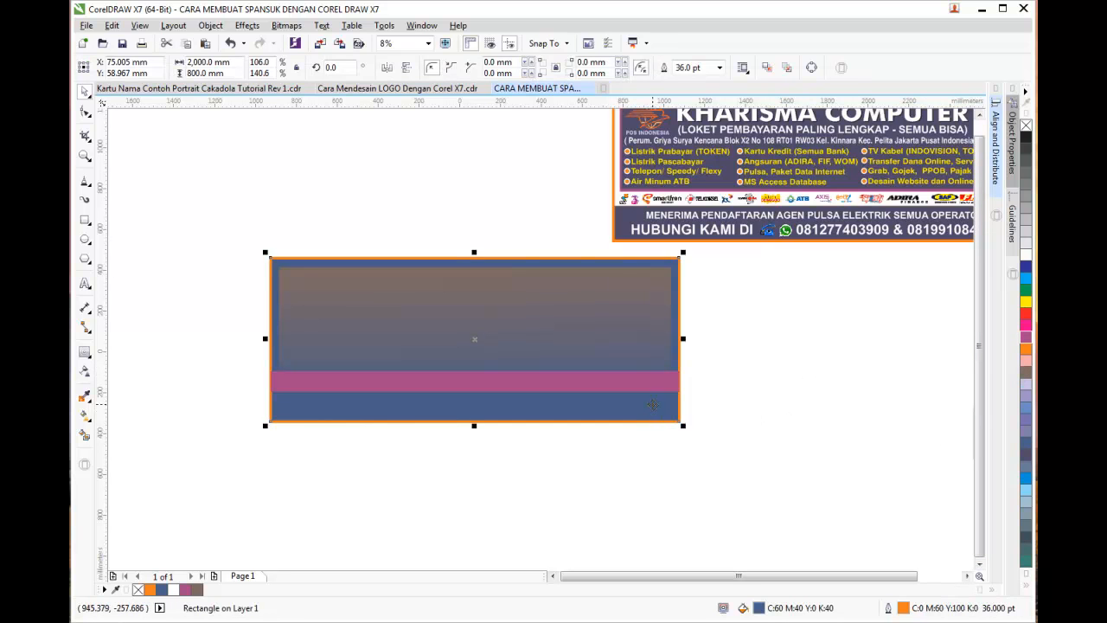
pyautogui.click(1026, 467)
pyautogui.click(874, 442)
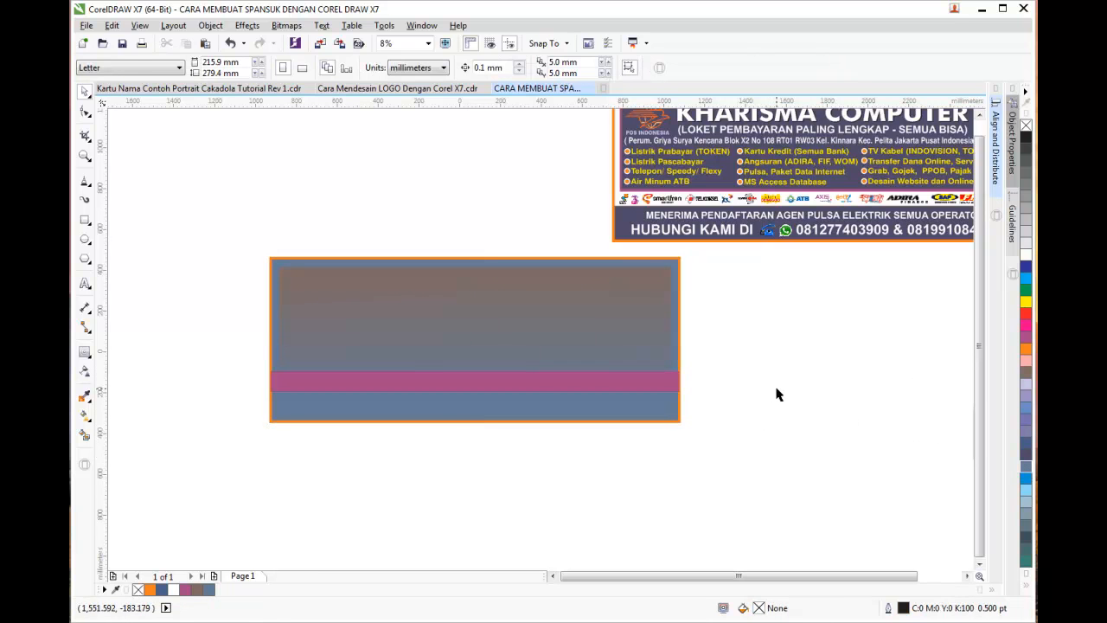
pyautogui.click(527, 381)
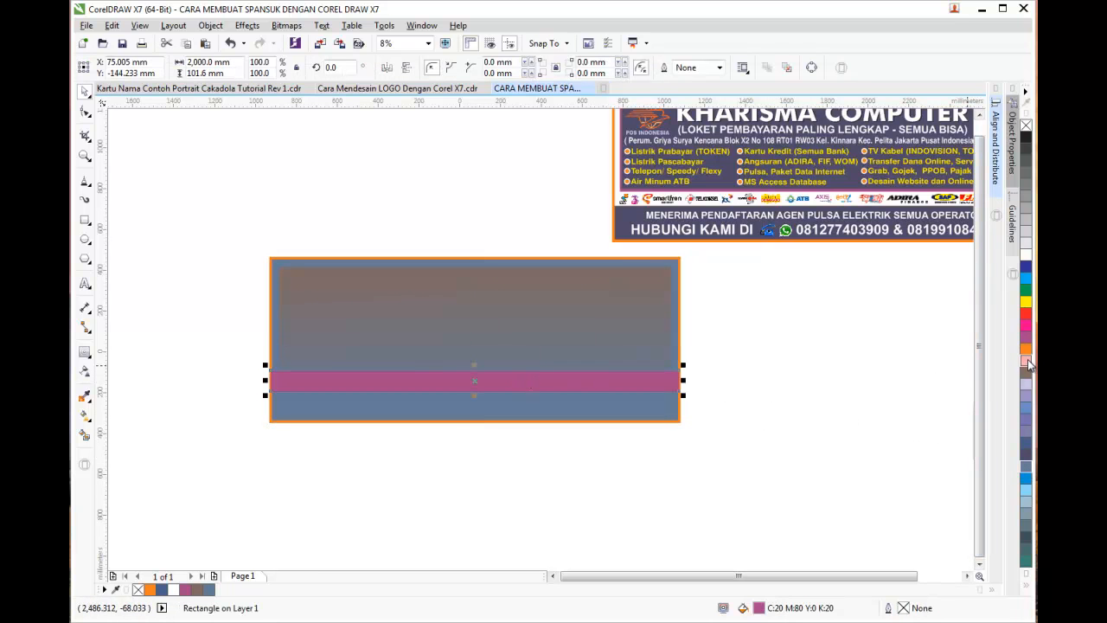
pyautogui.click(1026, 225)
pyautogui.click(786, 353)
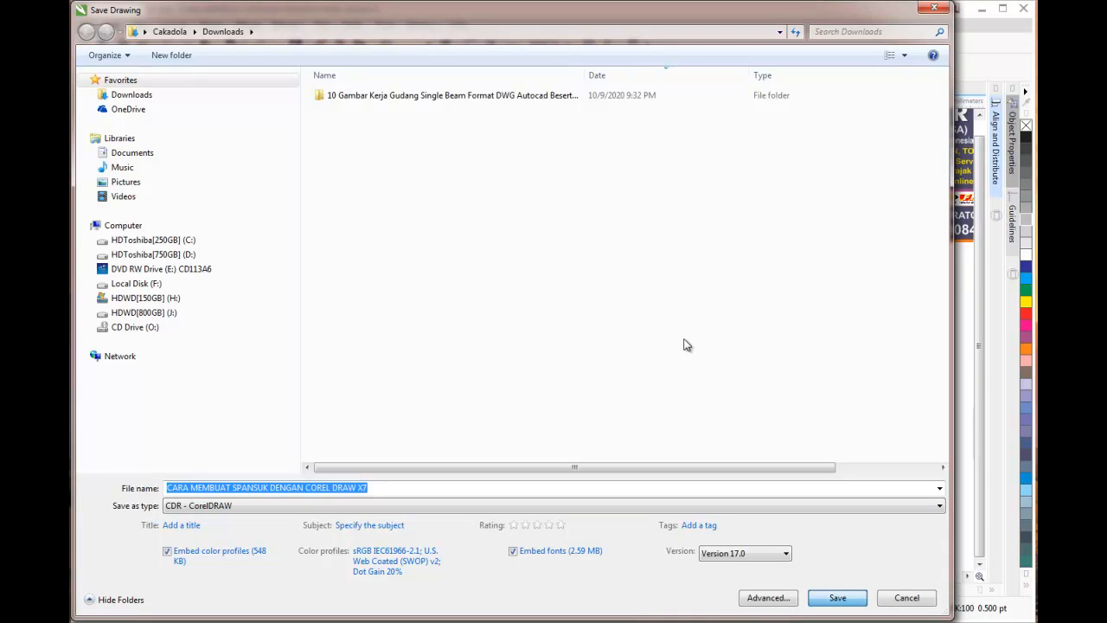
# Confirm saving CARA MEMBUAT SPANSUK DENGAN COREL DRAW X7.cdr to Downloads
pyautogui.click(837, 599)
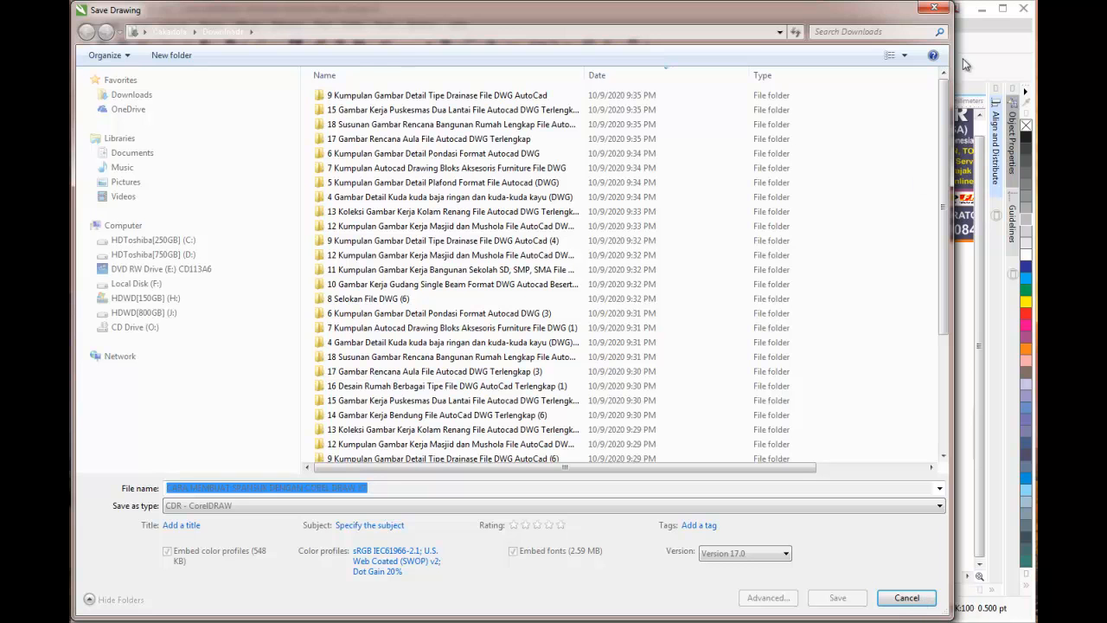
pyautogui.click(934, 10)
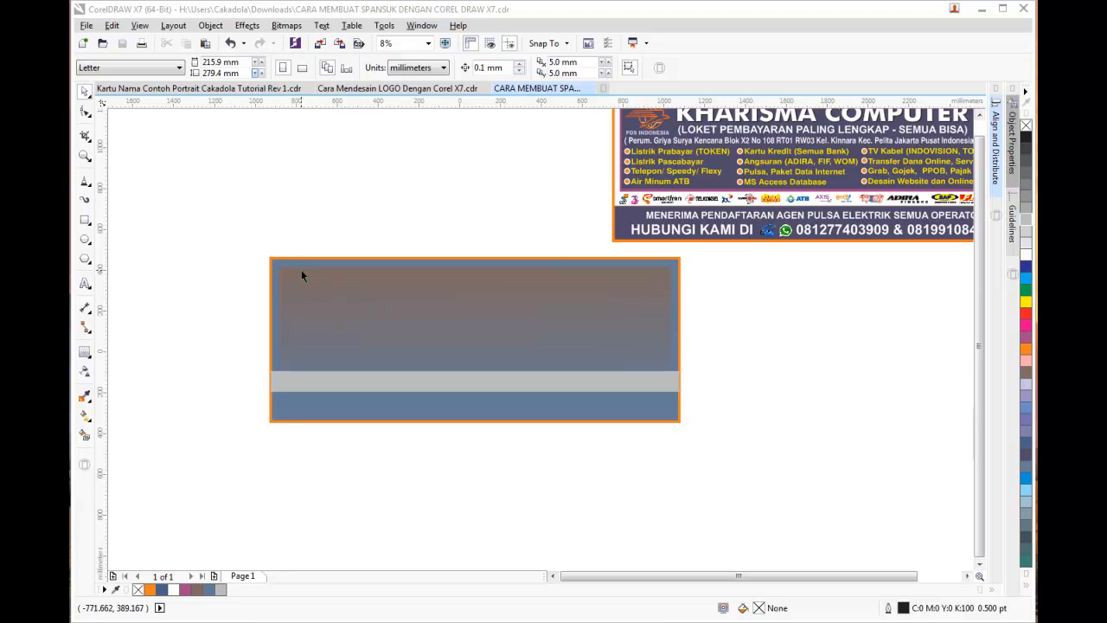
# Start a text line at the banner's top-left with a 150 pt text size
pyautogui.click(85, 288)
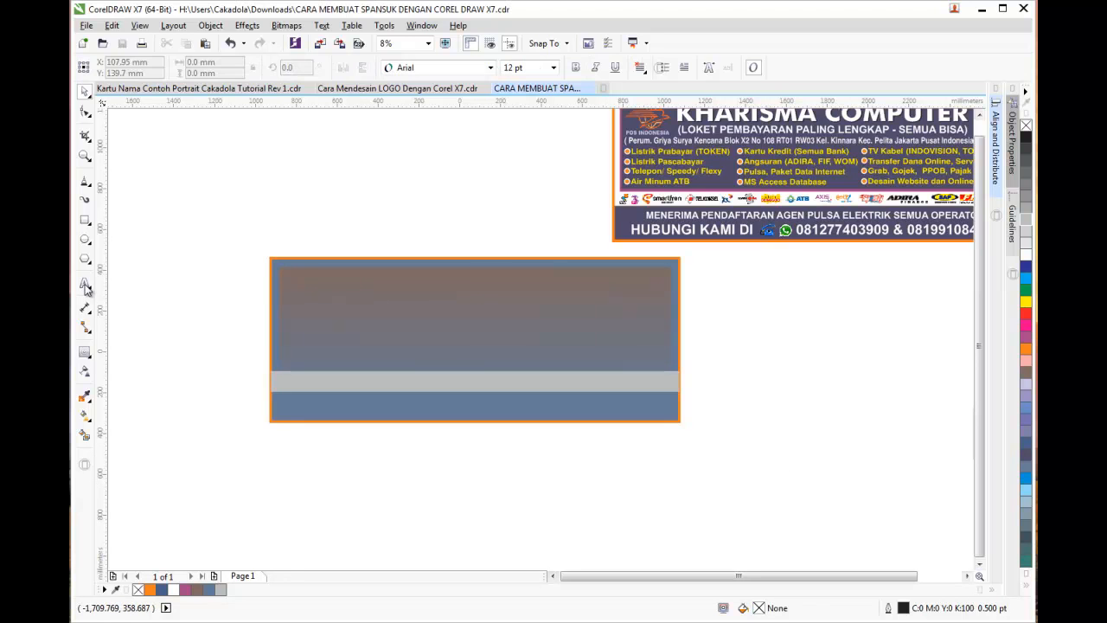
pyautogui.click(294, 277)
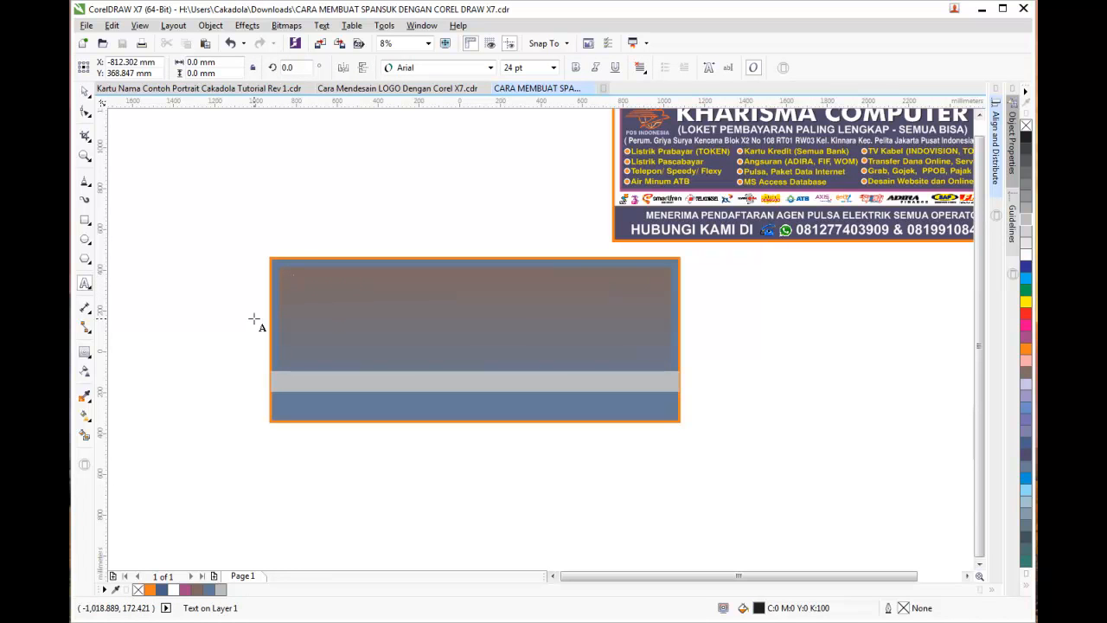
pyautogui.moveTo(979, 165); pyautogui.dragTo(979, 155)
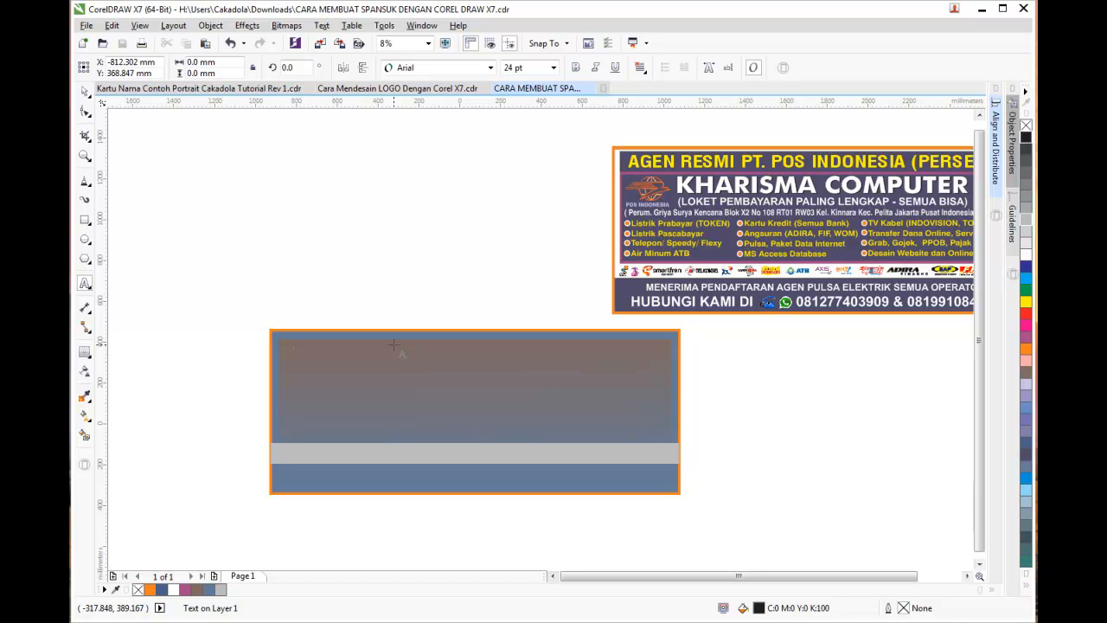
pyautogui.write('c')
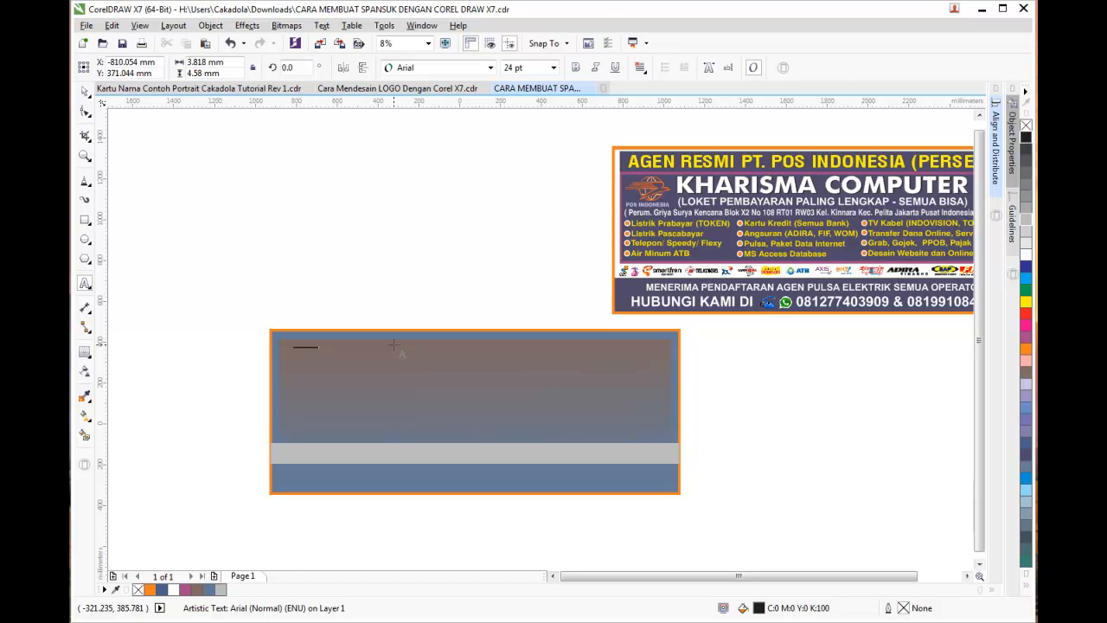
pyautogui.click(553, 67)
pyautogui.click(529, 235)
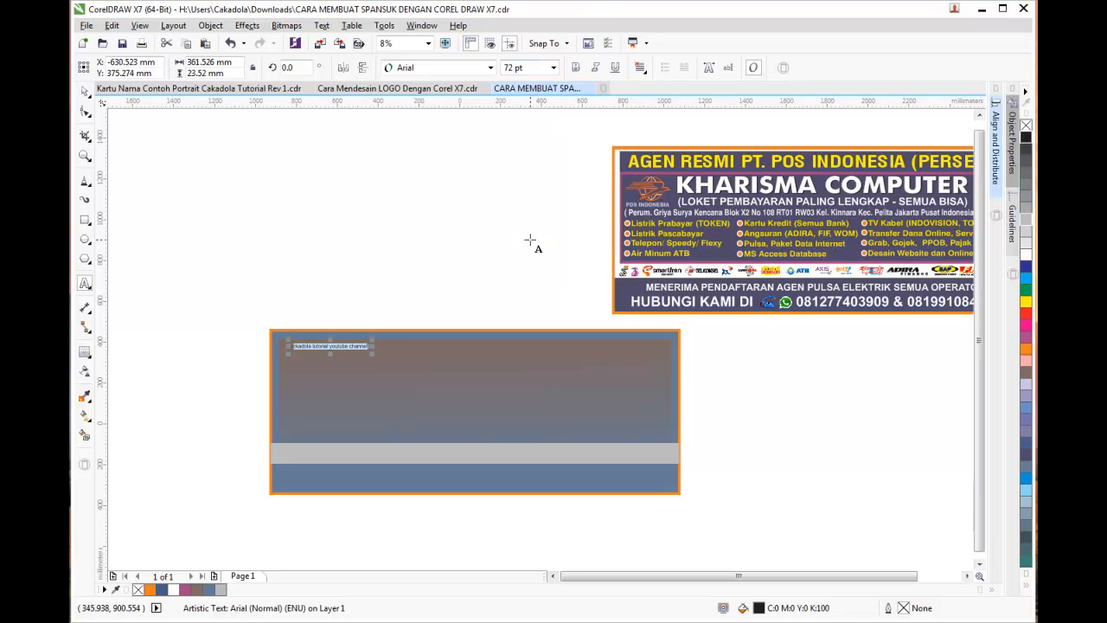
pyautogui.click(554, 68)
pyautogui.click(530, 259)
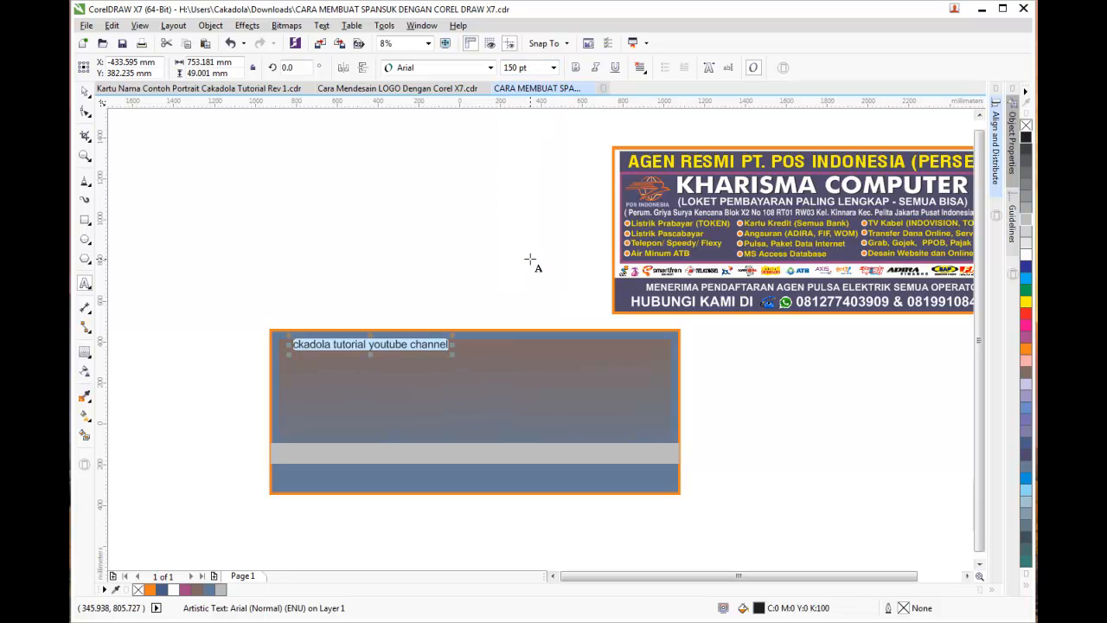
# Type 'CAKADOLA YOUTUBE CHANNEL - TRAINING LEARNING DEVELOPMENT', fix the LERANING typo, and make it bold
pyautogui.write('CA')
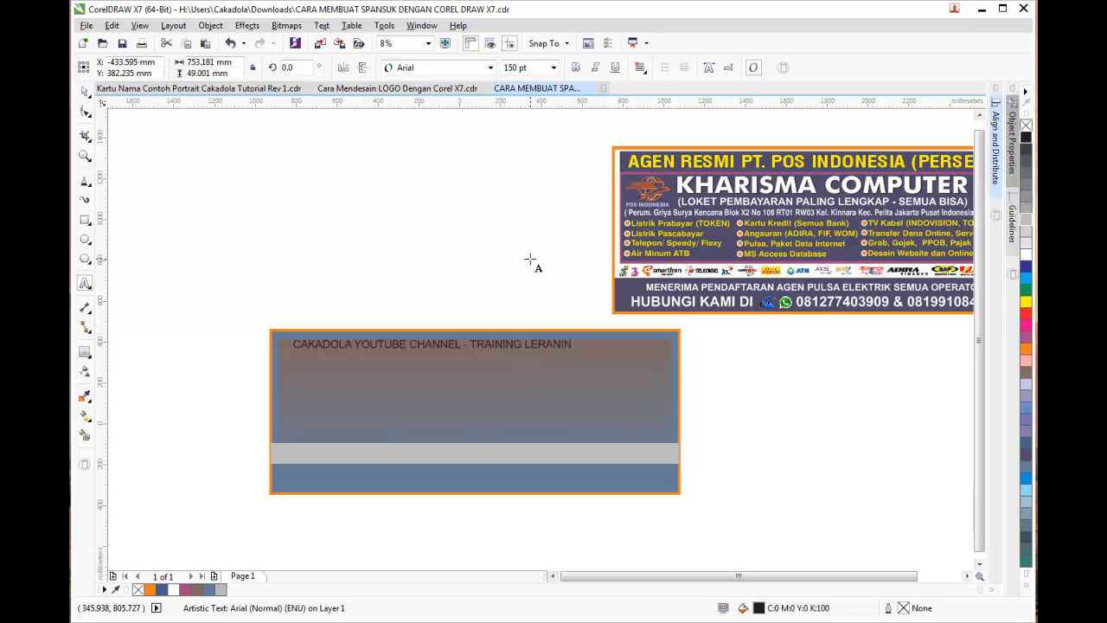
pyautogui.write('A')
pyautogui.press('Right')
pyautogui.press('Delete')
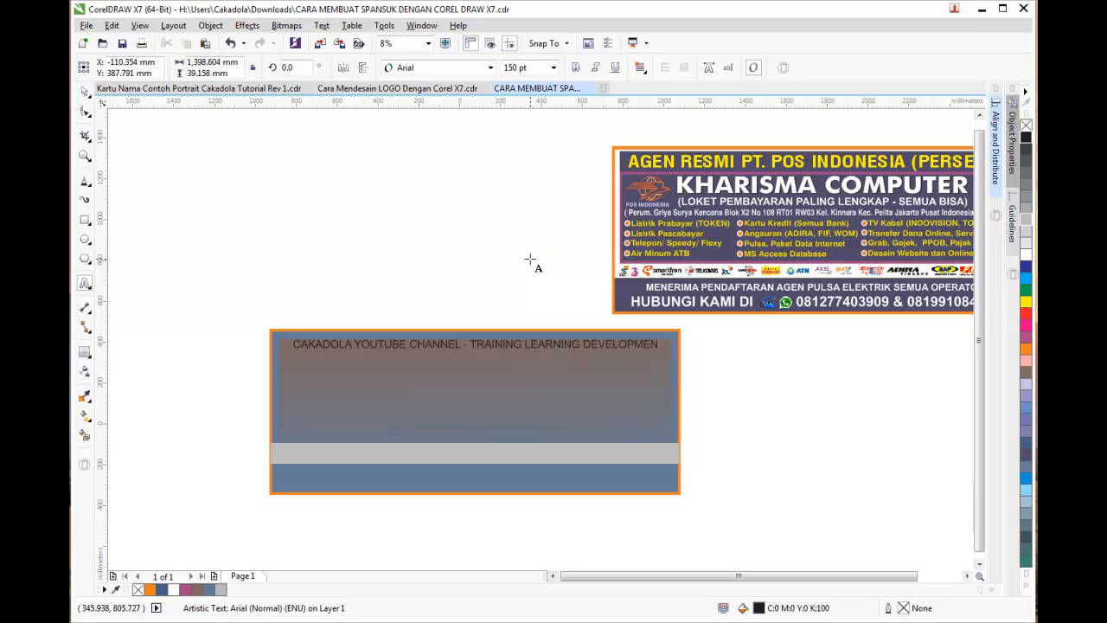
pyautogui.hotkey('ctrl', 'a')
pyautogui.hotkey('ctrl', 'b')
pyautogui.click(85, 91)
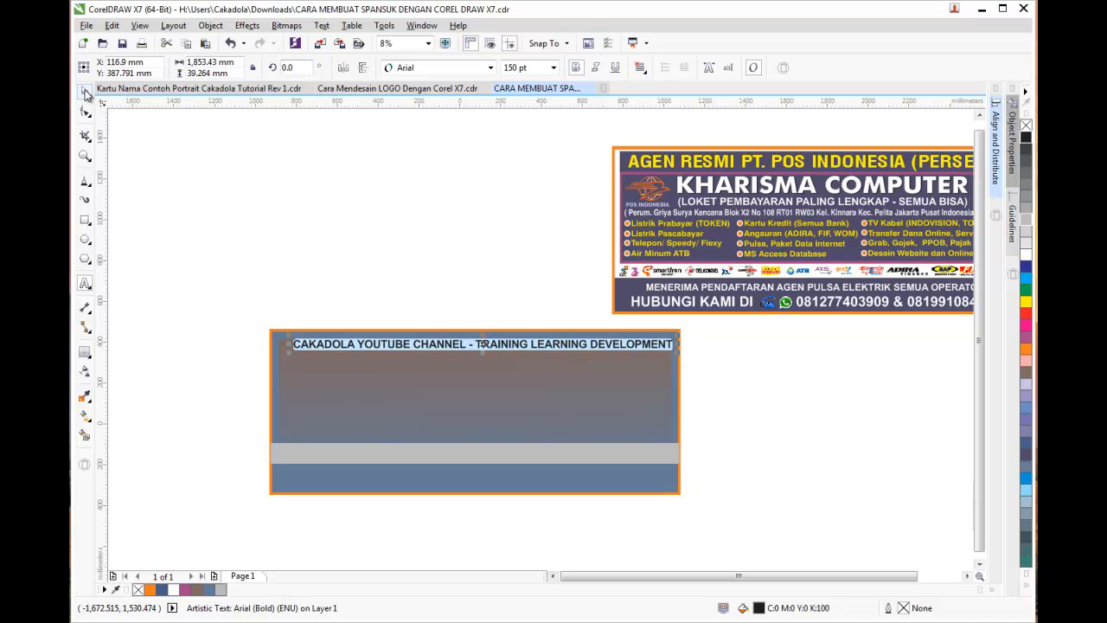
# Nudge the headline text object slightly lower in the panel
pyautogui.click(347, 142)
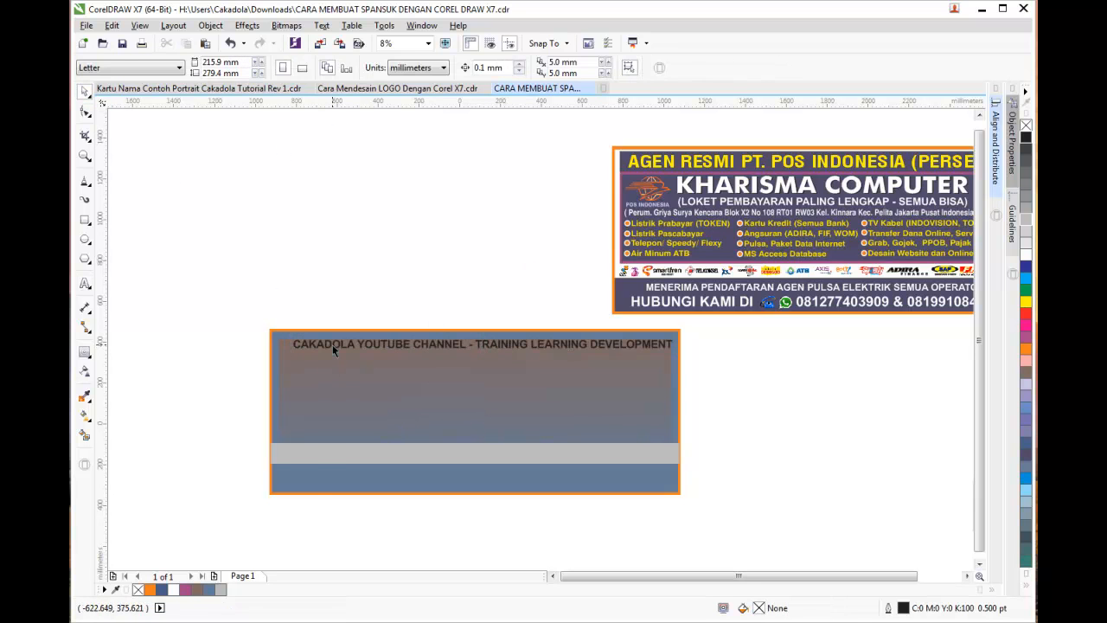
pyautogui.click(332, 346)
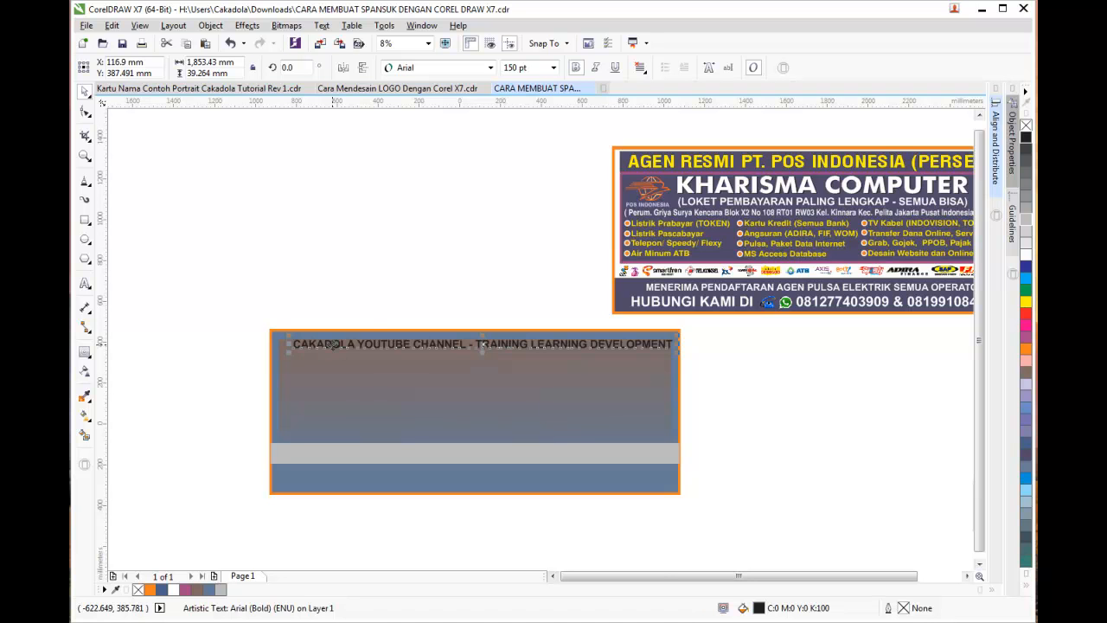
pyautogui.scroll(1, 373, 329)
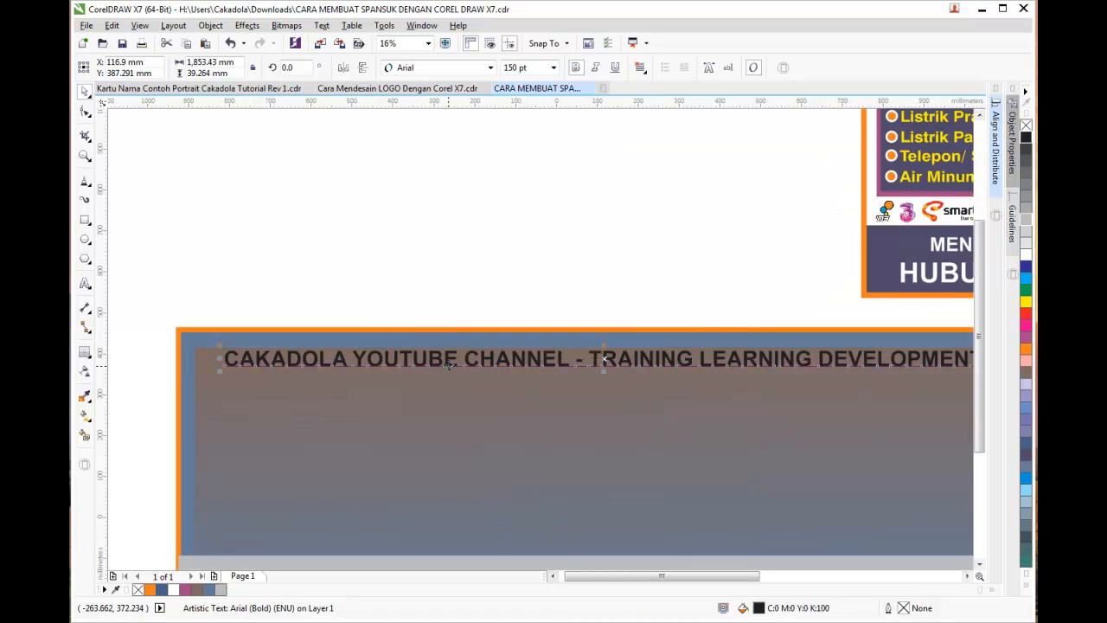
pyautogui.moveTo(437, 366); pyautogui.dragTo(439, 371)
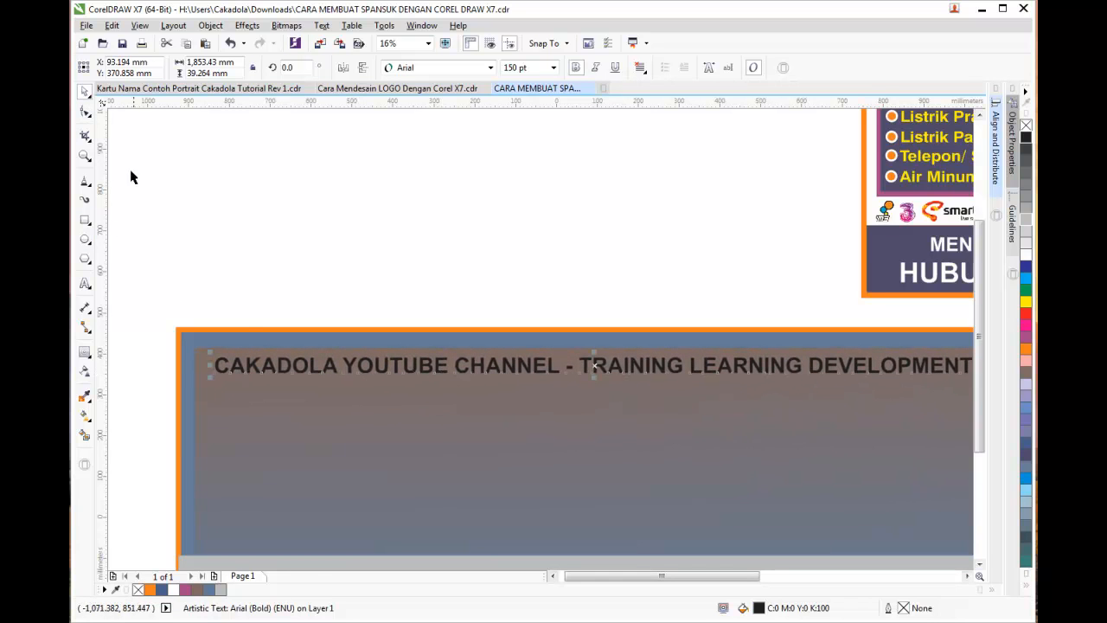
# Re-enter the headline text and select all of it
pyautogui.click(84, 282)
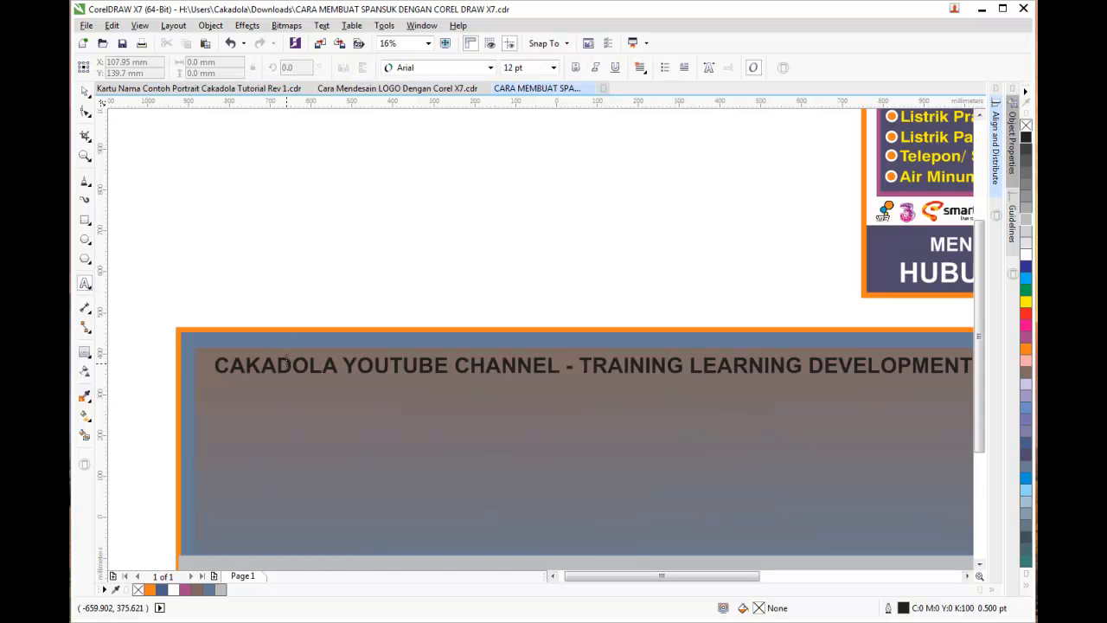
pyautogui.click(288, 364)
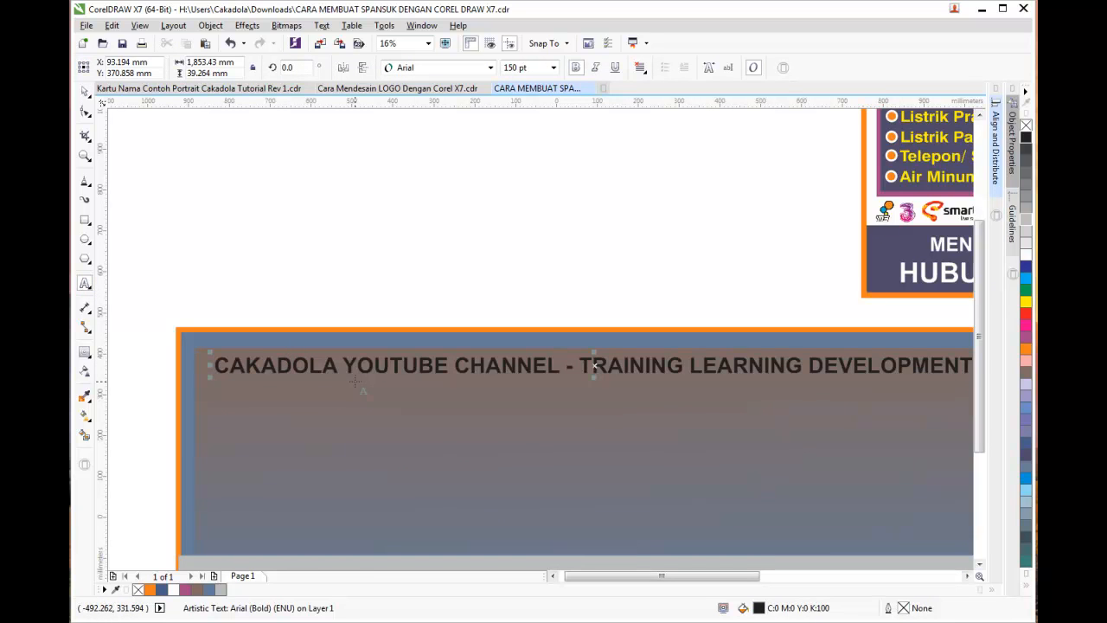
pyautogui.hotkey('ctrl', 'a')
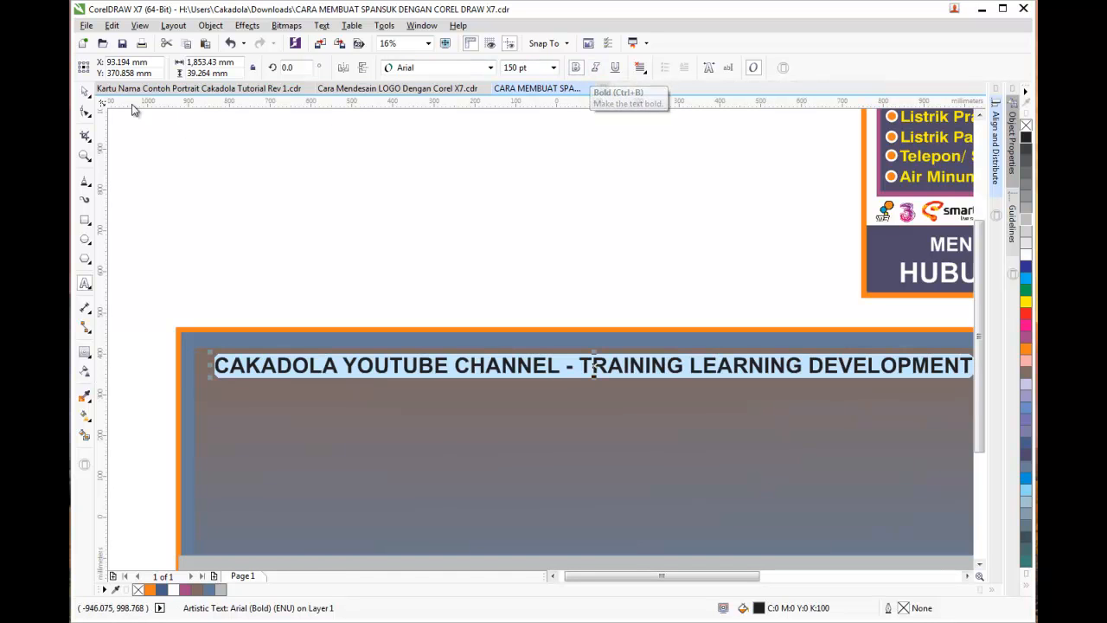
pyautogui.click(85, 91)
pyautogui.click(362, 232)
pyautogui.scroll(-2, 363, 233)
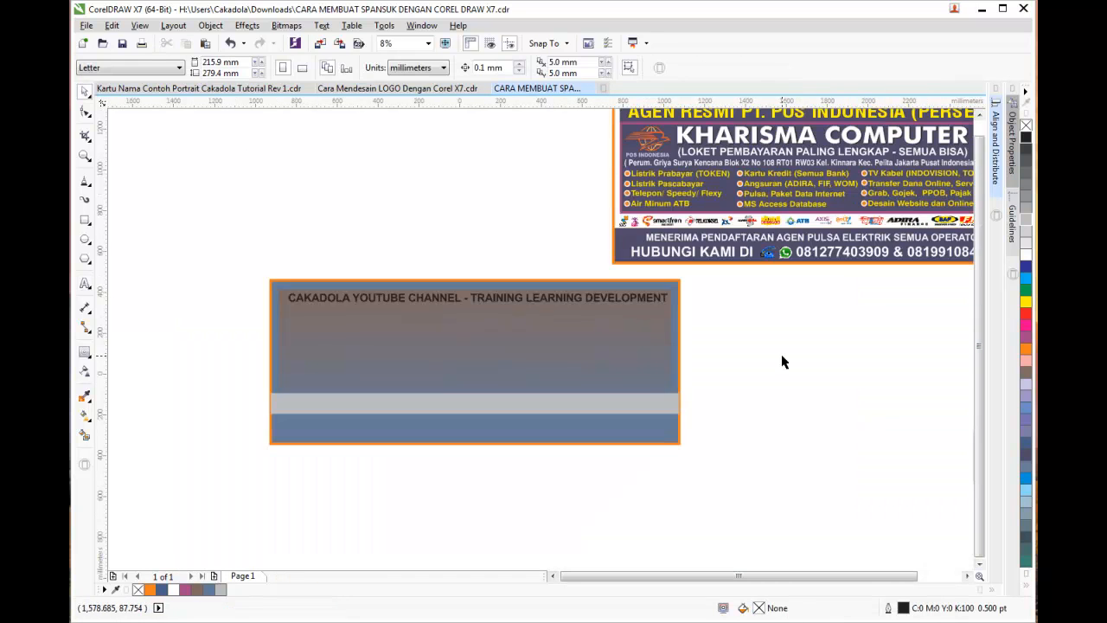
pyautogui.scroll(2, 475, 296)
# Colour the headline yellow and stretch it taller from its bottom-centre handle
pyautogui.click(492, 313)
pyautogui.click(667, 300)
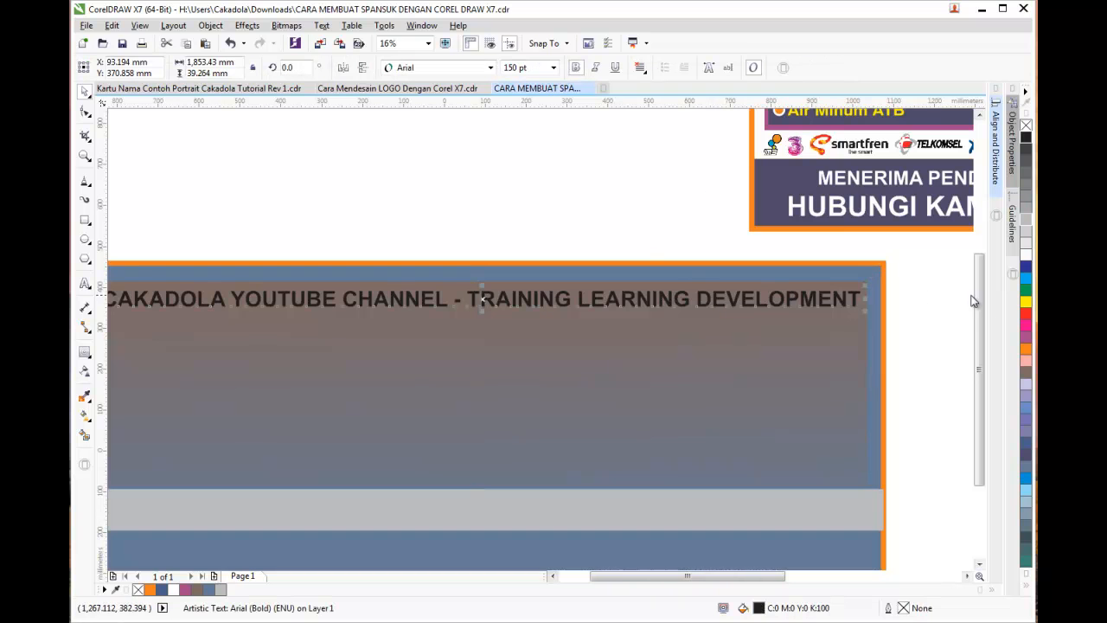
pyautogui.click(1026, 301)
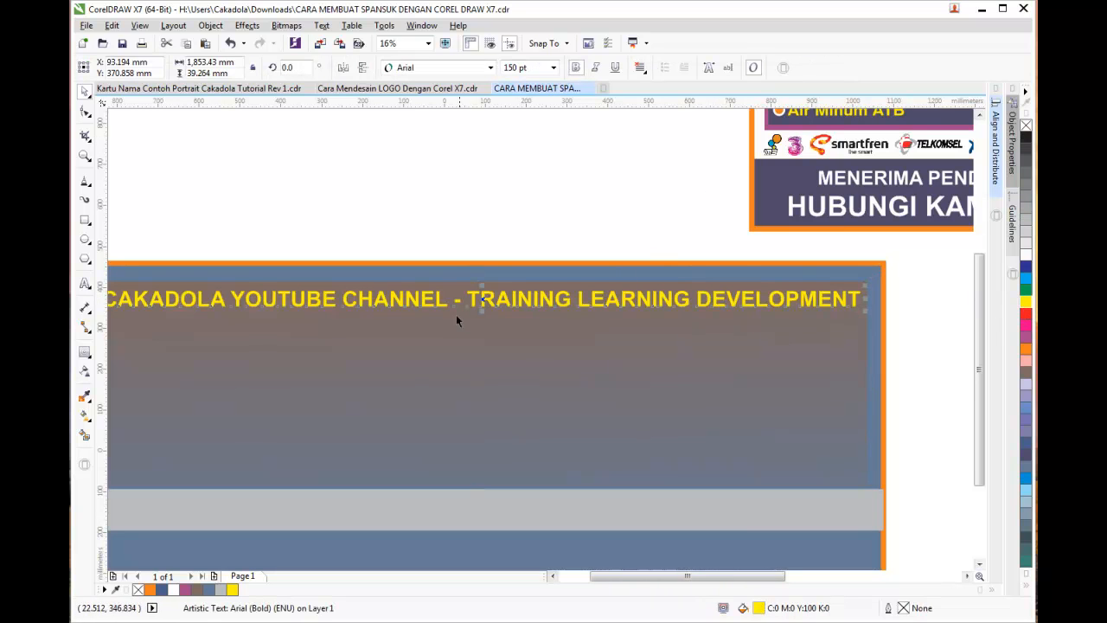
pyautogui.moveTo(481, 307); pyautogui.dragTo(481, 318)
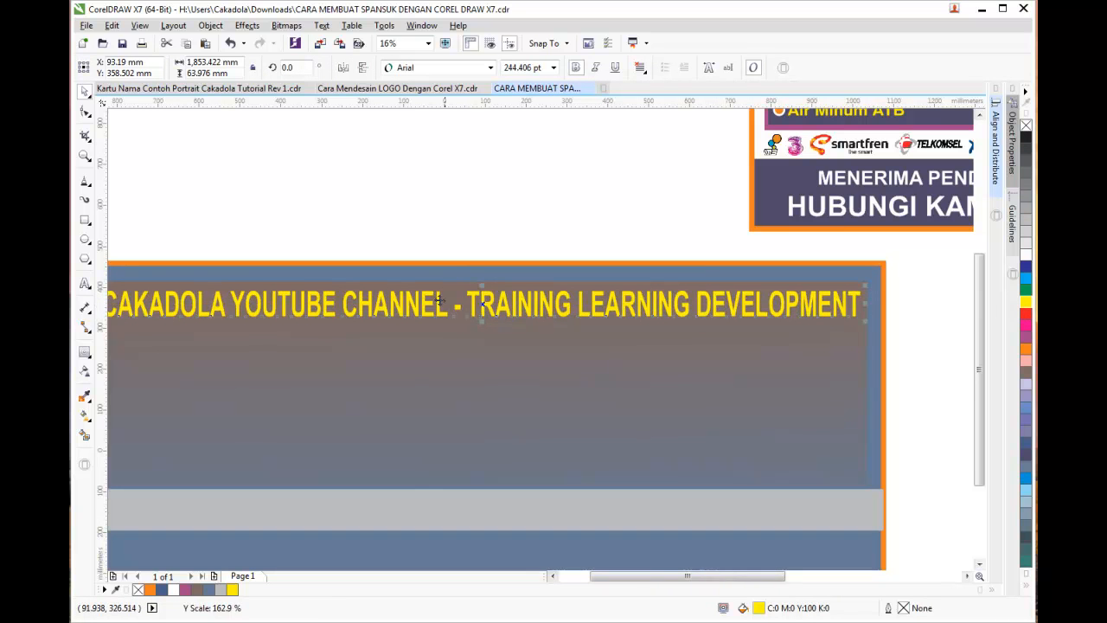
pyautogui.click(191, 157)
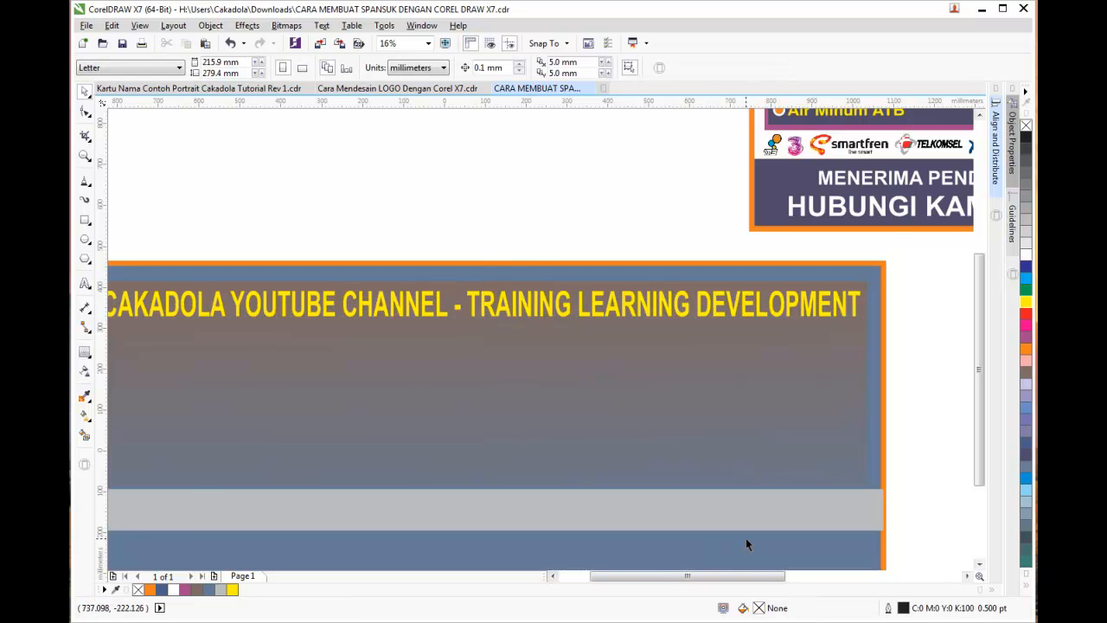
# Marquee-select every object of the blue card
pyautogui.moveTo(674, 576); pyautogui.dragTo(653, 576)
pyautogui.scroll(-1, 395, 372)
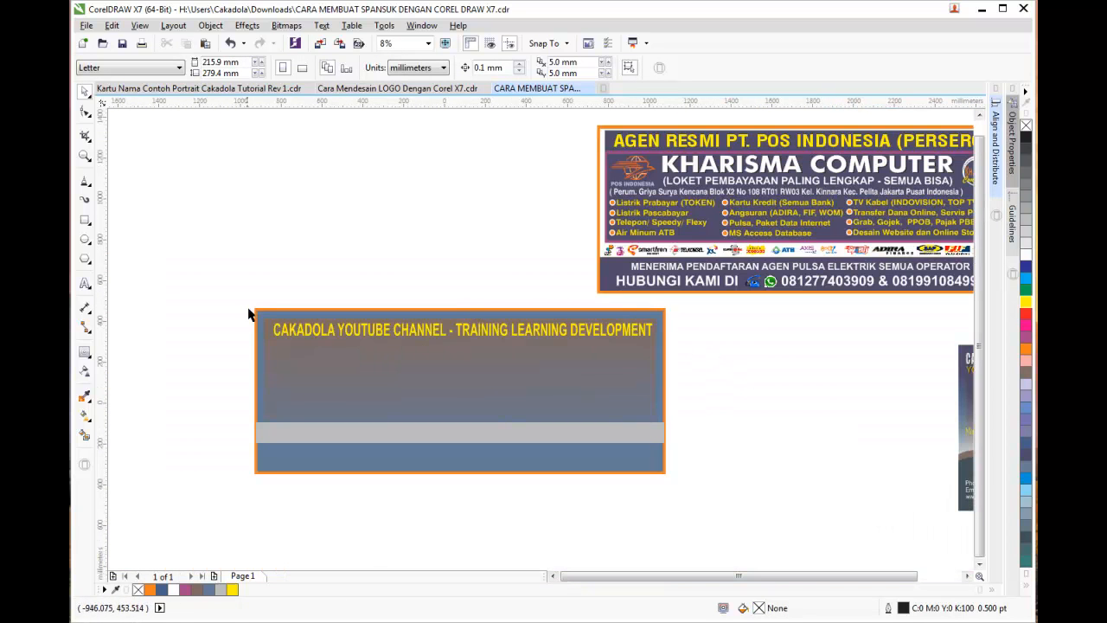
pyautogui.moveTo(240, 297); pyautogui.dragTo(701, 499)
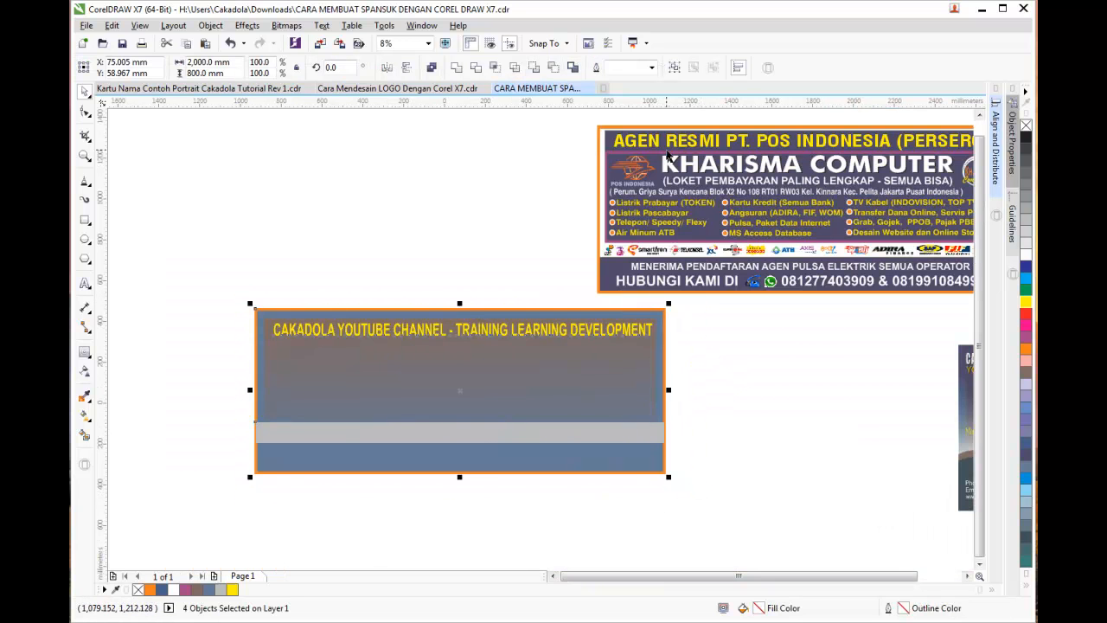
# Align the card's selected objects and headline with Align Centers Horizontally
pyautogui.click(739, 71)
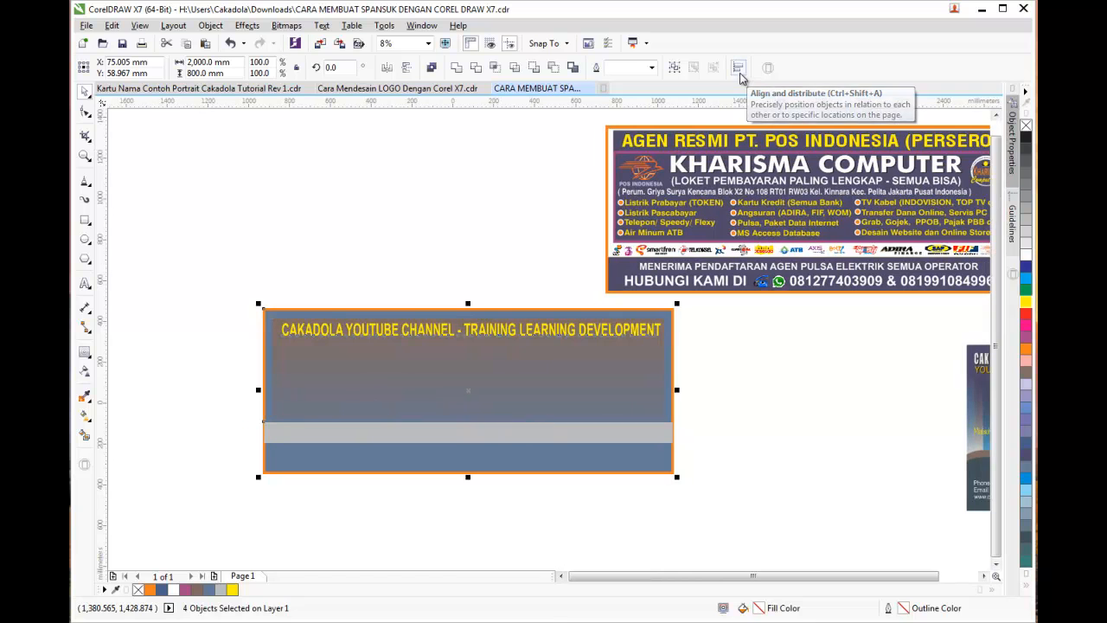
pyautogui.click(739, 78)
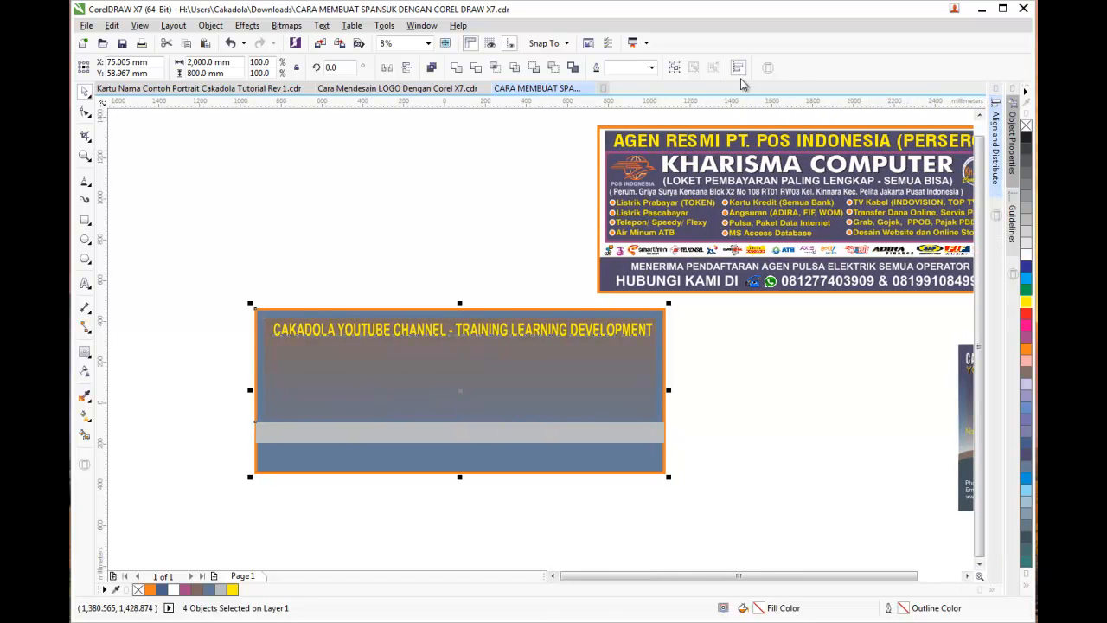
pyautogui.click(996, 160)
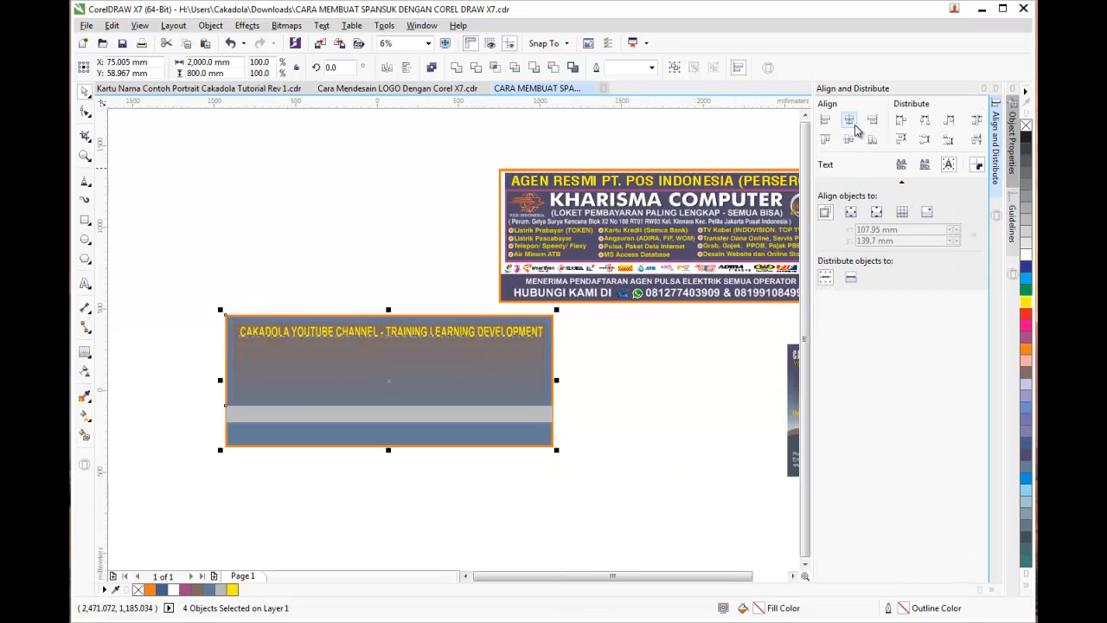
pyautogui.click(851, 121)
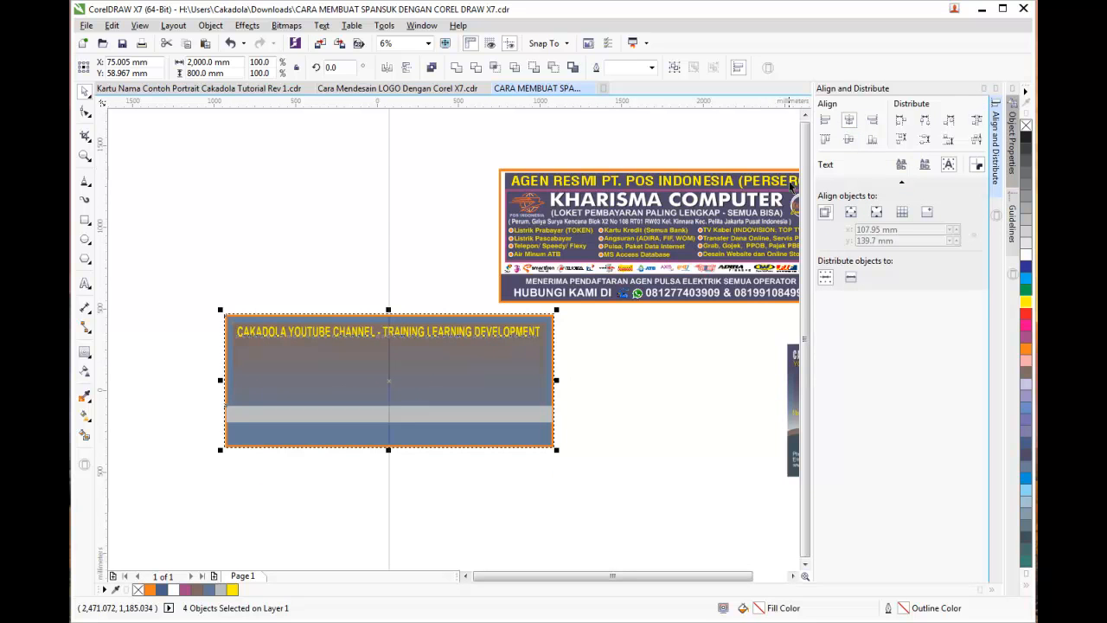
pyautogui.click(603, 348)
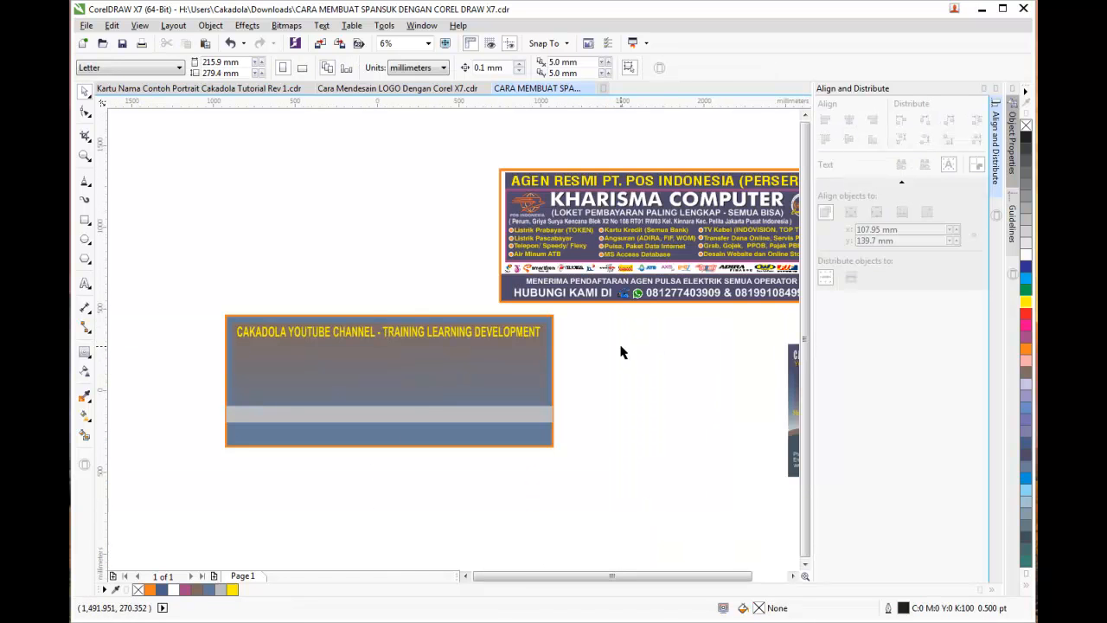
# Draw a straight two-point horizontal line across the panel under the headline
pyautogui.click(89, 188)
pyautogui.click(91, 190)
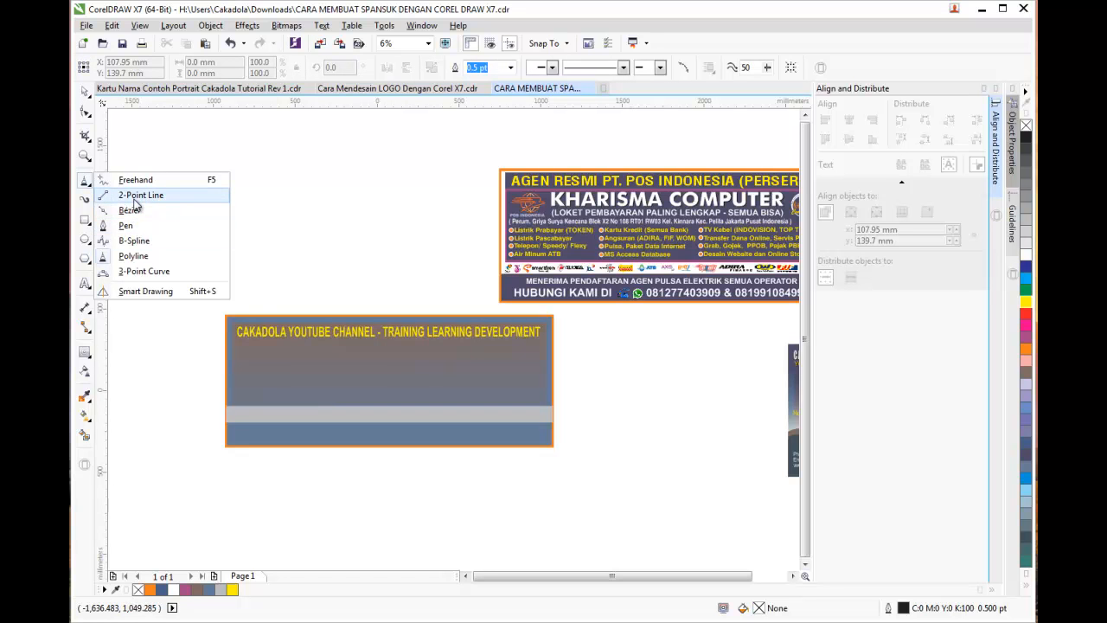
pyautogui.click(134, 198)
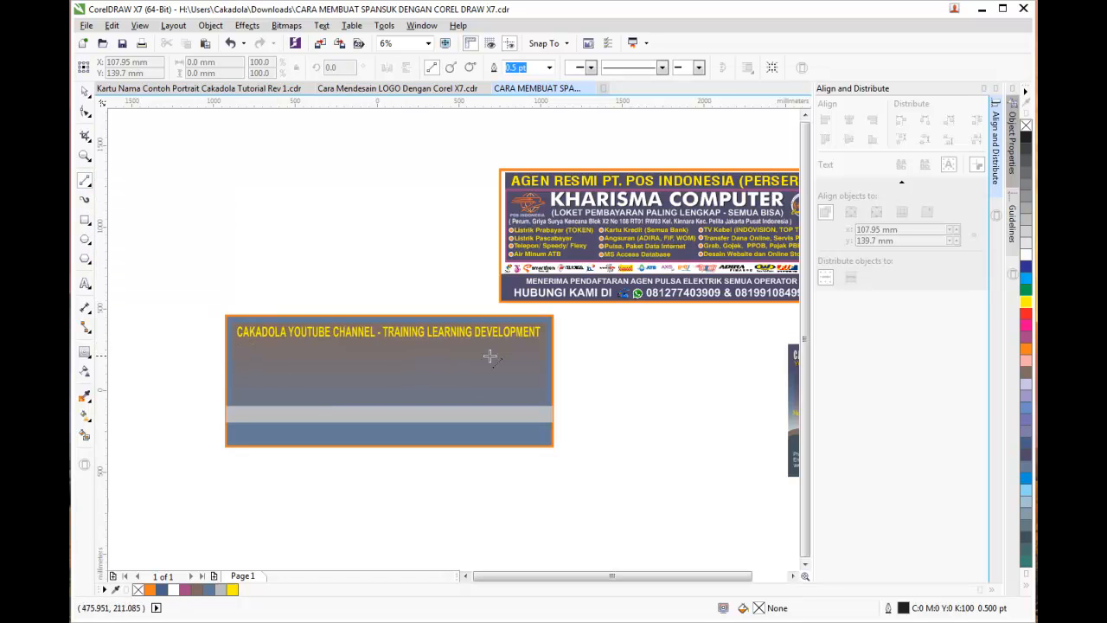
pyautogui.moveTo(227, 346); pyautogui.dragTo(553, 347)
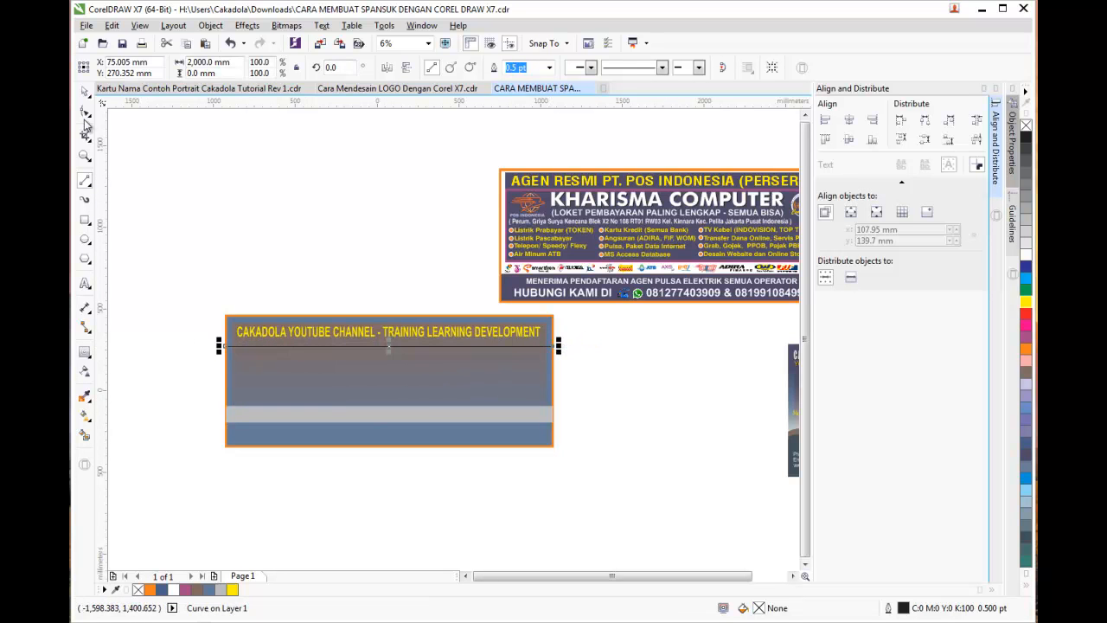
pyautogui.scroll(2, 279, 299)
pyautogui.press('Escape')
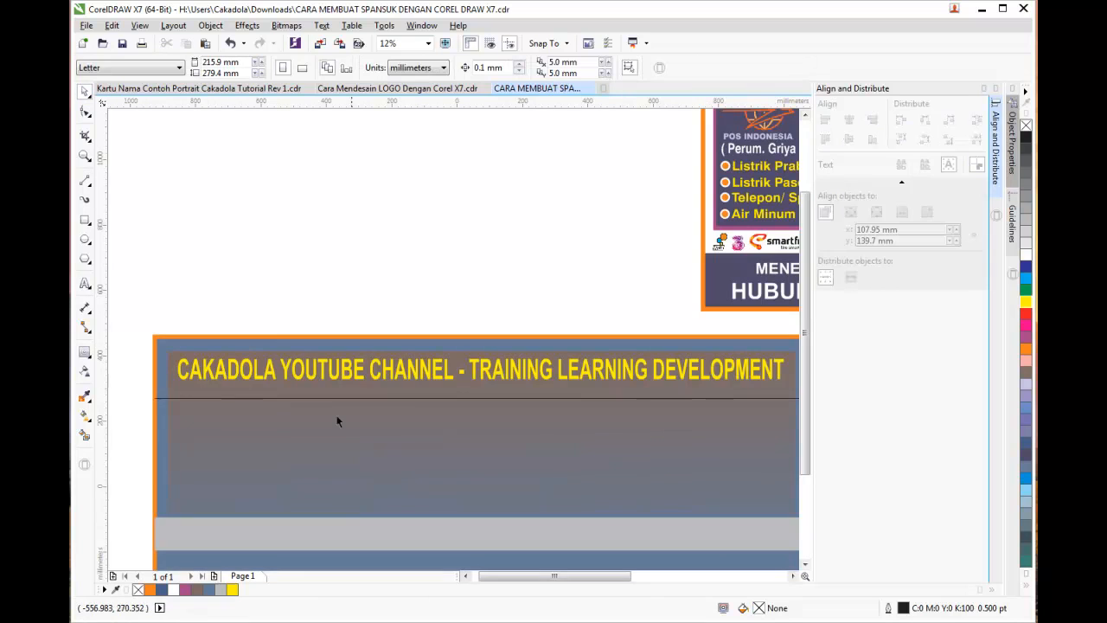
pyautogui.scroll(-2, 451, 402)
pyautogui.scroll(2, 552, 400)
pyautogui.scroll(-2, 545, 406)
# Thicken the line's outline to 10 pt, then to 36 pt
pyautogui.click(493, 407)
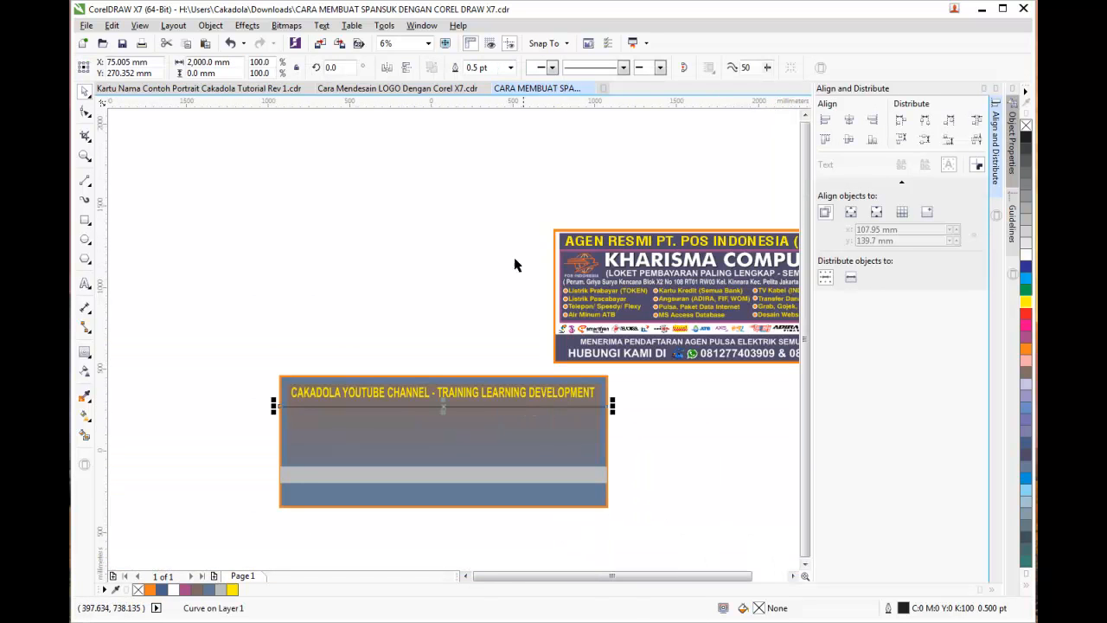
pyautogui.click(510, 68)
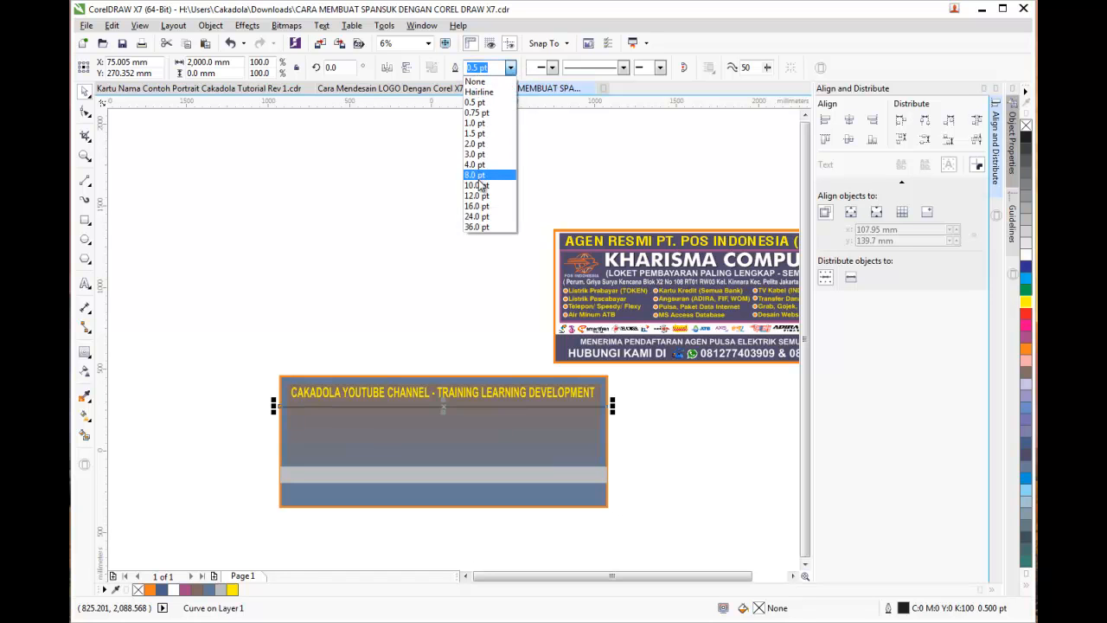
pyautogui.click(481, 182)
pyautogui.click(401, 280)
pyautogui.scroll(4, 432, 393)
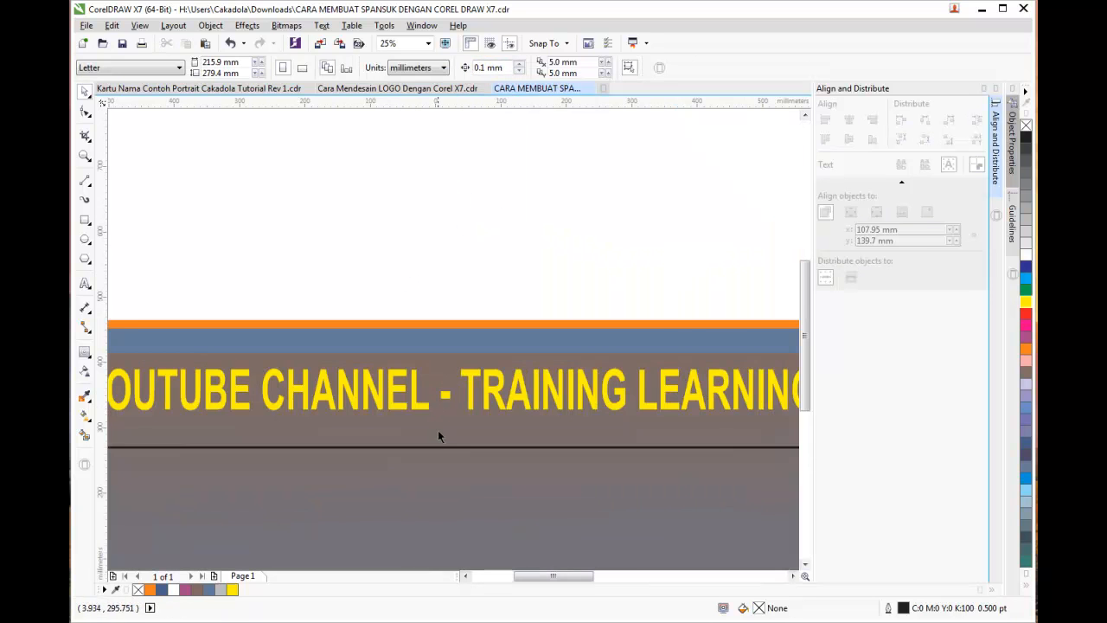
pyautogui.scroll(-1, 434, 445)
pyautogui.click(434, 447)
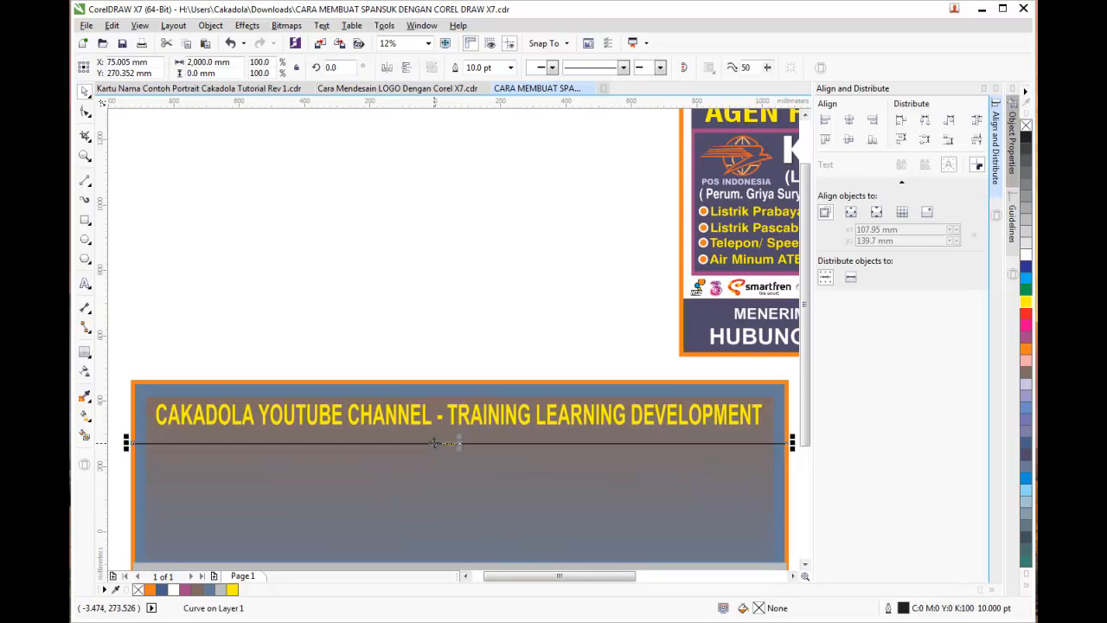
pyautogui.click(510, 68)
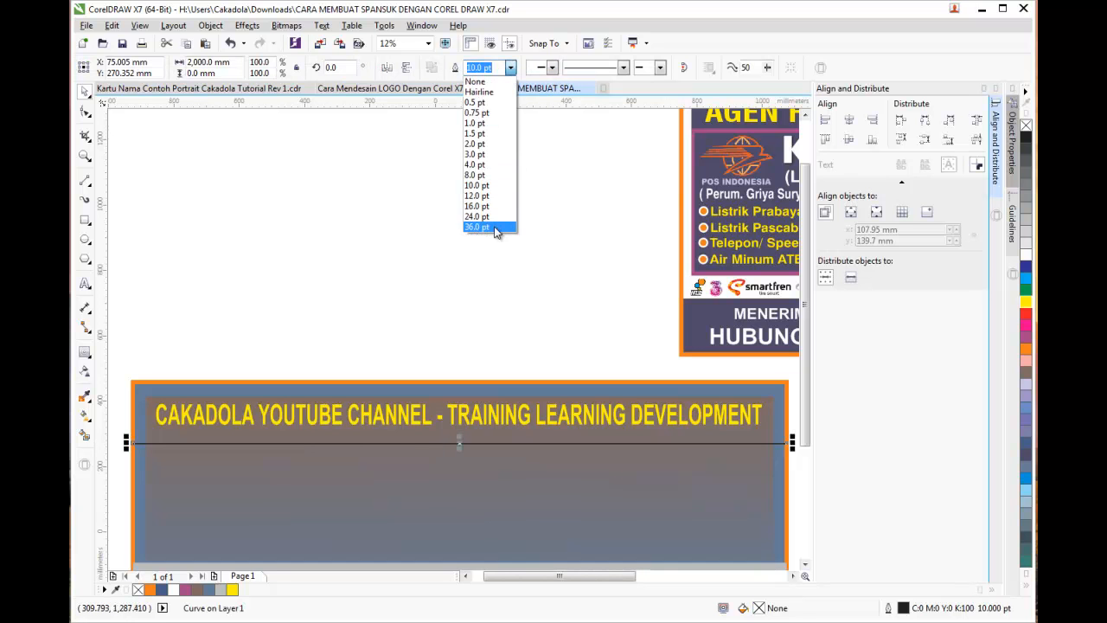
pyautogui.click(498, 226)
pyautogui.click(383, 288)
# Move the thick line up so it sits directly beneath the headline
pyautogui.scroll(-1, 449, 378)
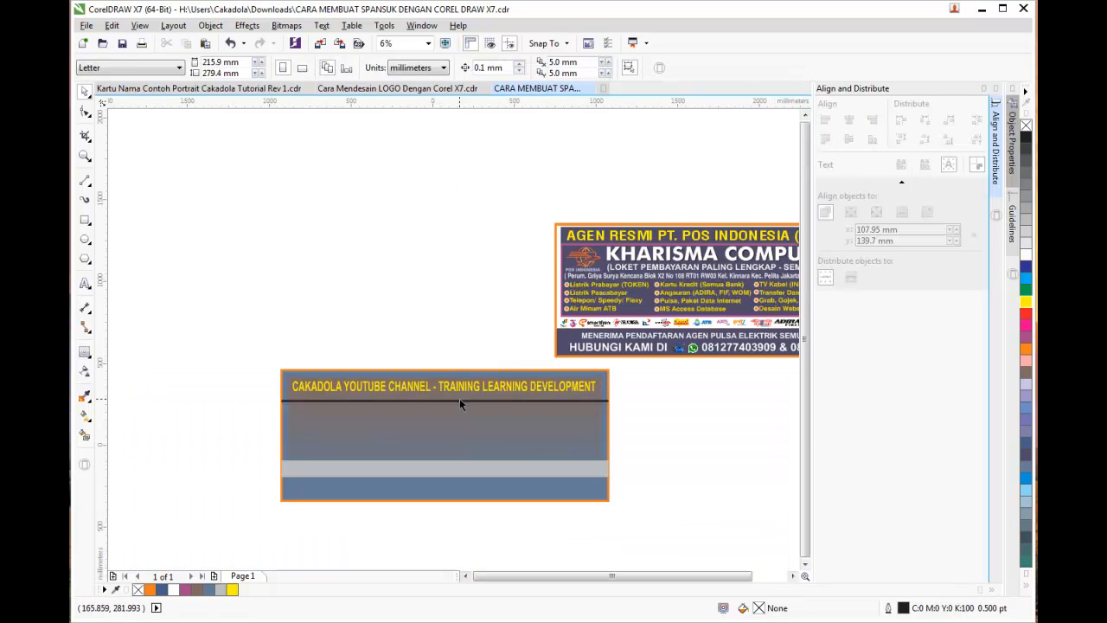
pyautogui.click(459, 401)
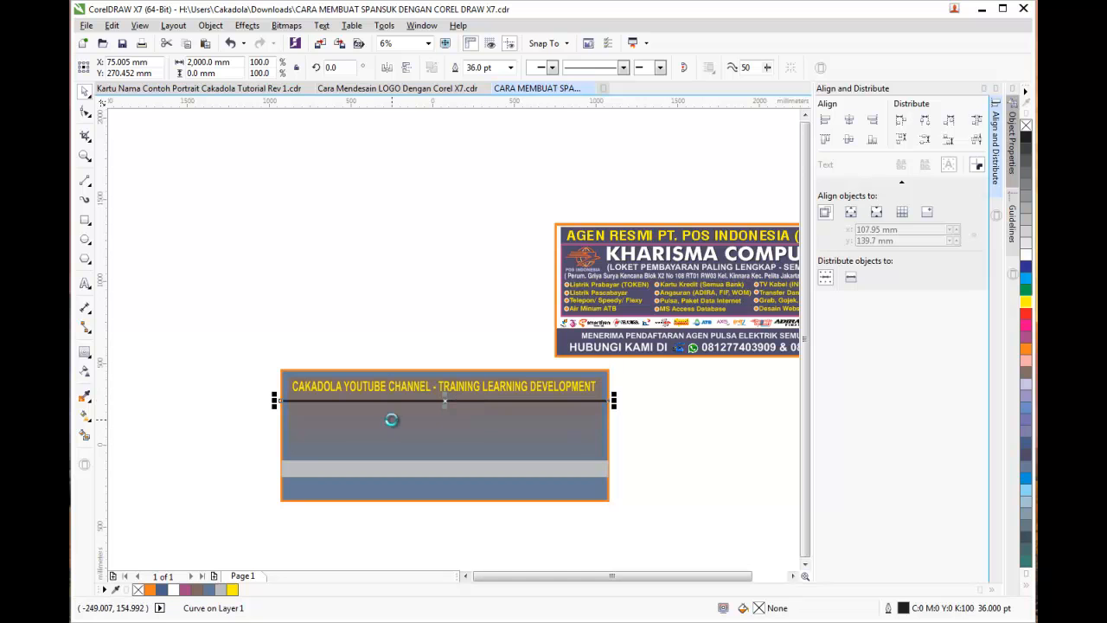
pyautogui.scroll(1, 499, 366)
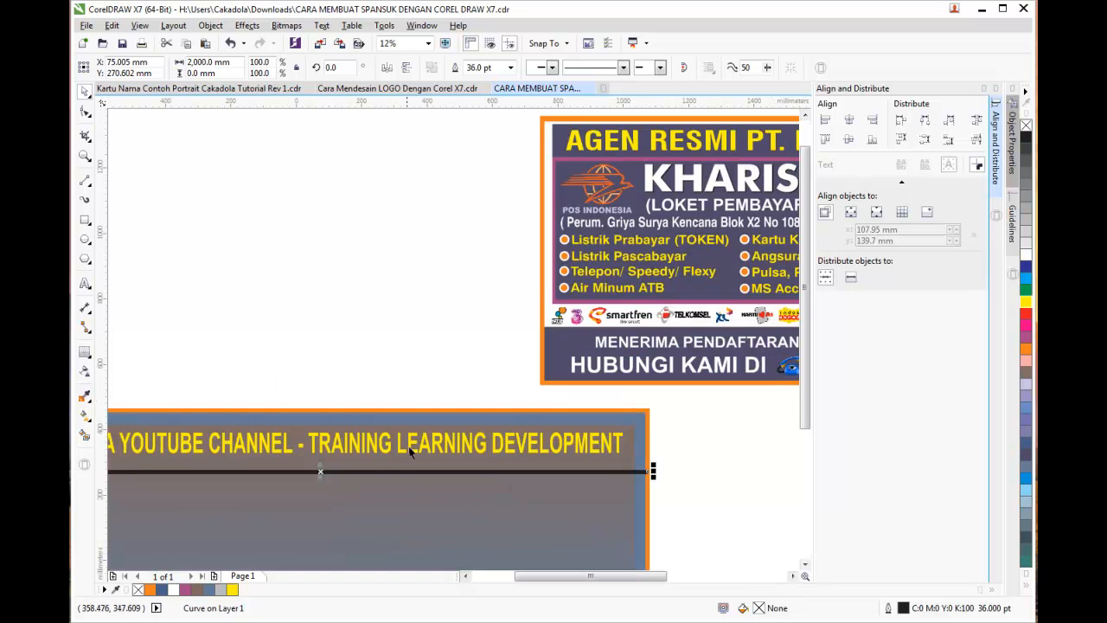
pyautogui.moveTo(386, 471); pyautogui.dragTo(389, 459)
pyautogui.click(393, 403)
pyautogui.scroll(-1, 393, 403)
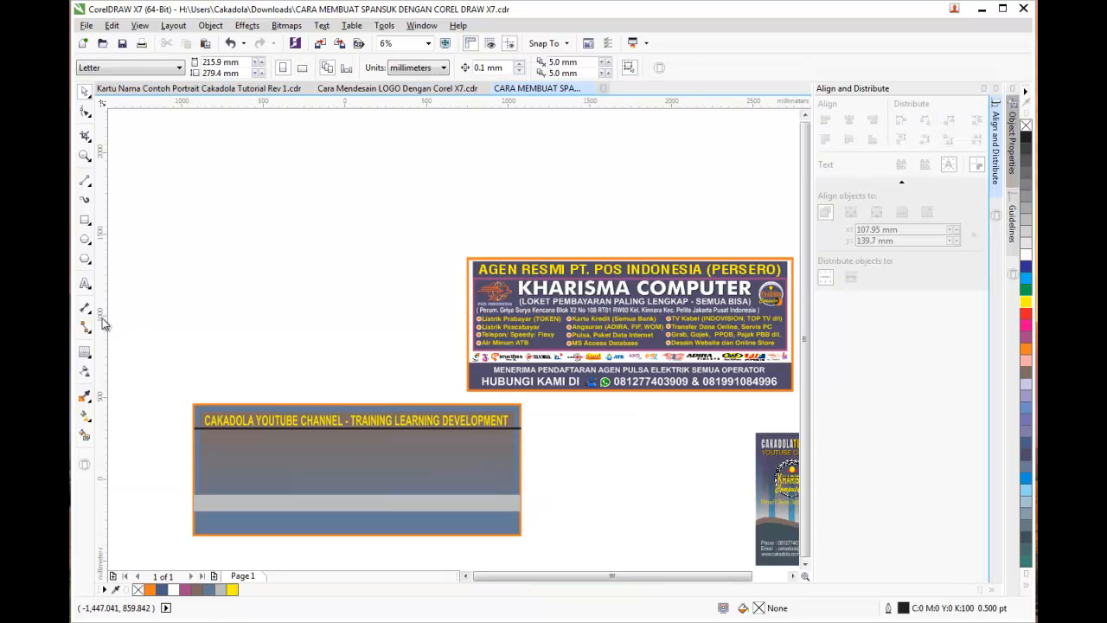
# Draw a rectangle panel inside the banner below the headline
pyautogui.click(84, 221)
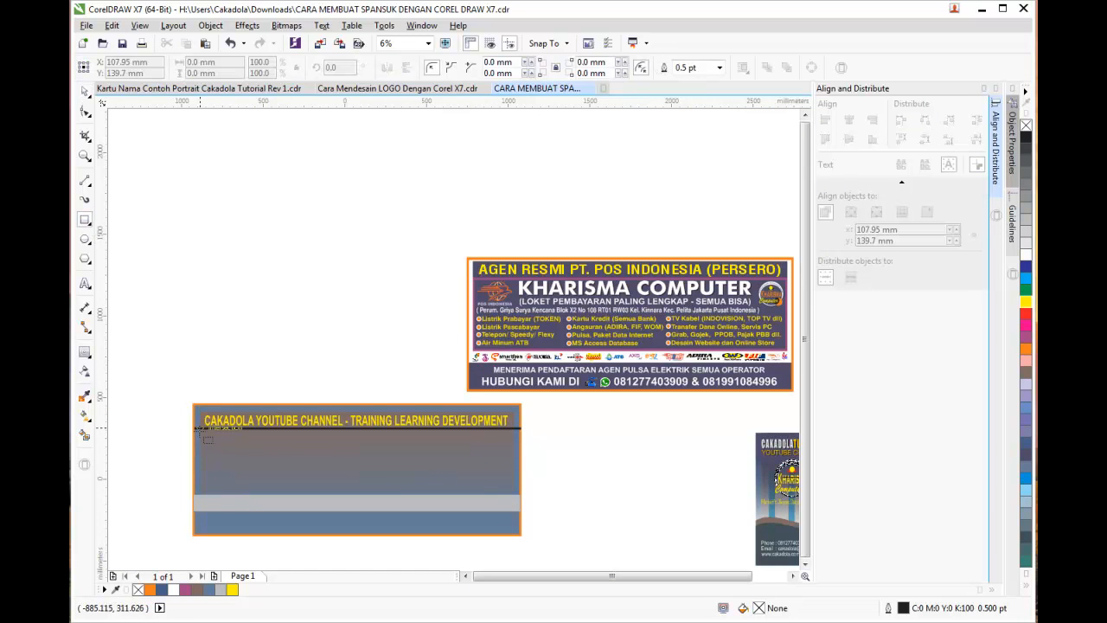
pyautogui.moveTo(201, 430); pyautogui.dragTo(517, 498)
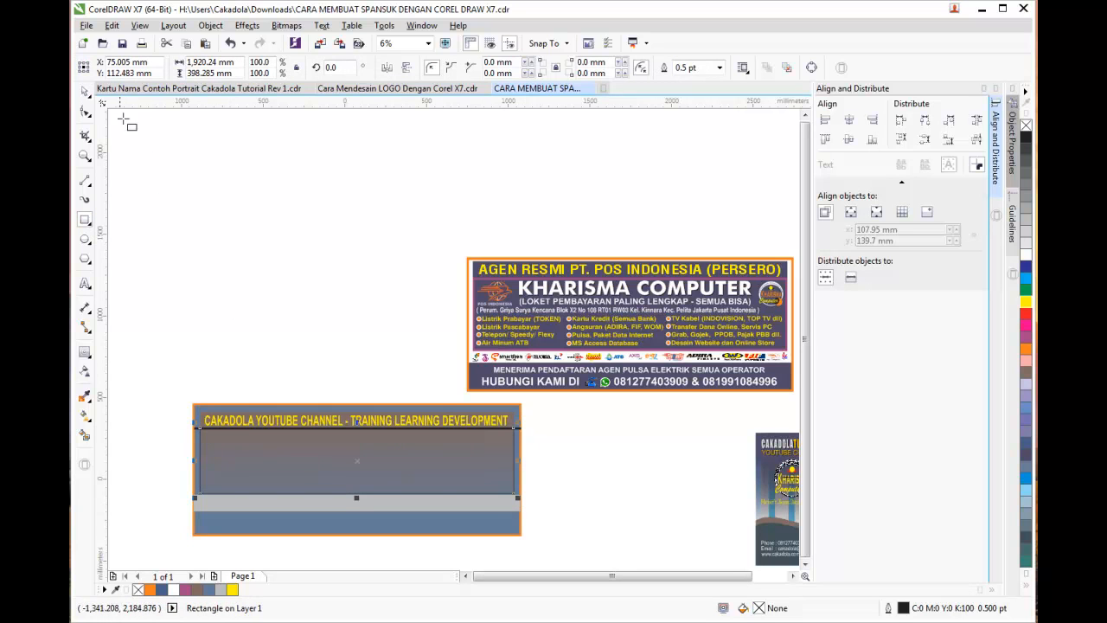
pyautogui.click(83, 92)
pyautogui.click(217, 191)
pyautogui.click(436, 453)
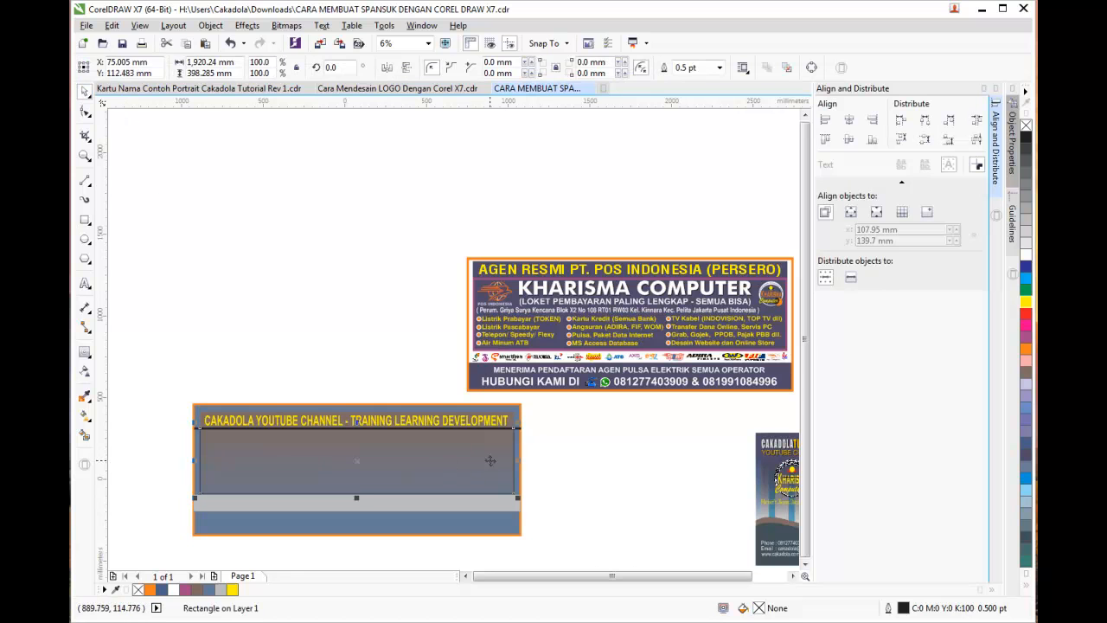
pyautogui.click(1025, 345)
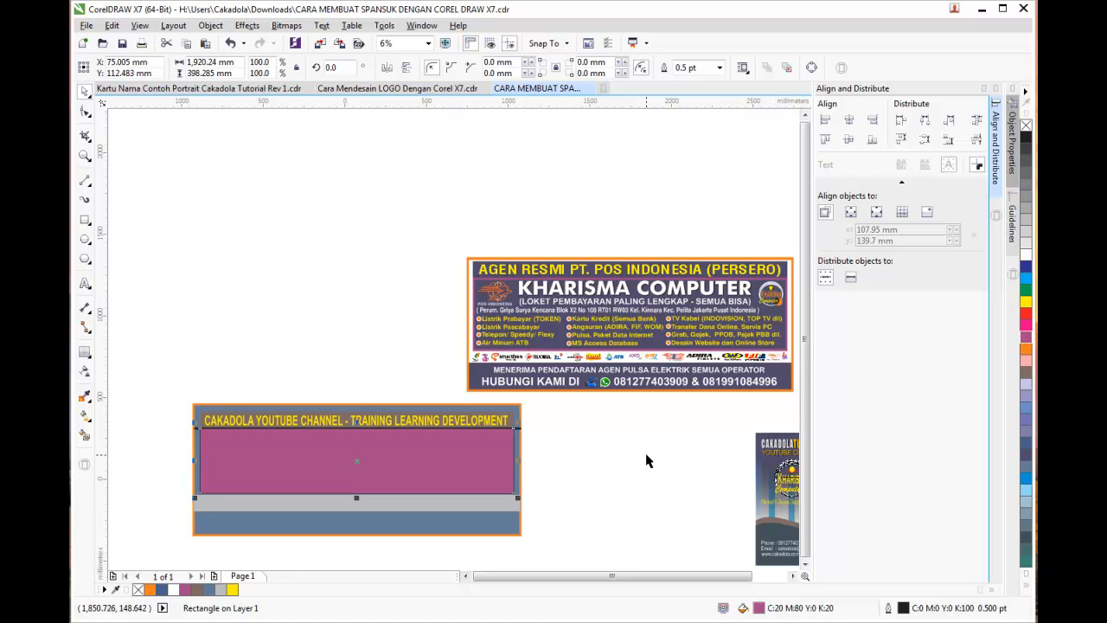
pyautogui.hotkey('ctrl', 'z')
# Give the rectangle a magenta outline 36 pt thick
pyautogui.doubleClick(904, 607)
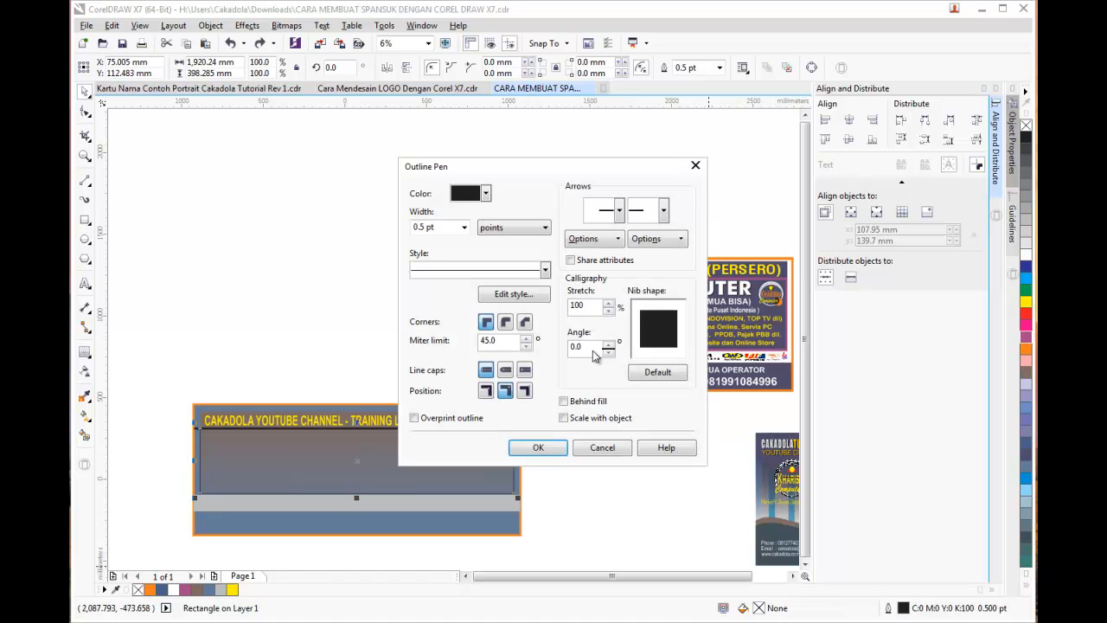
pyautogui.click(486, 194)
pyautogui.click(511, 232)
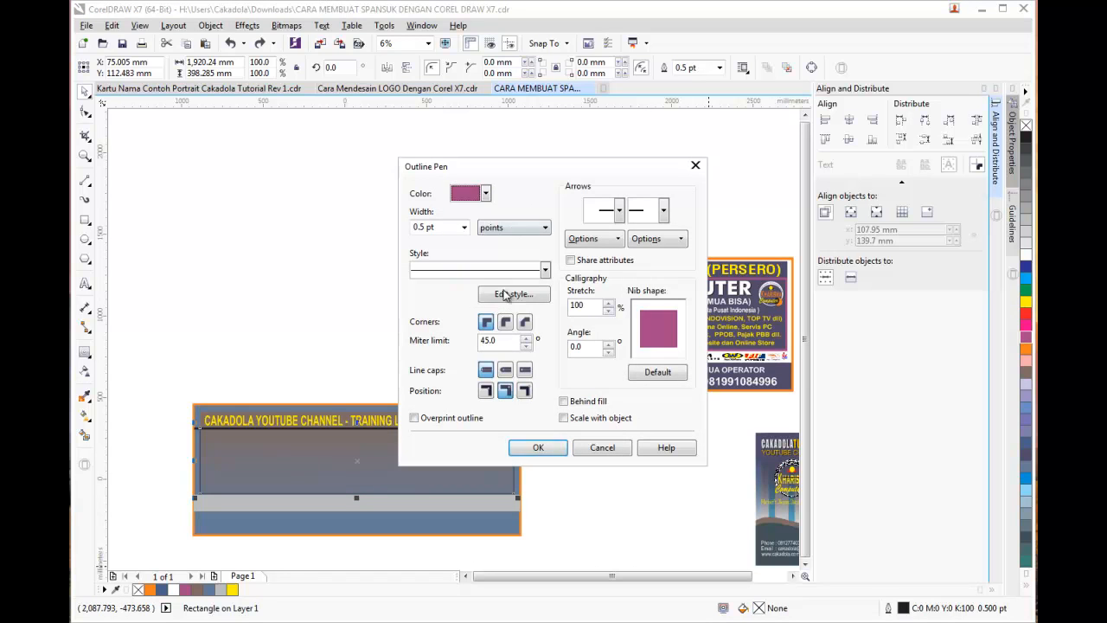
pyautogui.click(533, 448)
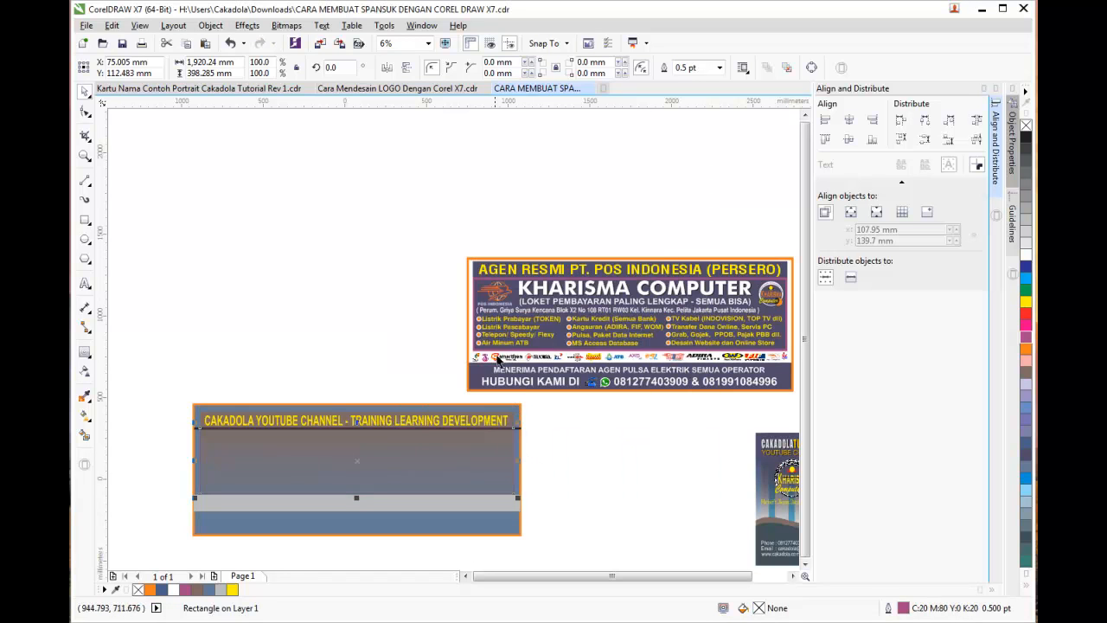
pyautogui.click(720, 69)
pyautogui.click(701, 232)
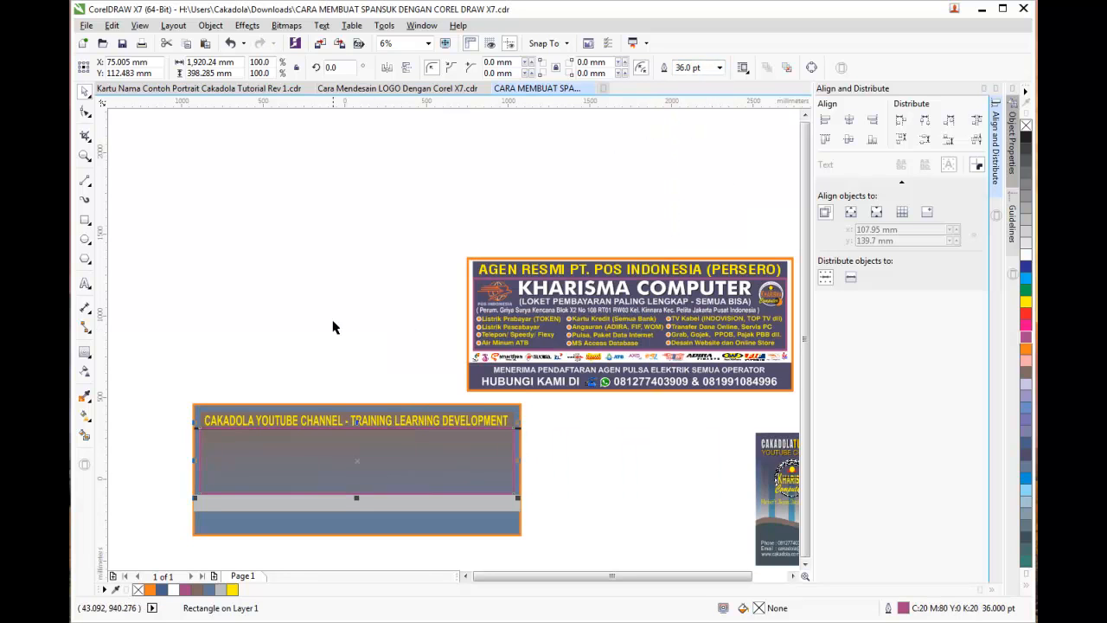
pyautogui.click(421, 336)
# Fill the panel dark blue-grey (C40 M40 Y0 K60)
pyautogui.click(467, 458)
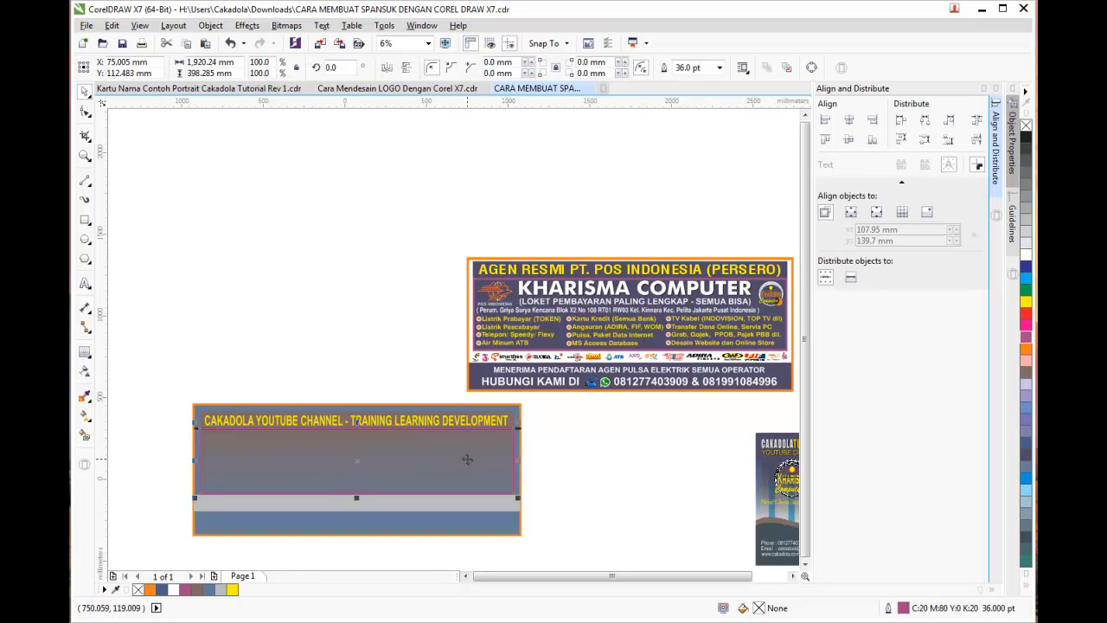
pyautogui.click(1026, 339)
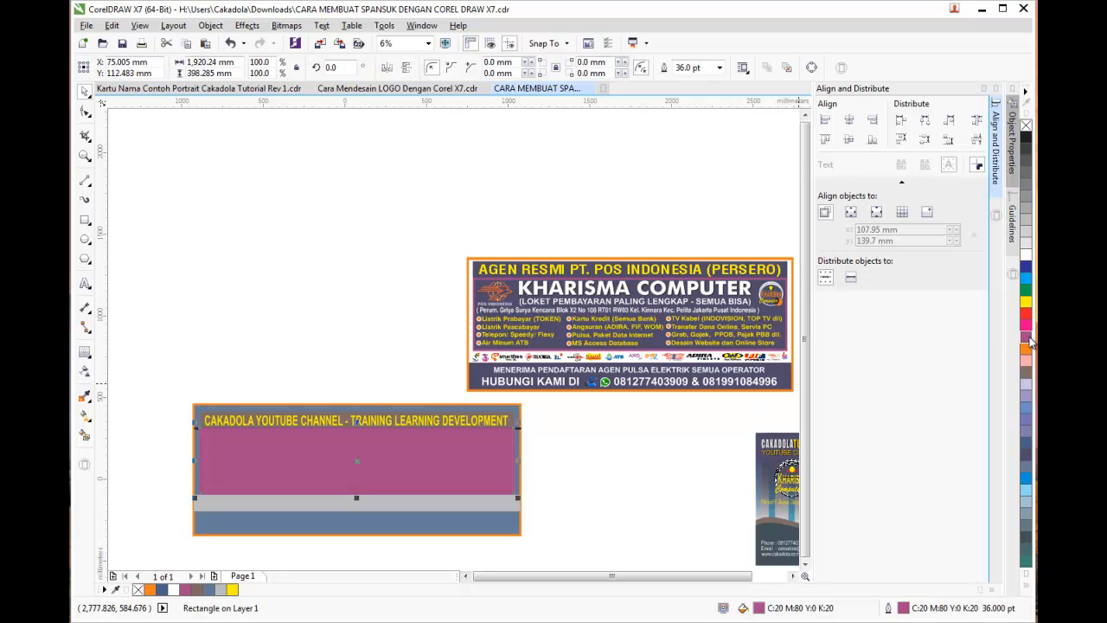
pyautogui.click(1027, 454)
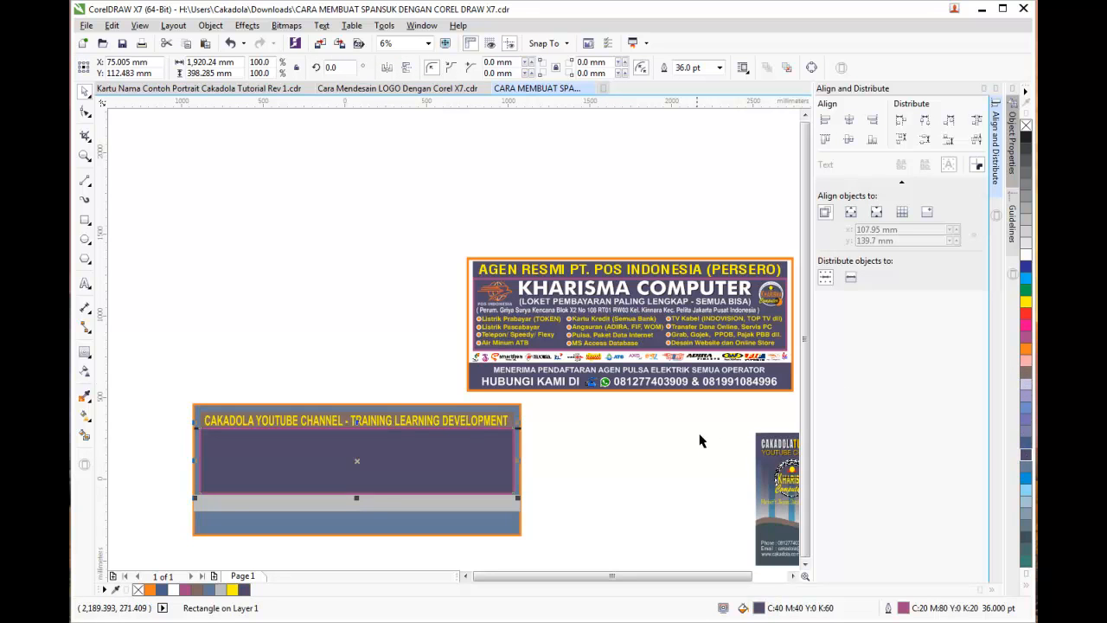
pyautogui.click(677, 439)
# Marquee-select the lower banner and drag it up beside the Kharisma banner
pyautogui.scroll(1, 337, 454)
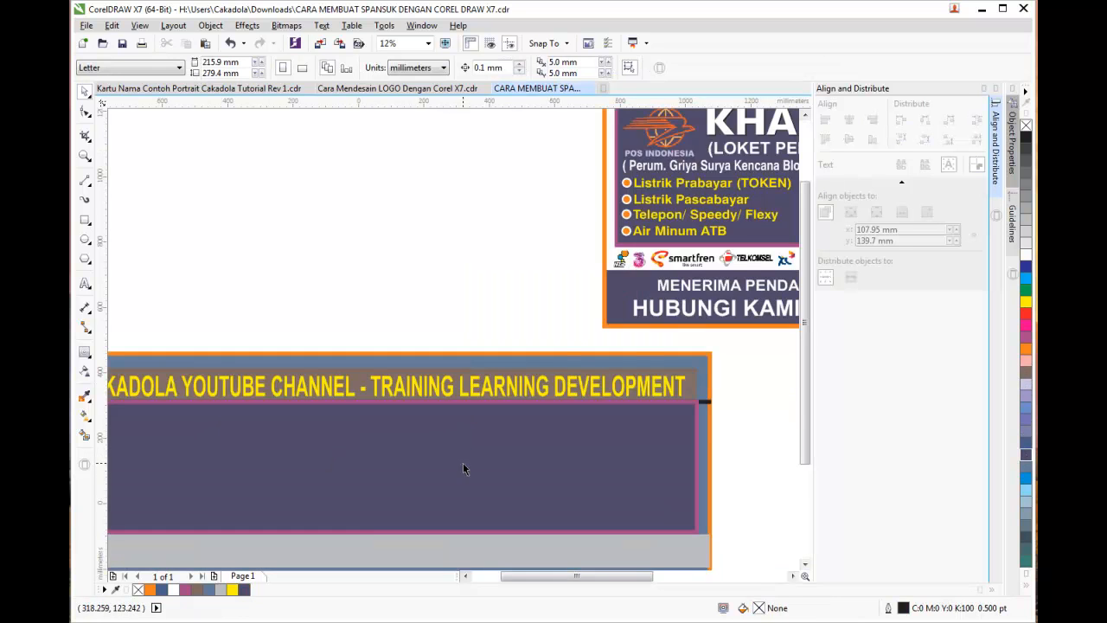
pyautogui.scroll(-1, 532, 469)
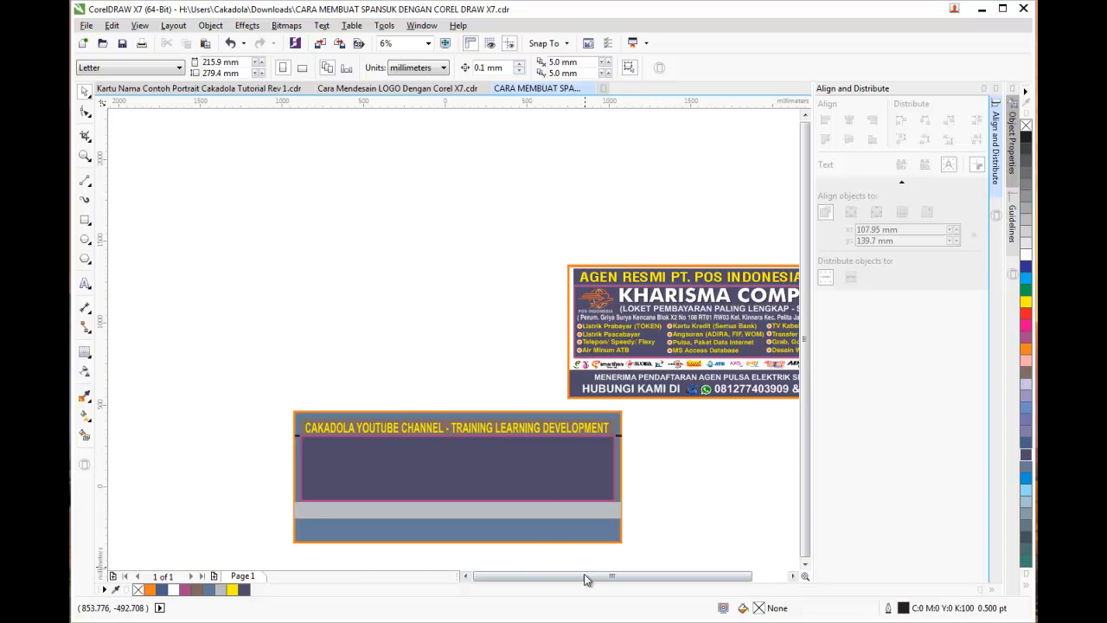
pyautogui.moveTo(276, 396); pyautogui.dragTo(657, 560)
pyautogui.moveTo(537, 432); pyautogui.dragTo(471, 287)
pyautogui.moveTo(654, 578); pyautogui.dragTo(677, 585)
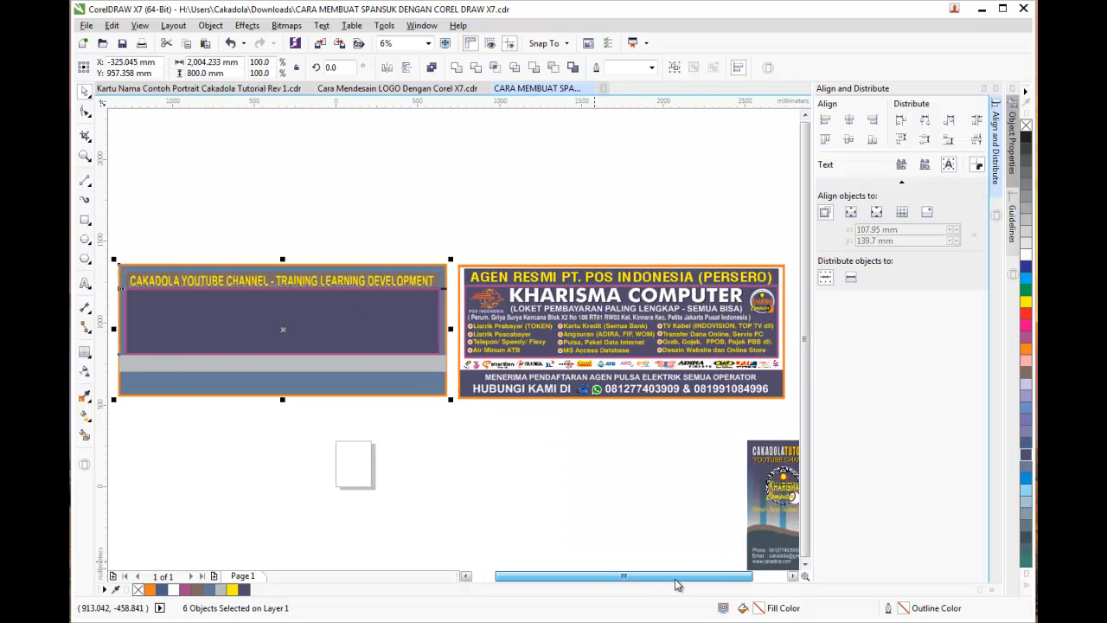
pyautogui.click(495, 518)
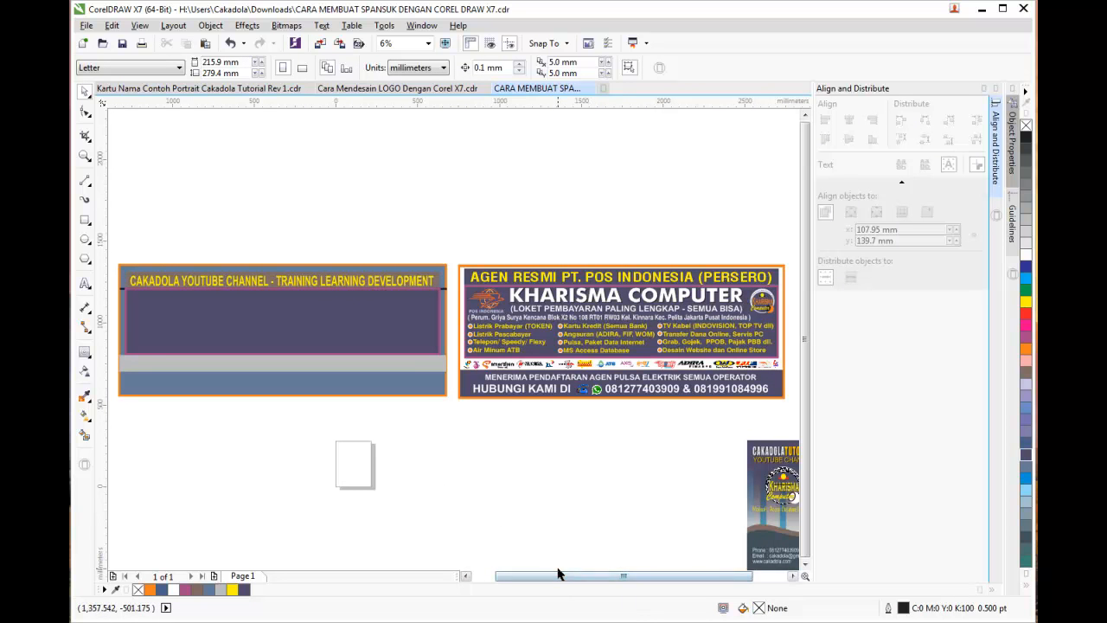
# Select the logo strip on the Kharisma banner
pyautogui.scroll(-3, 558, 573)
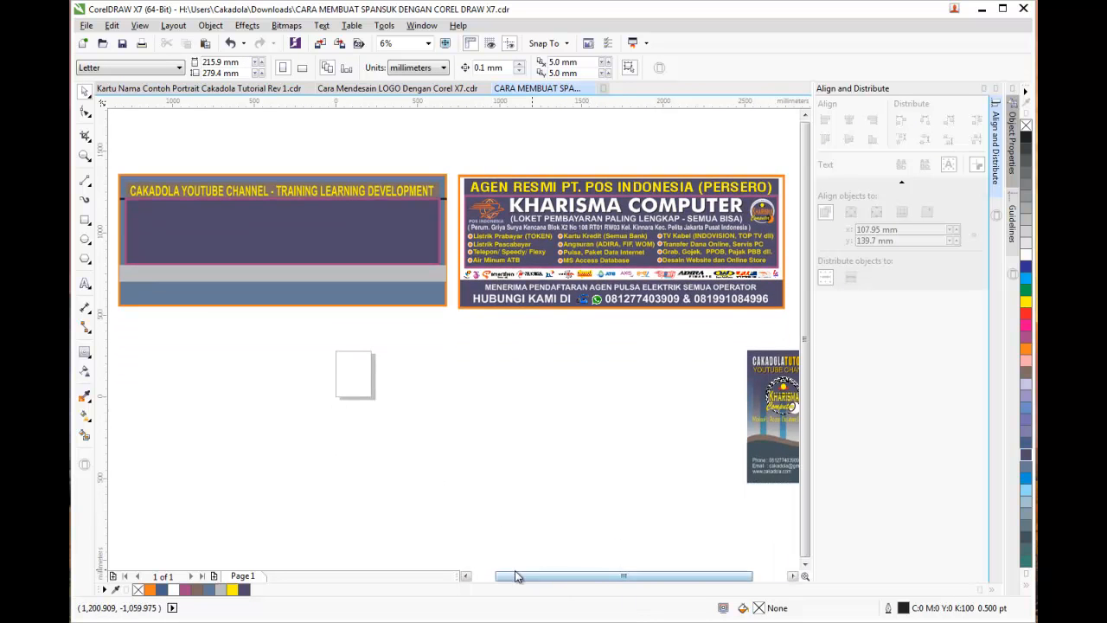
pyautogui.click(465, 575)
pyautogui.moveTo(719, 577); pyautogui.dragTo(722, 578)
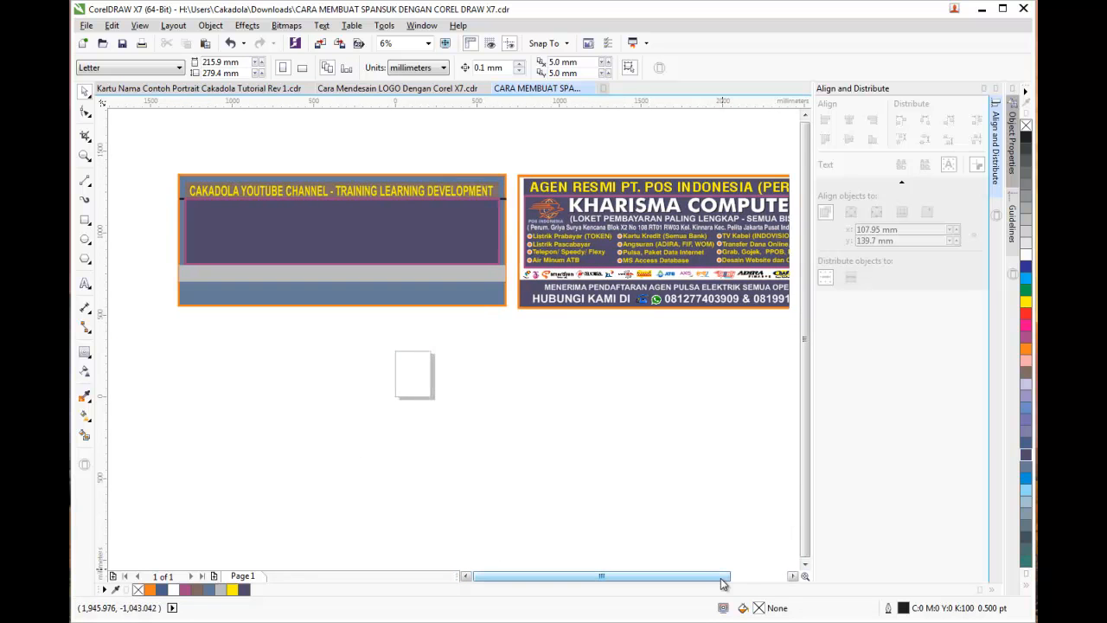
pyautogui.scroll(3, 807, 124)
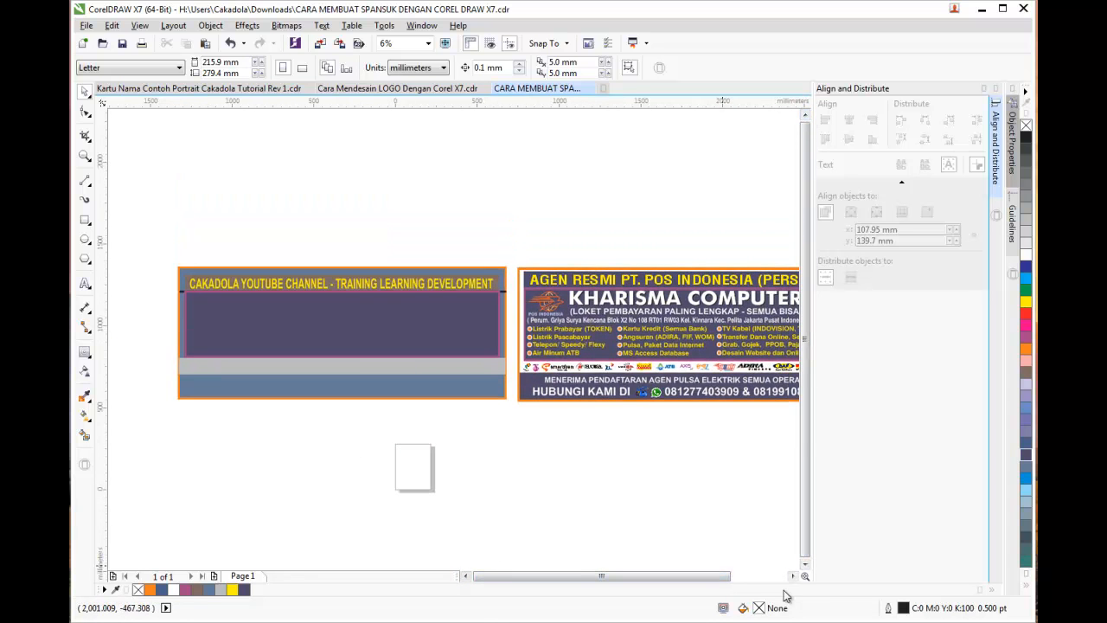
pyautogui.click(792, 576)
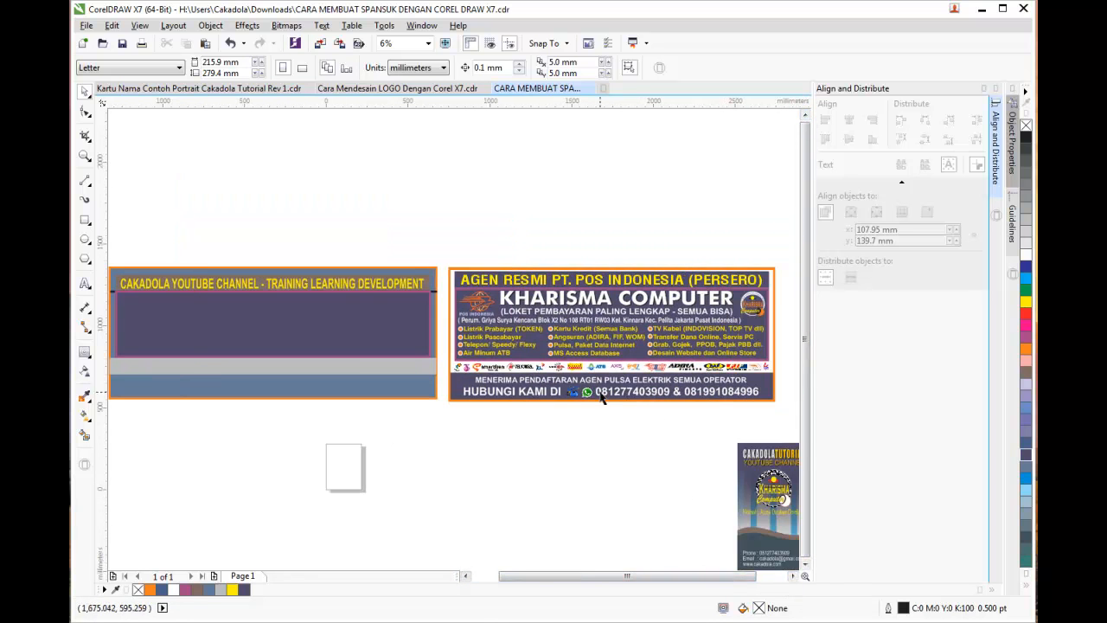
pyautogui.click(476, 370)
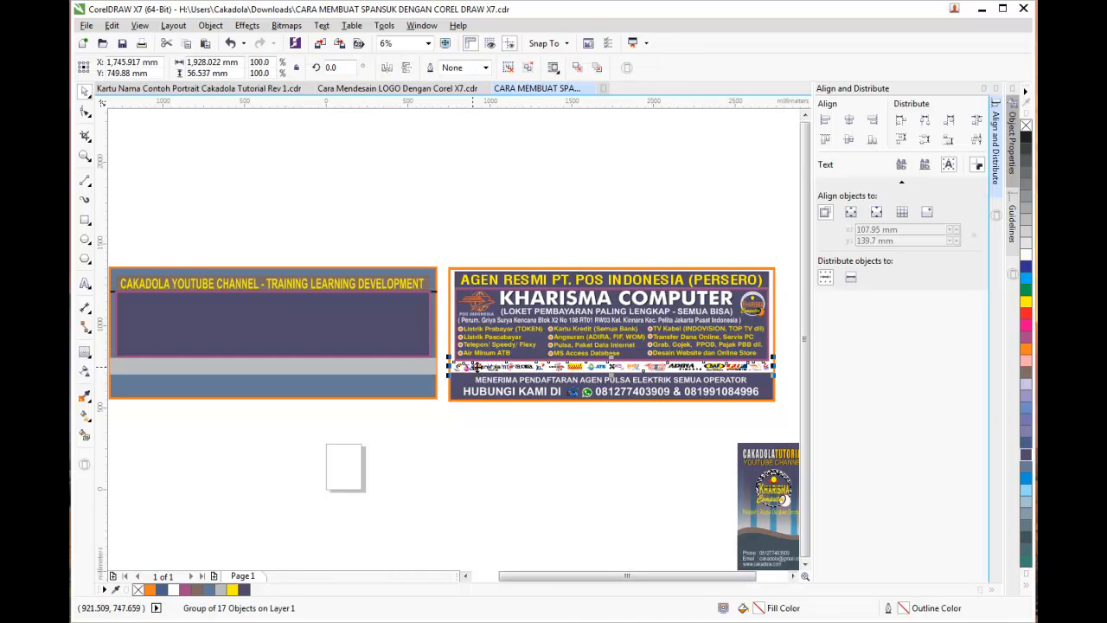
pyautogui.moveTo(536, 577); pyautogui.dragTo(519, 580)
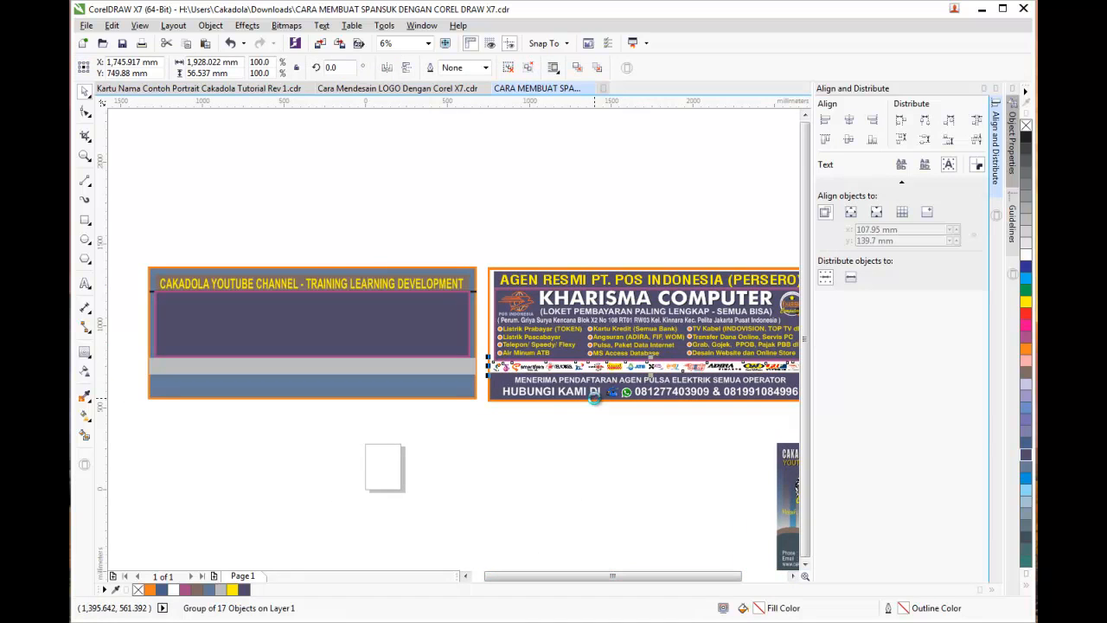
pyautogui.moveTo(603, 365); pyautogui.dragTo(267, 365)
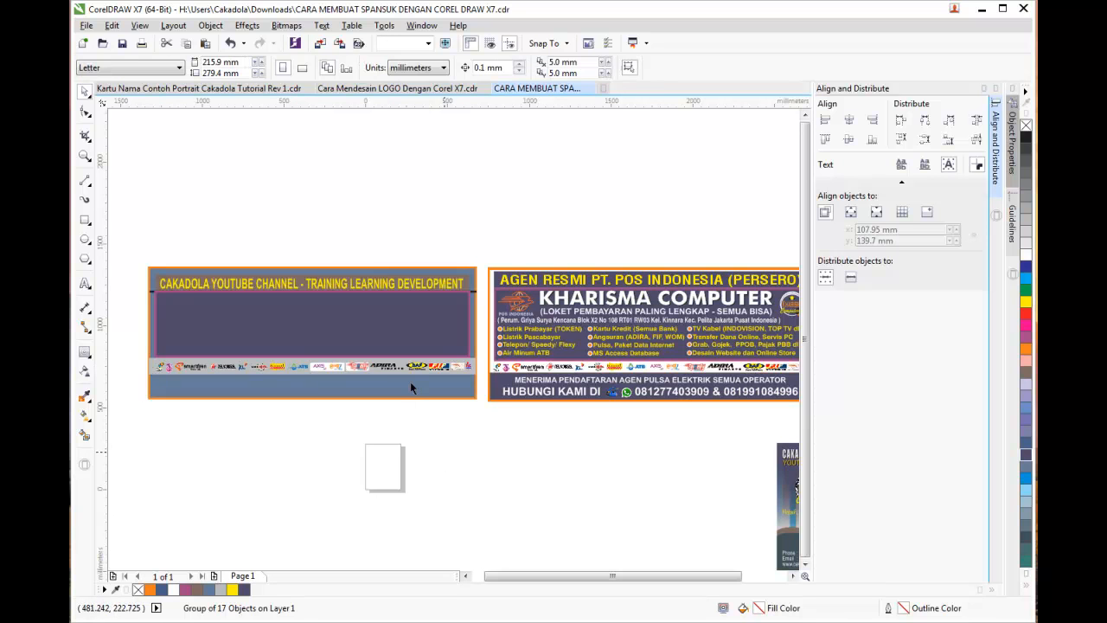
pyautogui.click(462, 408)
pyautogui.scroll(1, 350, 410)
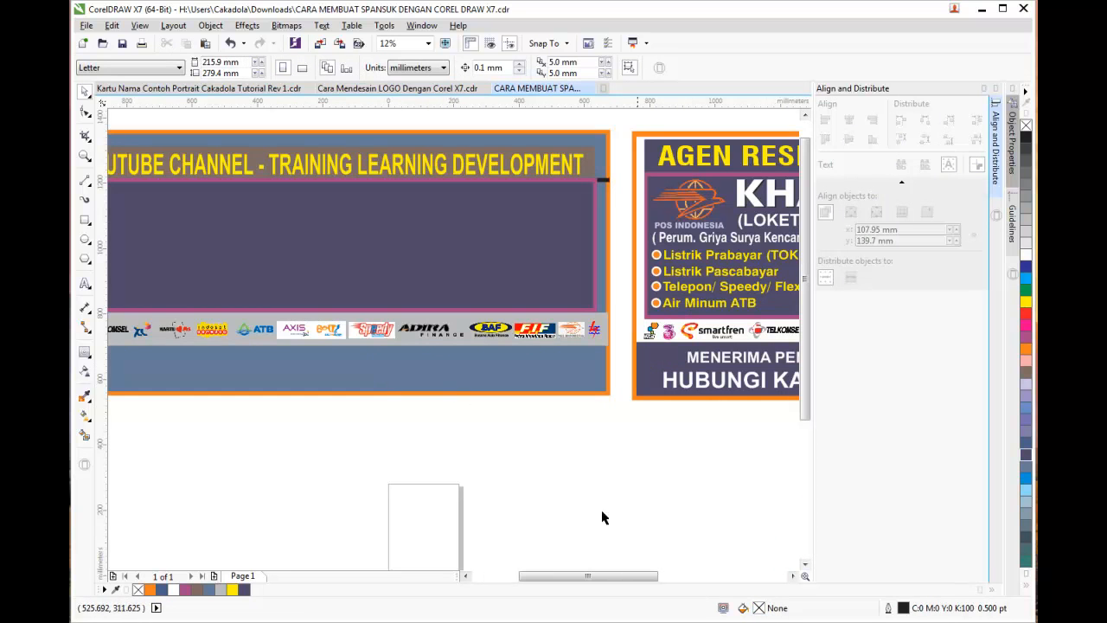
pyautogui.moveTo(620, 583); pyautogui.dragTo(588, 584)
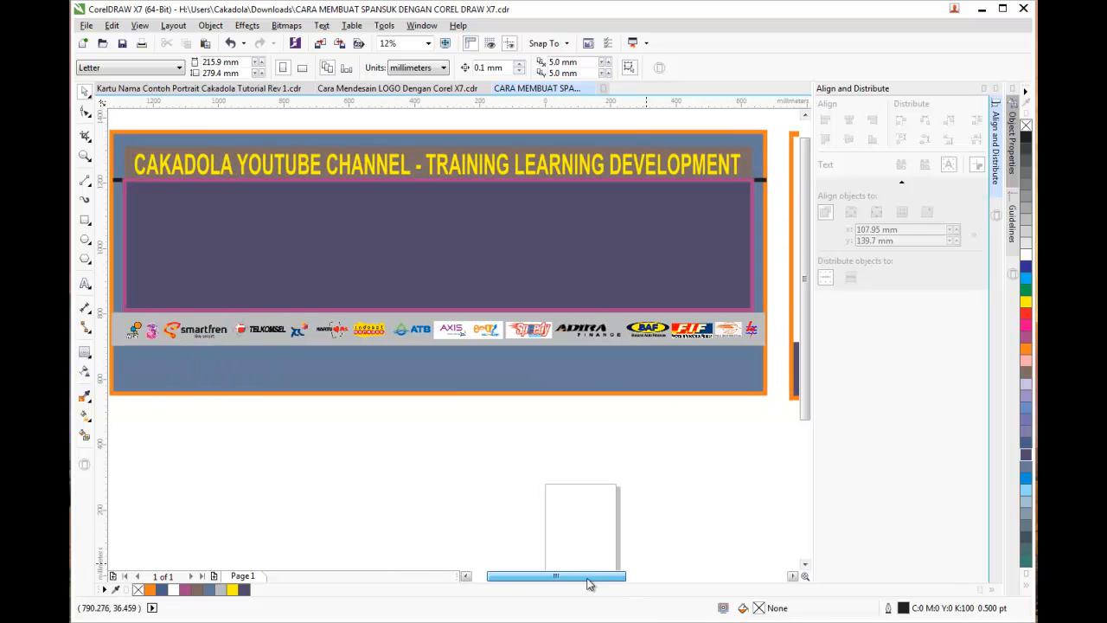
pyautogui.click(424, 337)
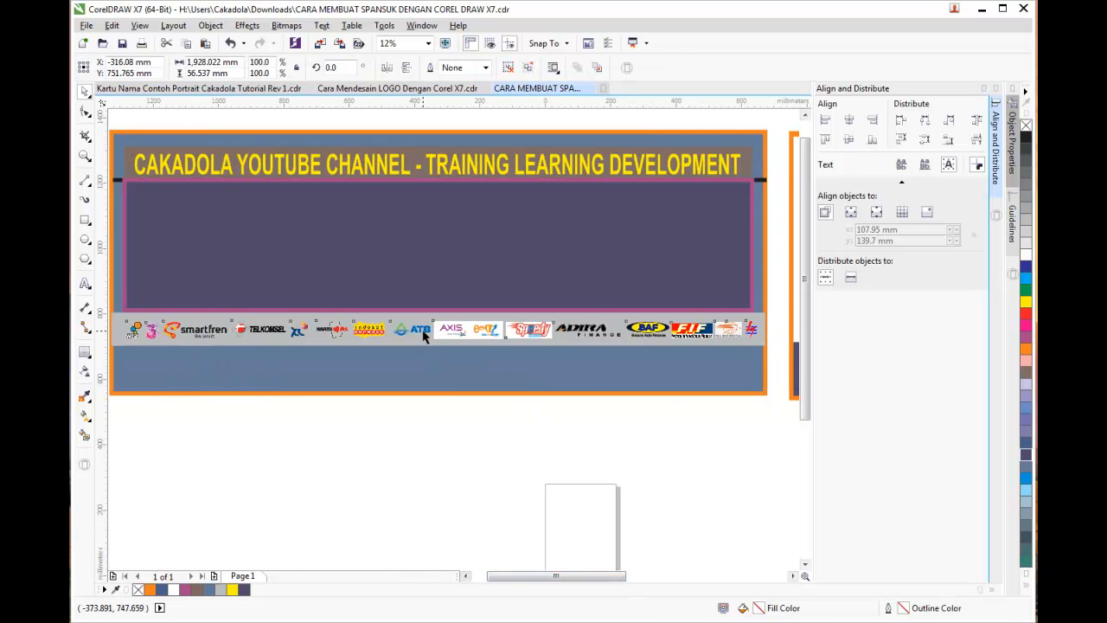
pyautogui.moveTo(424, 336); pyautogui.dragTo(414, 330)
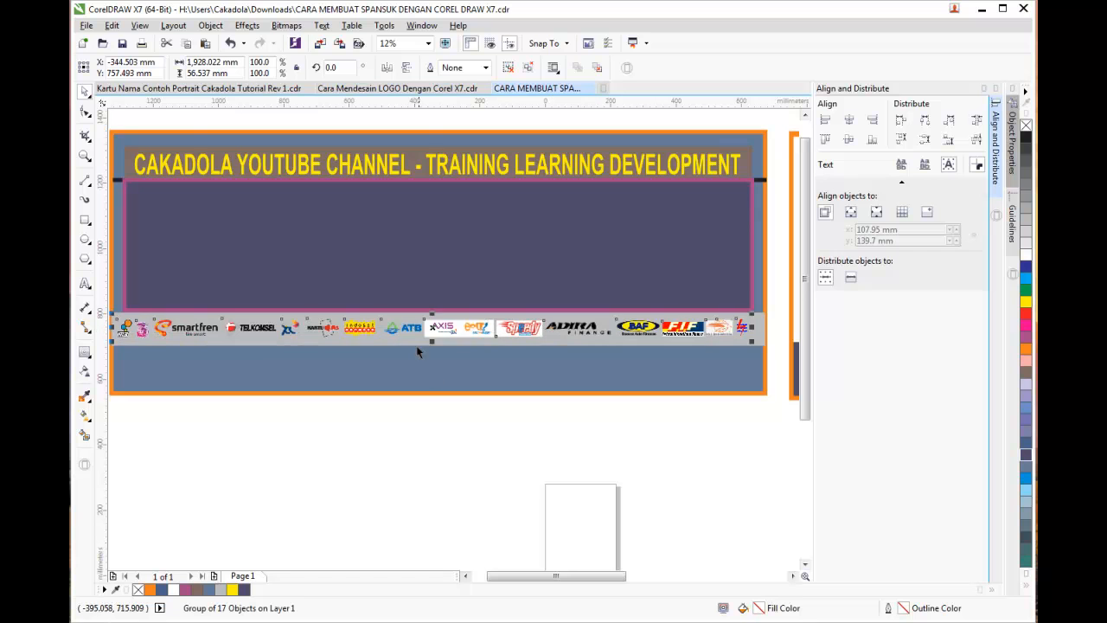
pyautogui.click(410, 440)
pyautogui.scroll(-2, 411, 443)
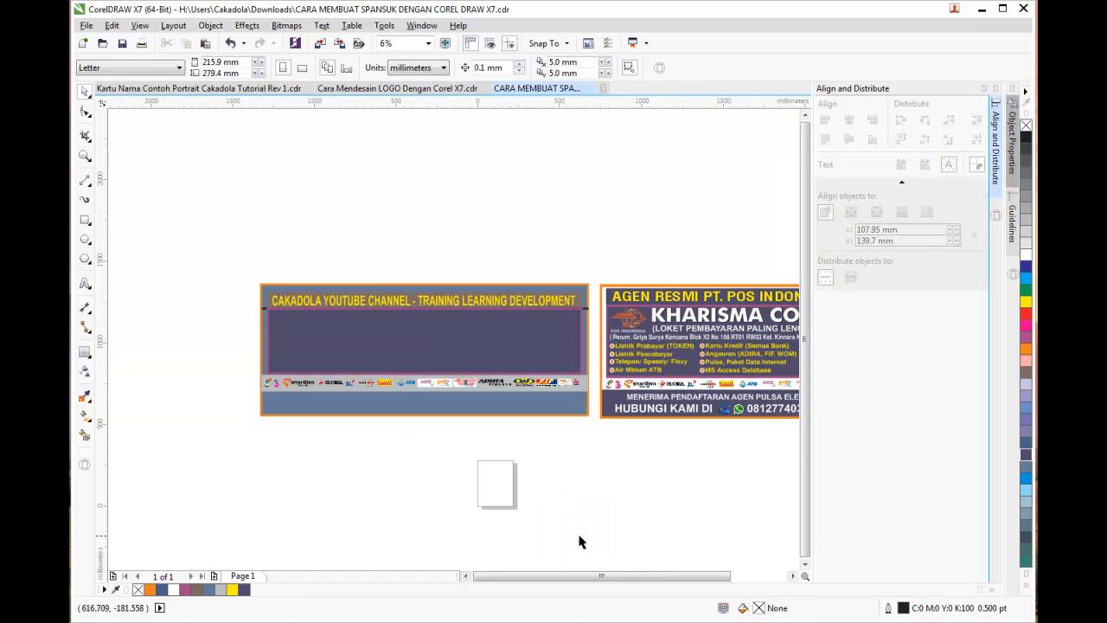
pyautogui.moveTo(654, 579); pyautogui.dragTo(669, 582)
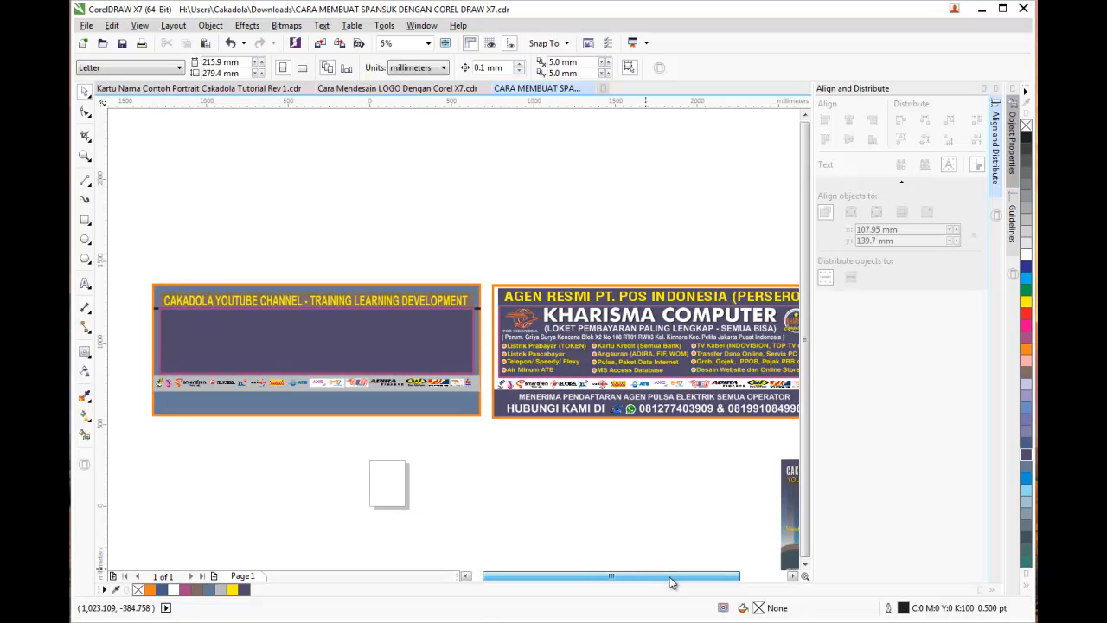
pyautogui.moveTo(671, 582); pyautogui.dragTo(643, 576)
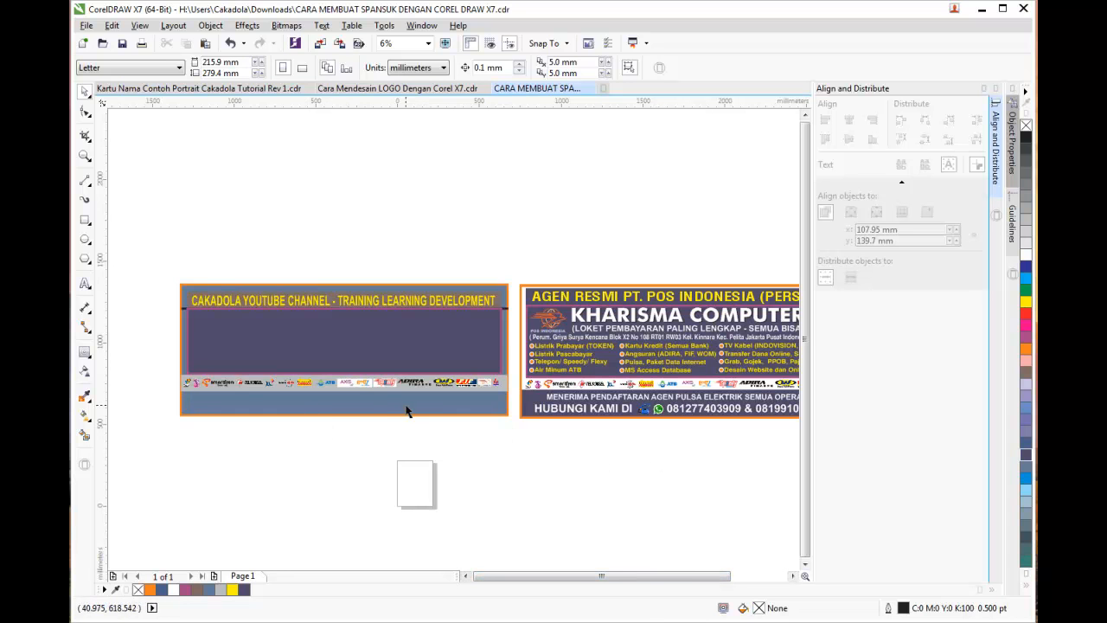
pyautogui.scroll(1, 222, 358)
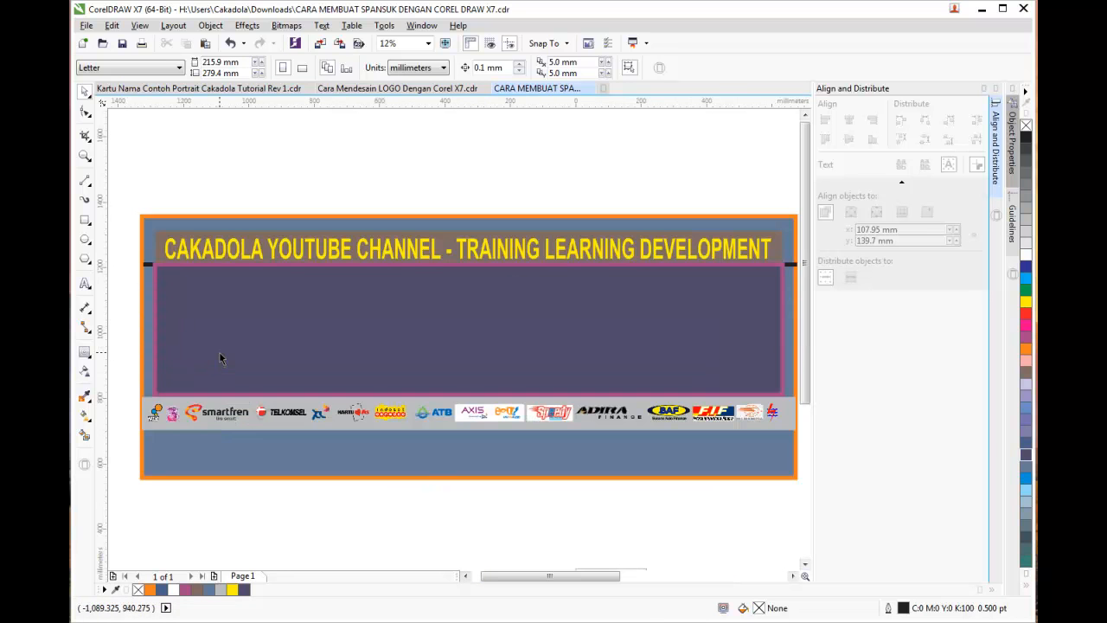
# Round the purple inner panel's corners with the Shape tool
pyautogui.scroll(1, 160, 243)
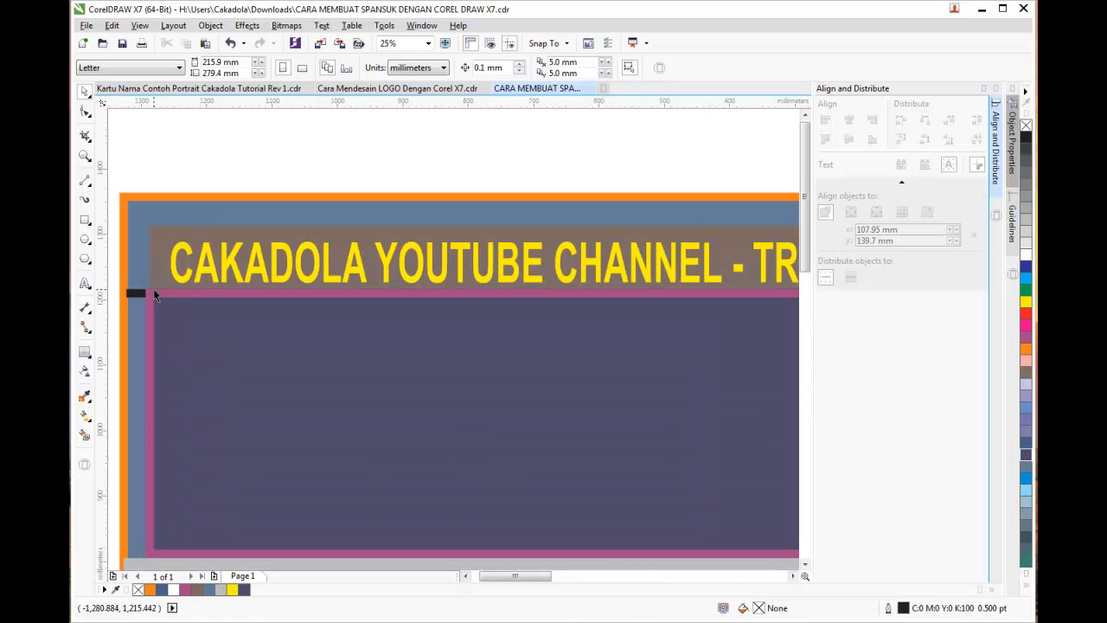
pyautogui.click(154, 293)
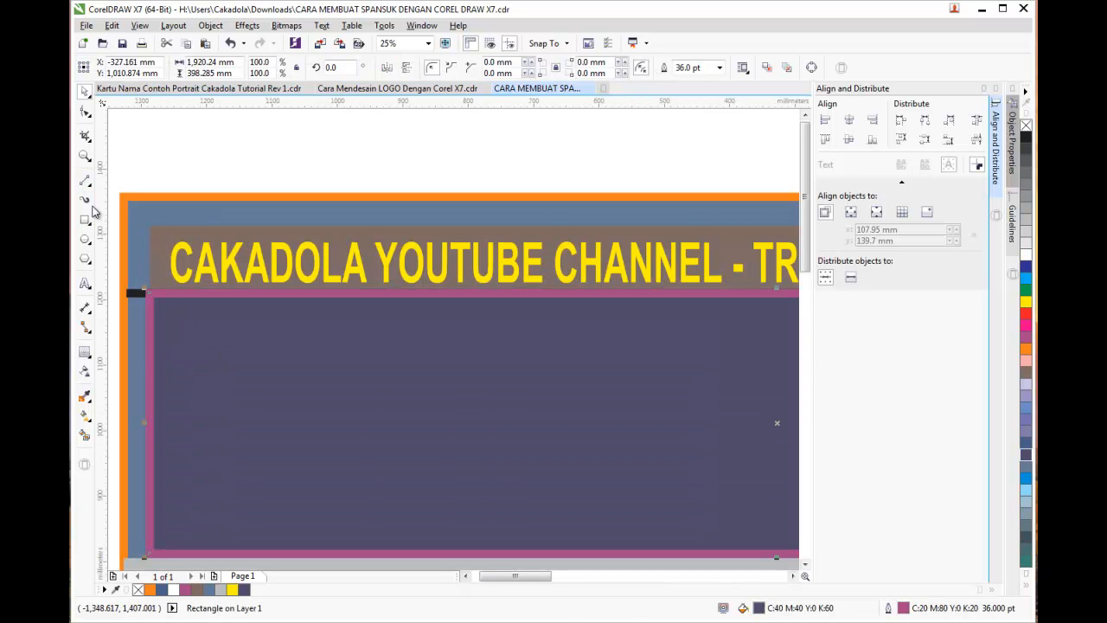
pyautogui.click(85, 112)
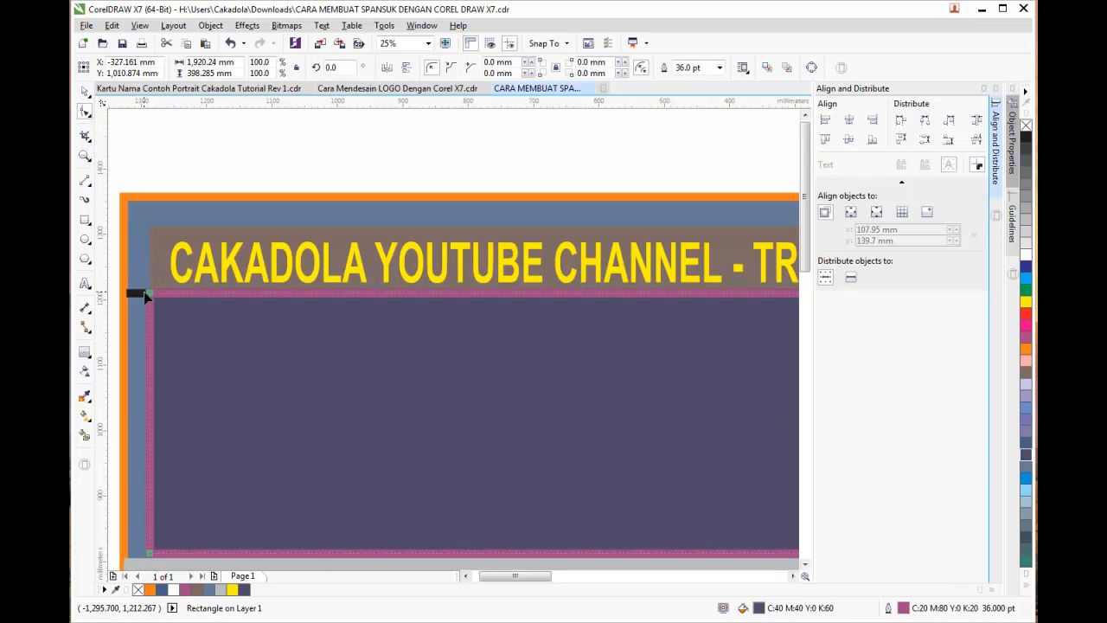
pyautogui.moveTo(150, 295); pyautogui.dragTo(195, 326)
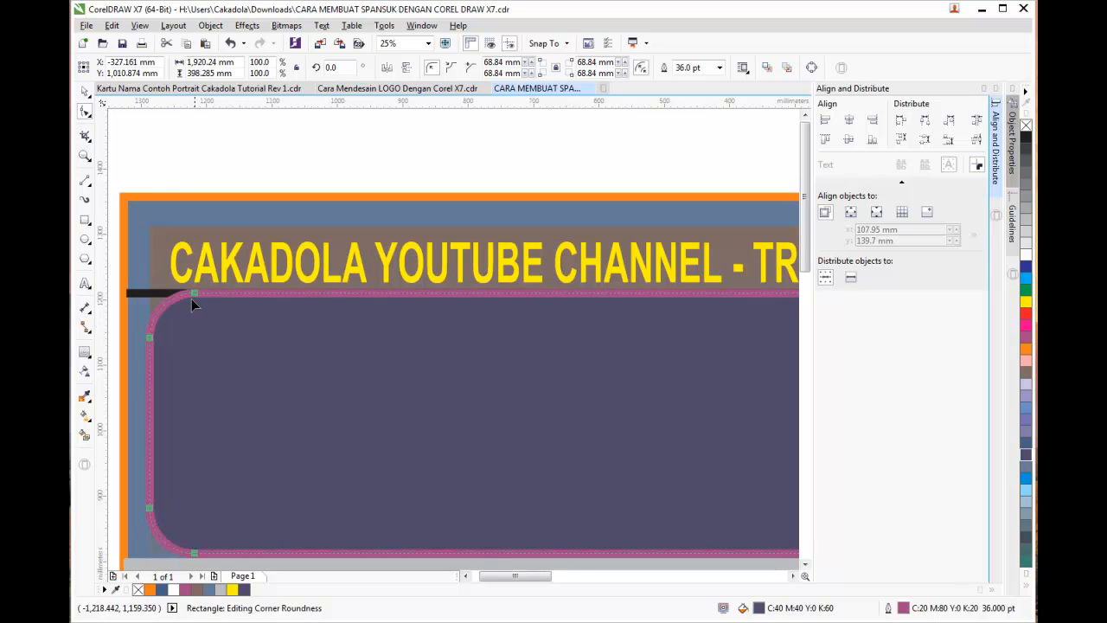
pyautogui.click(85, 92)
pyautogui.click(196, 176)
pyautogui.scroll(-1, 309, 299)
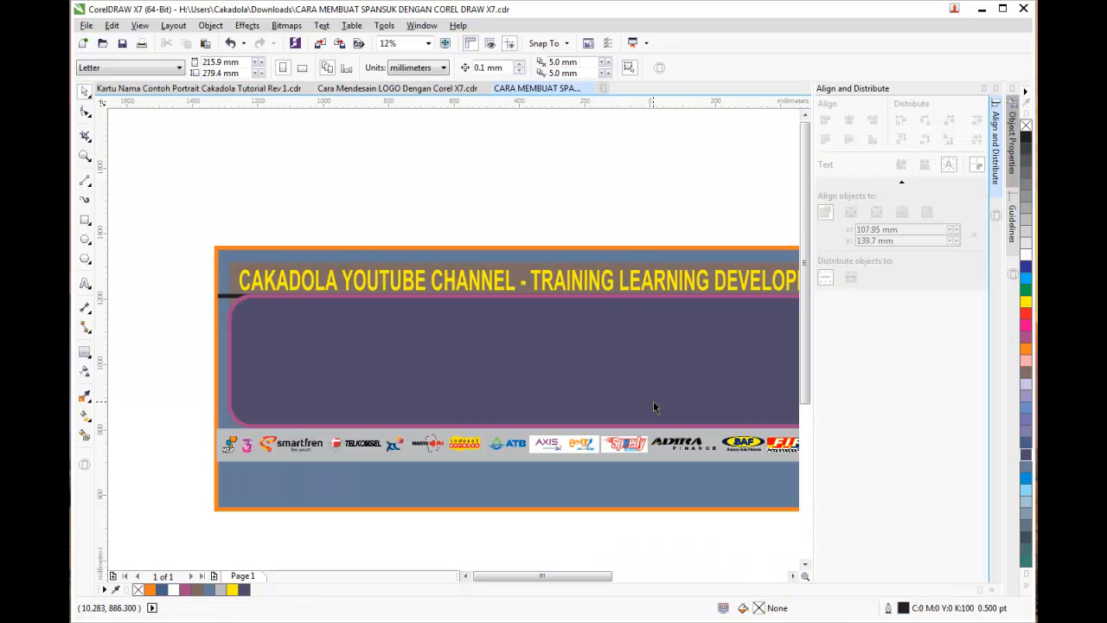
pyautogui.scroll(-1, 653, 400)
pyautogui.hscroll(3, 635, 579)
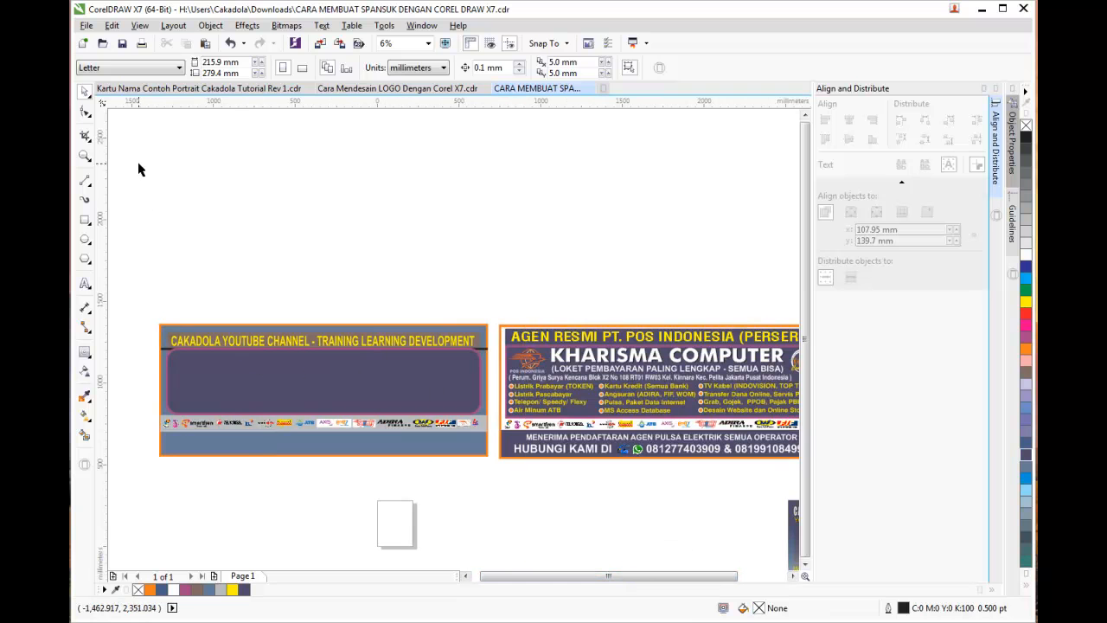
# Undo that rounding and re-round the corners more strongly using F10
pyautogui.hotkey('ctrl', 'z')
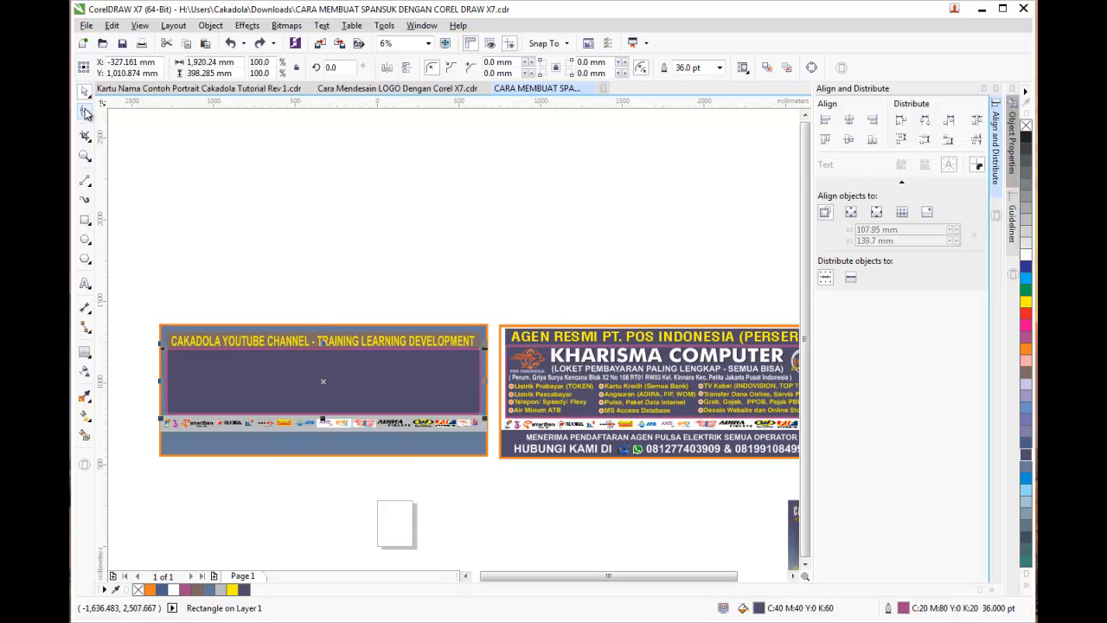
pyautogui.press('F10')
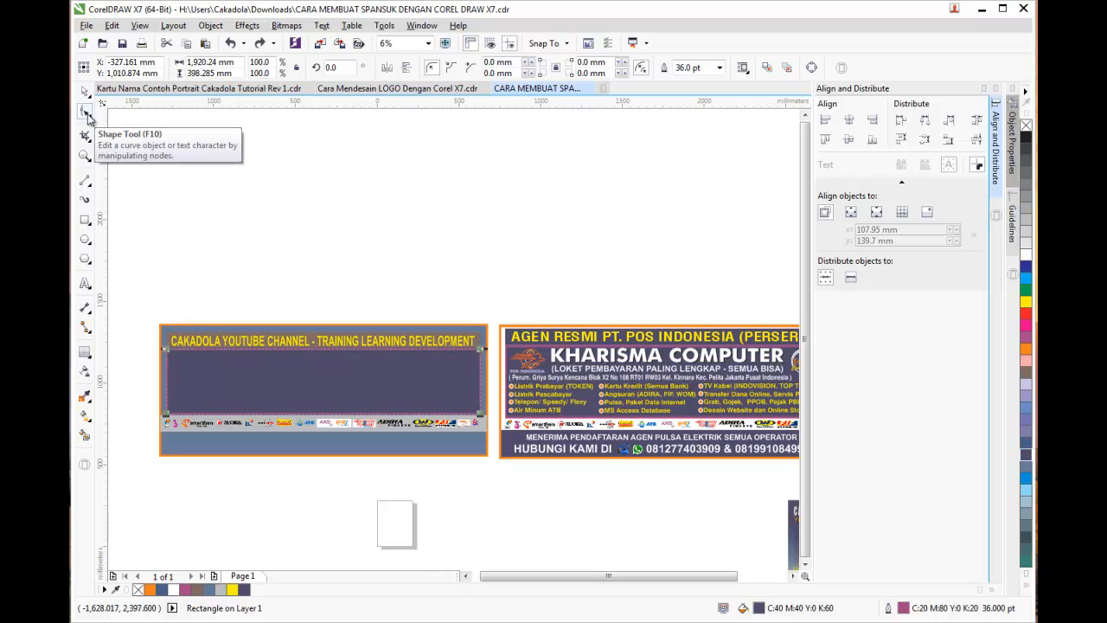
pyautogui.moveTo(167, 351); pyautogui.dragTo(183, 358)
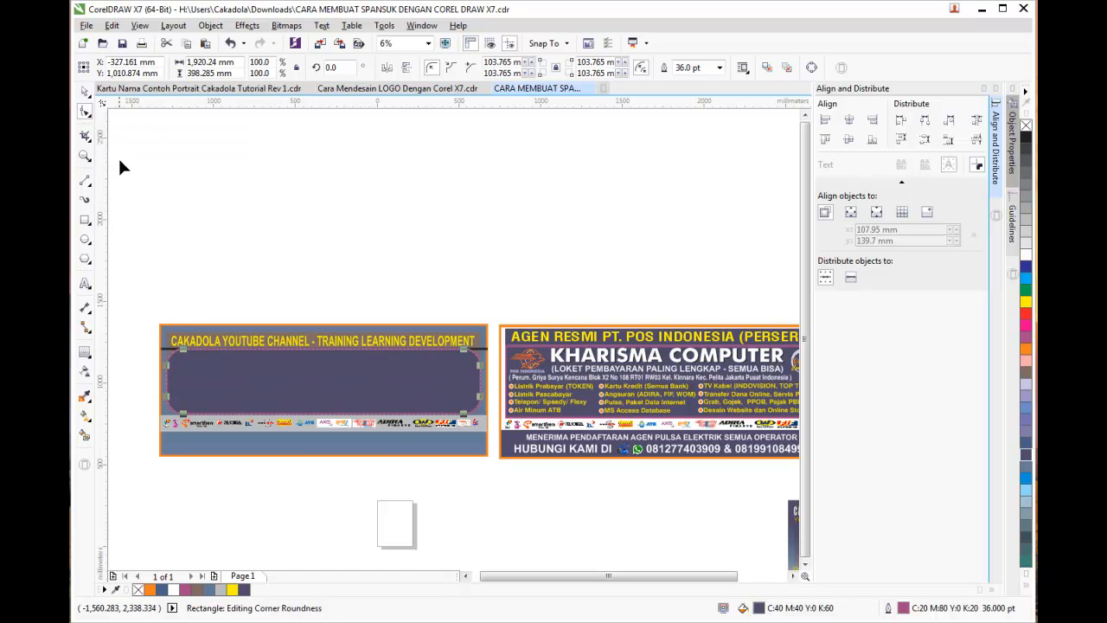
pyautogui.click(84, 91)
pyautogui.click(279, 208)
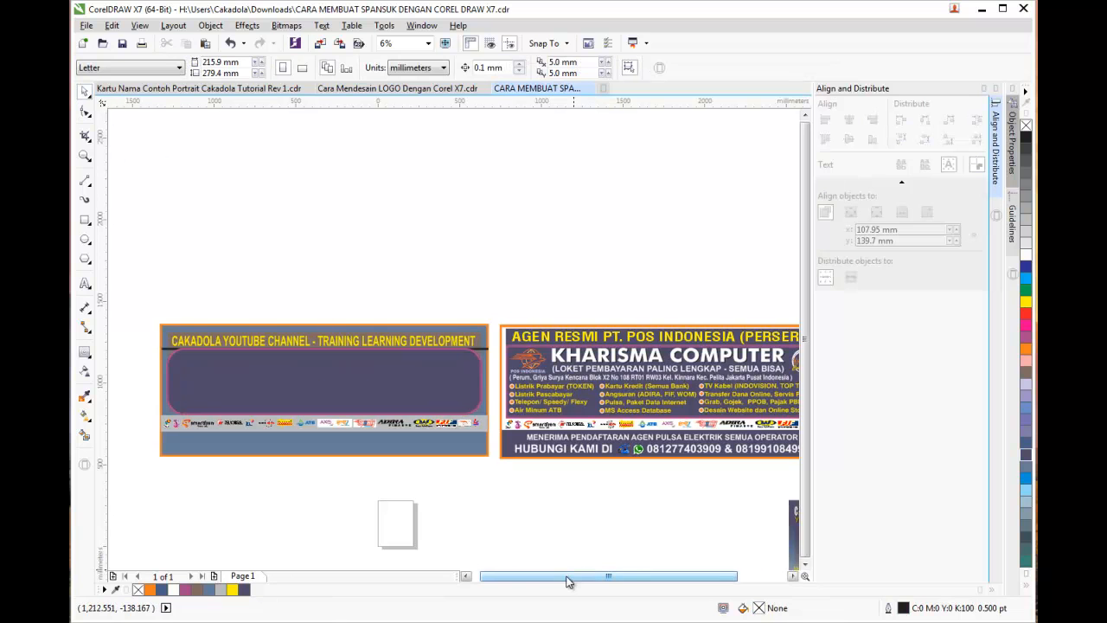
pyautogui.moveTo(576, 573); pyautogui.dragTo(569, 573)
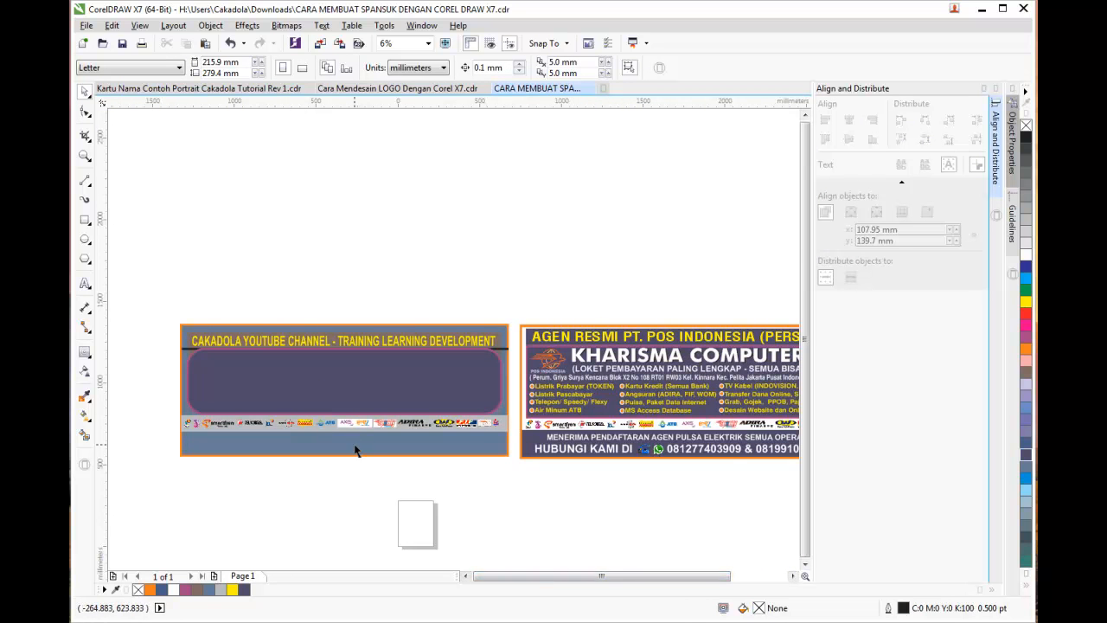
# Draw a small white circle at the panel's left and place two copies below it
pyautogui.scroll(2, 354, 450)
pyautogui.moveTo(526, 576); pyautogui.dragTo(489, 573)
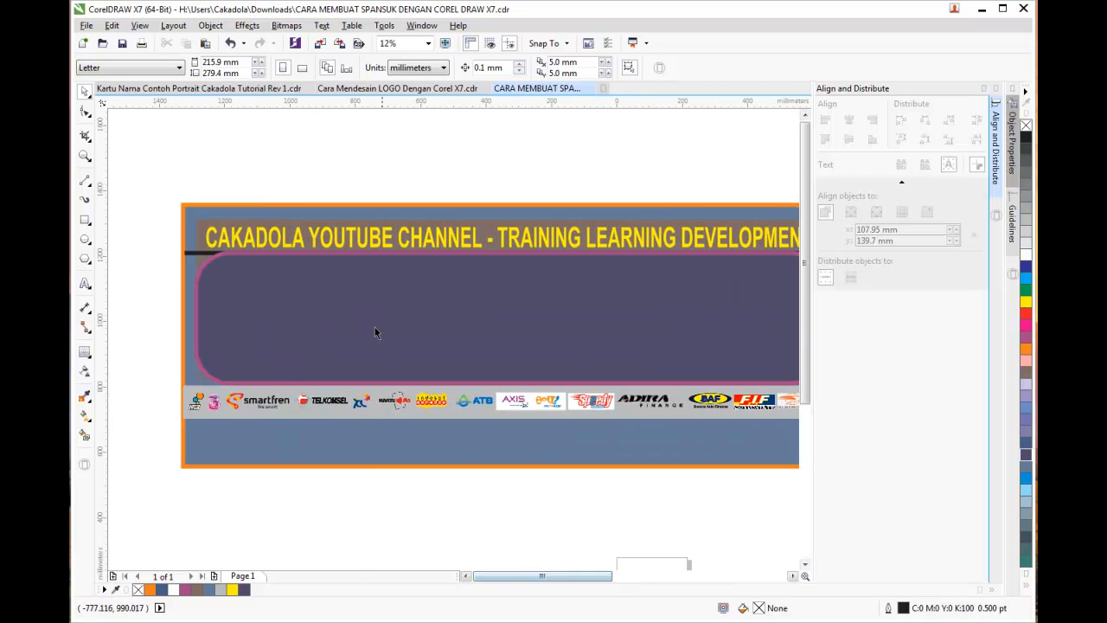
pyautogui.click(85, 239)
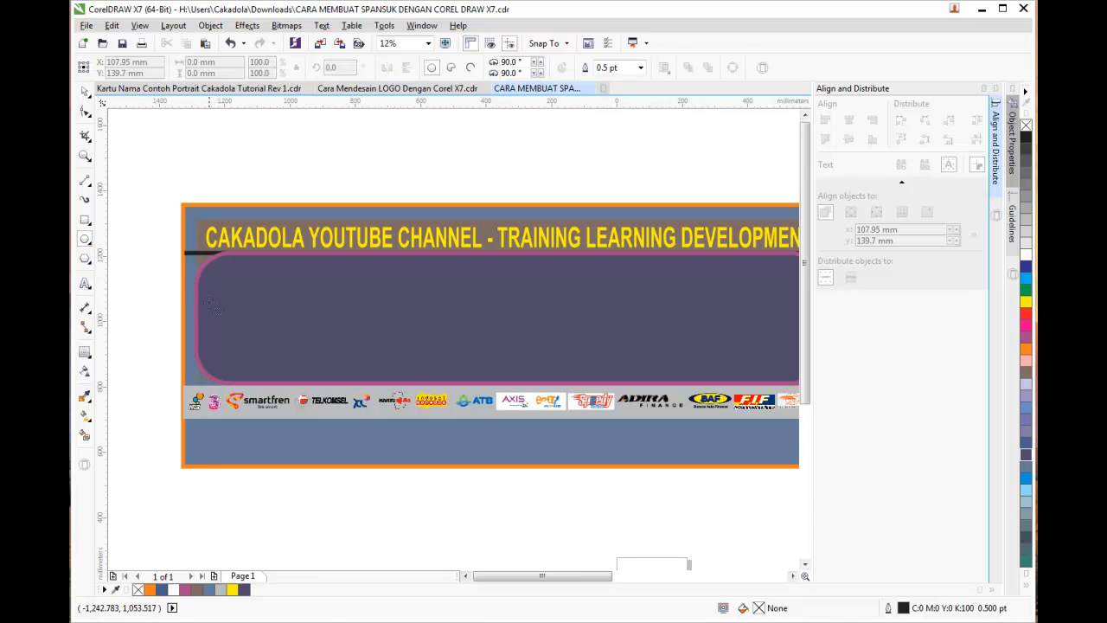
pyautogui.moveTo(203, 298); pyautogui.dragTo(230, 323)
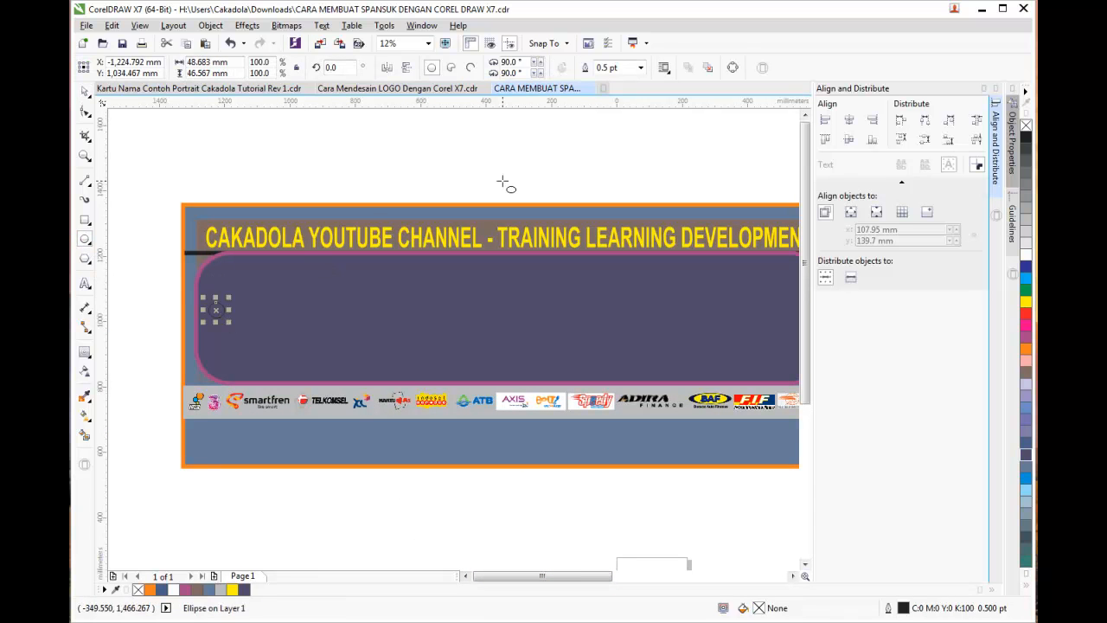
pyautogui.click(1025, 254)
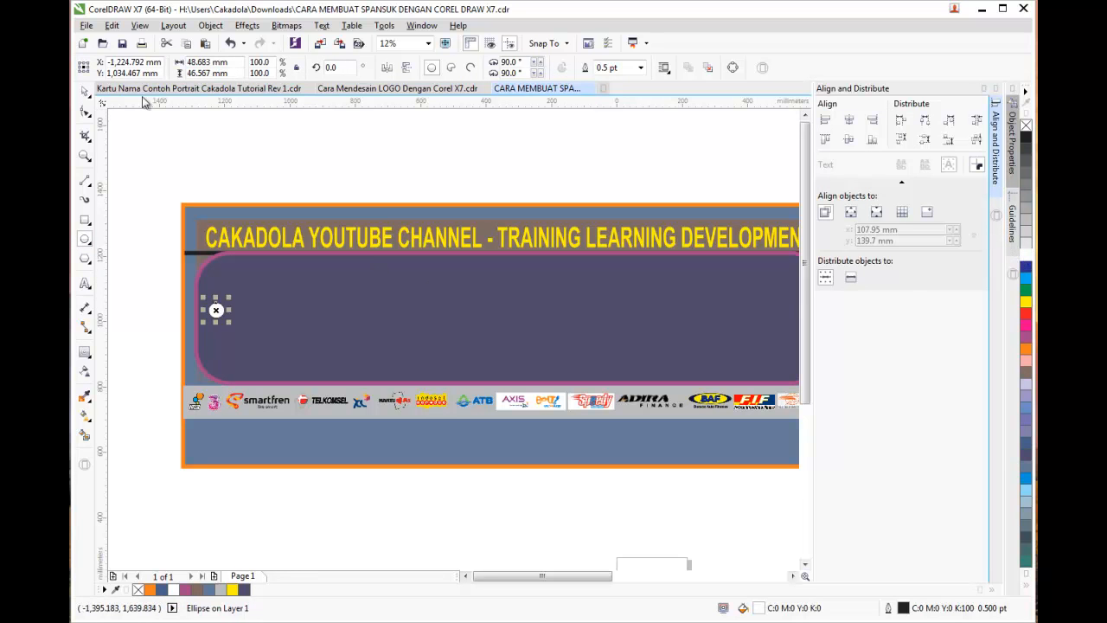
pyautogui.click(84, 91)
pyautogui.moveTo(216, 309); pyautogui.dragTo(216, 361)
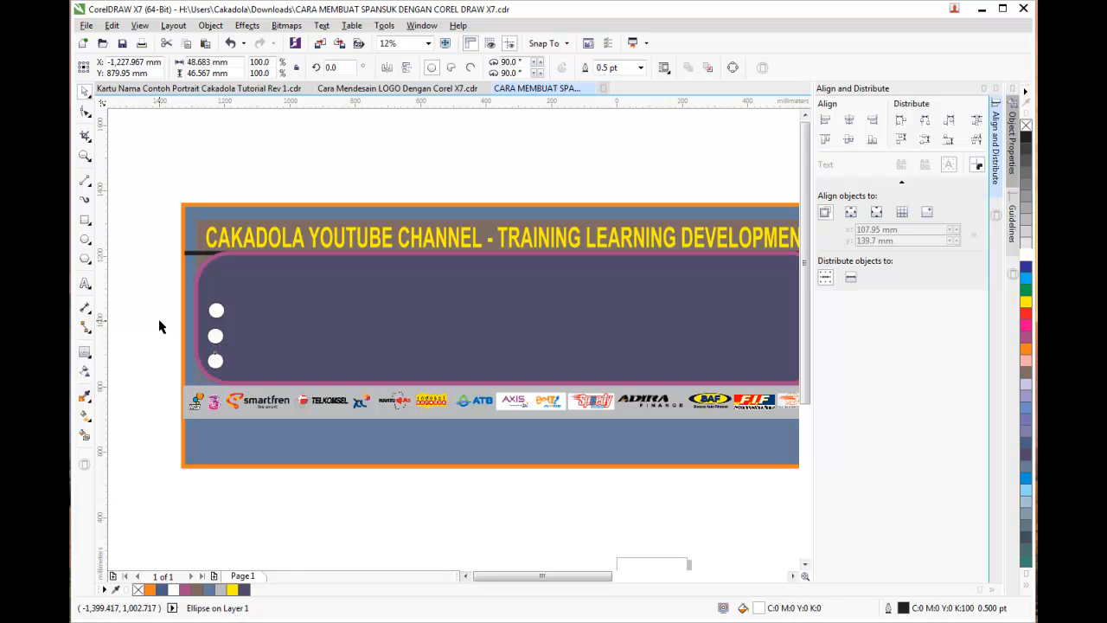
pyautogui.click(155, 292)
# Align the three white dots on one vertical axis and space them evenly
pyautogui.moveTo(157, 268); pyautogui.dragTo(240, 386)
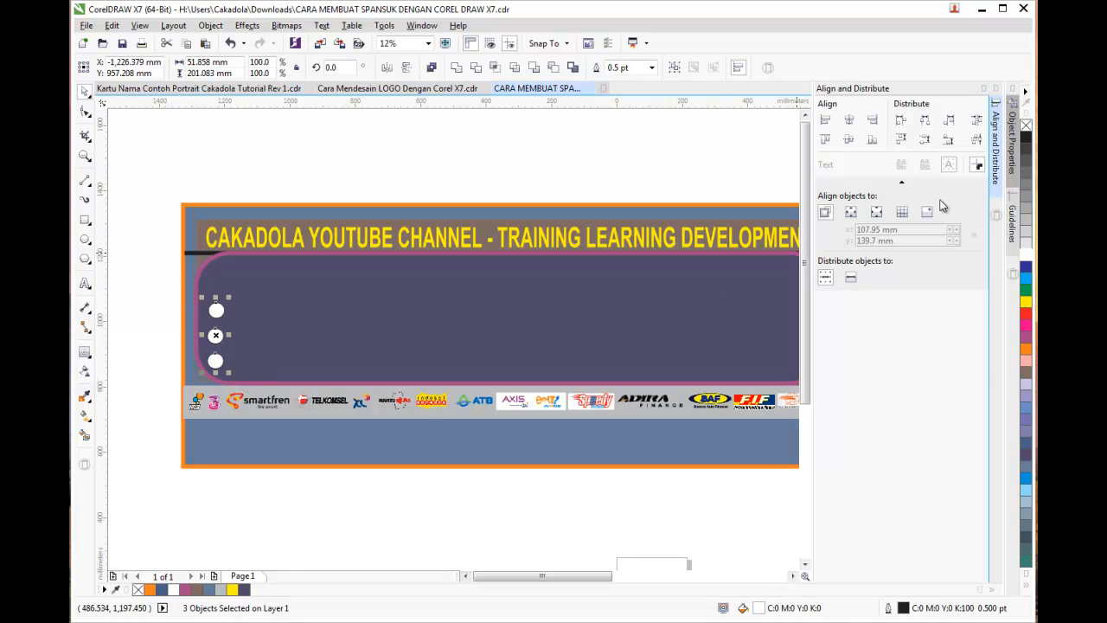
pyautogui.click(849, 122)
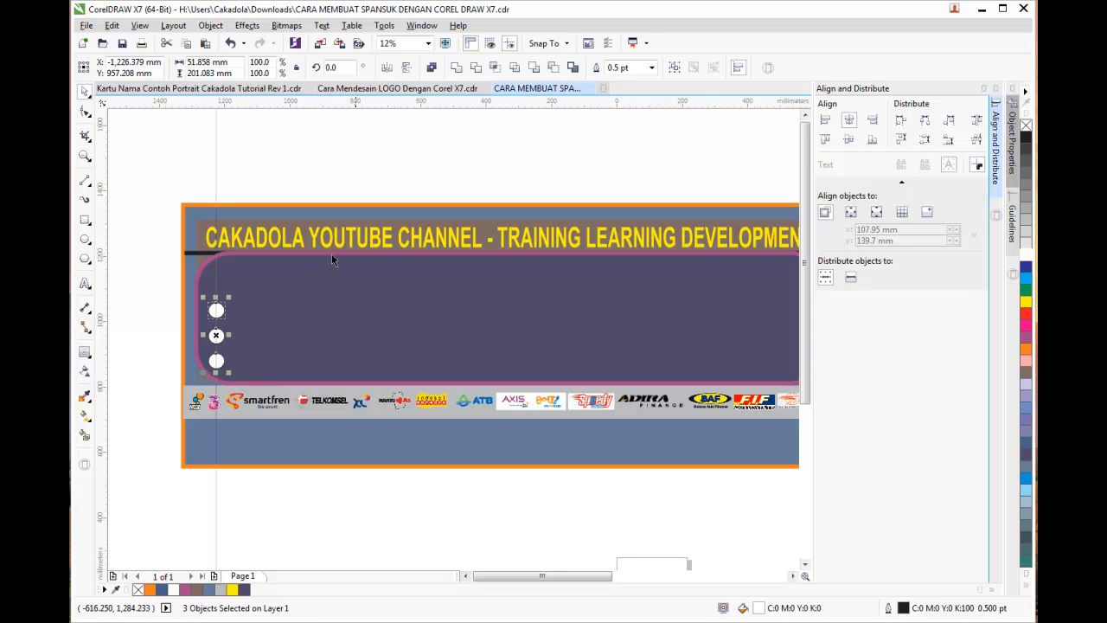
pyautogui.click(927, 143)
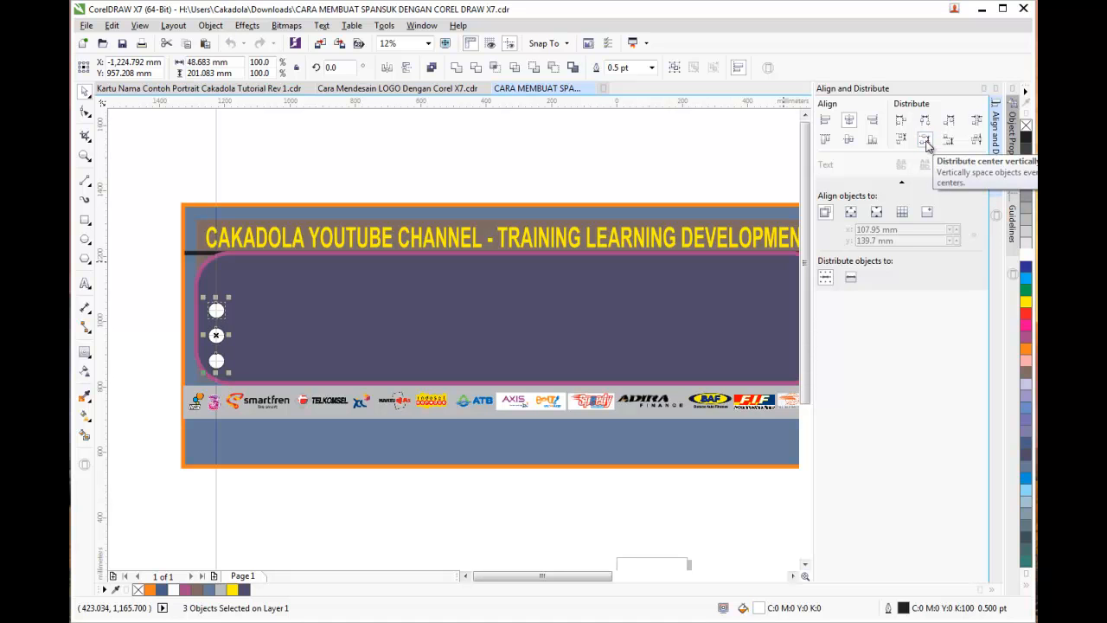
pyautogui.click(144, 305)
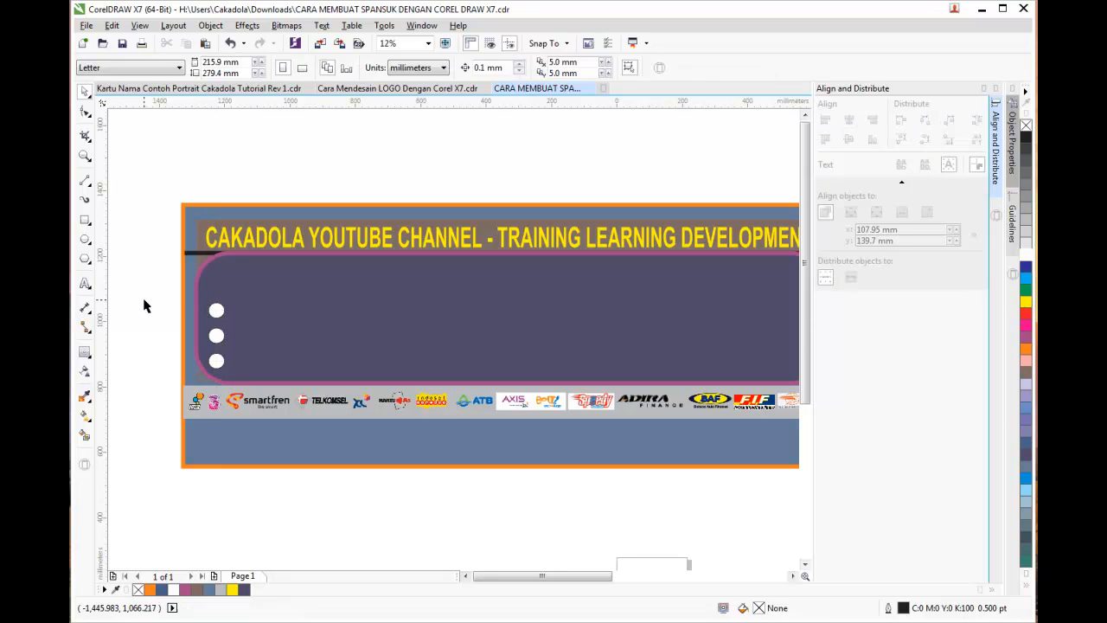
pyautogui.scroll(-1, 145, 305)
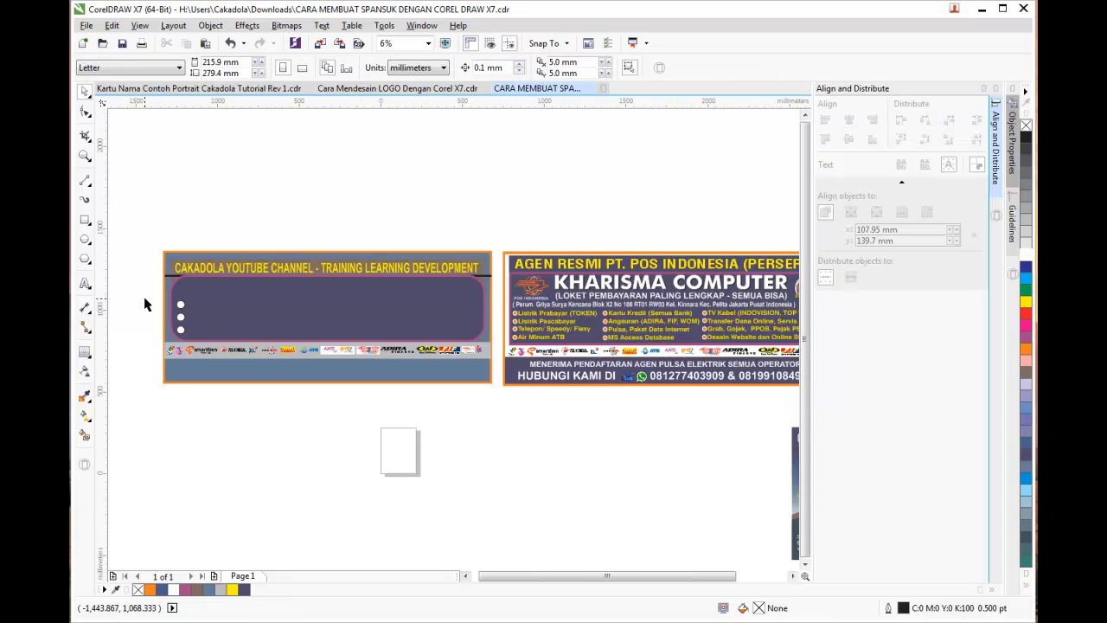
pyautogui.scroll(1, 145, 305)
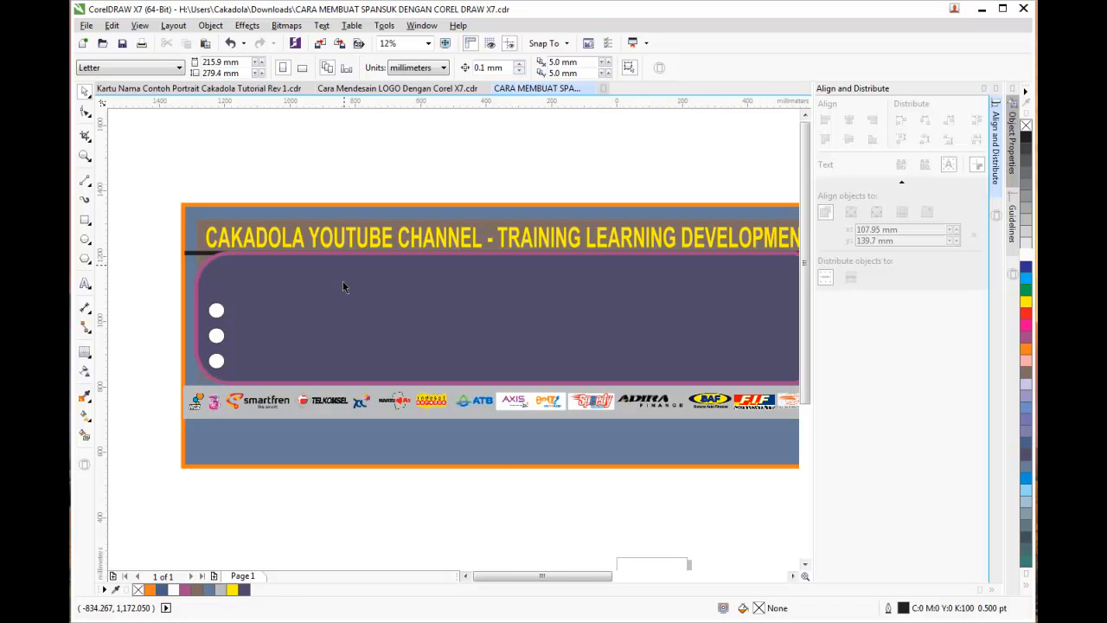
pyautogui.moveTo(546, 580); pyautogui.dragTo(542, 584)
pyautogui.click(85, 284)
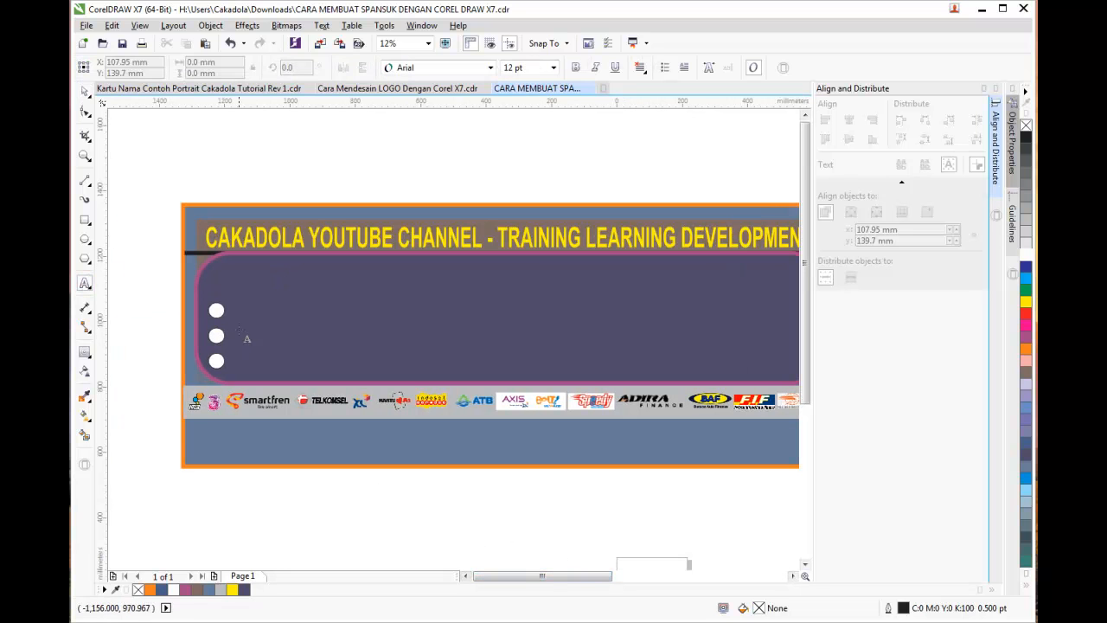
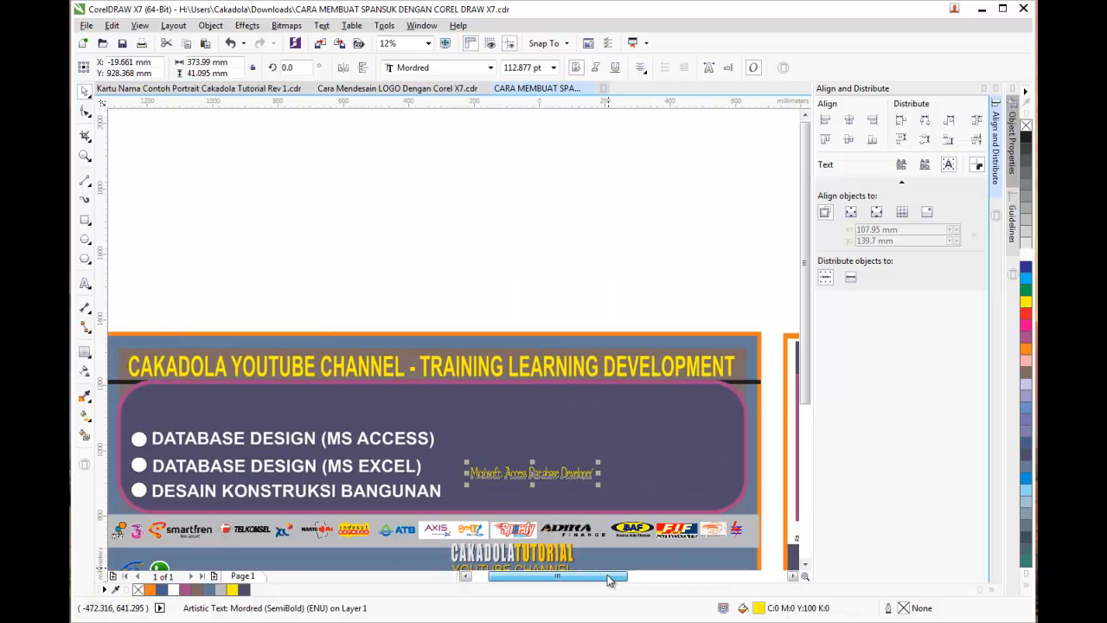
# Move 'Microsoft Access Database Developer' to the panel's top-left and stretch it across the panel
pyautogui.moveTo(802, 339); pyautogui.dragTo(802, 370)
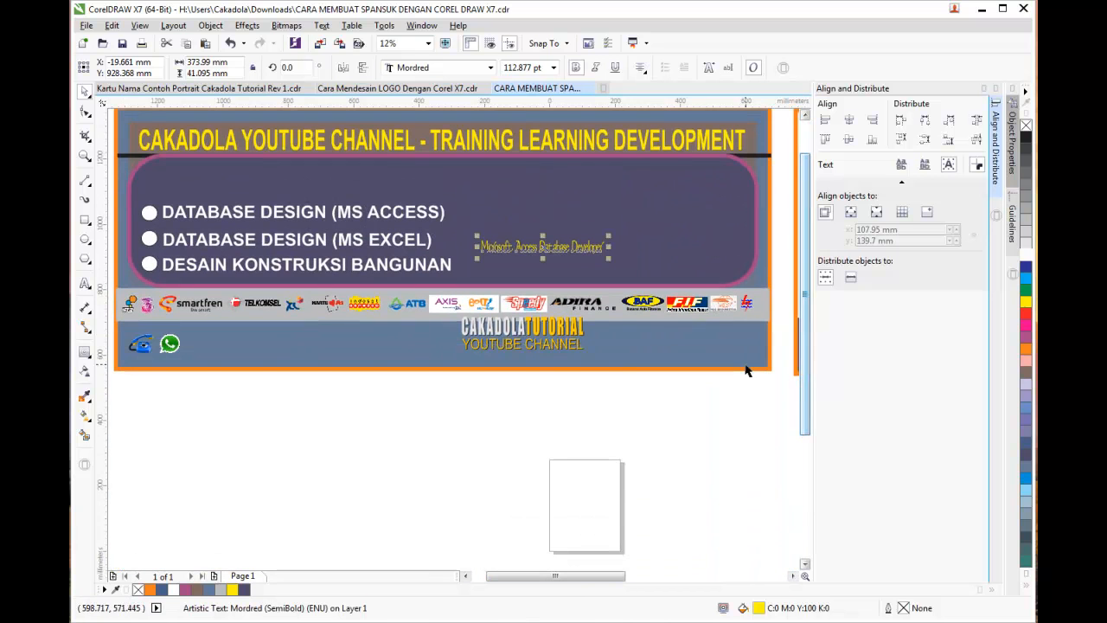
pyautogui.click(526, 410)
pyautogui.moveTo(510, 248); pyautogui.dragTo(192, 177)
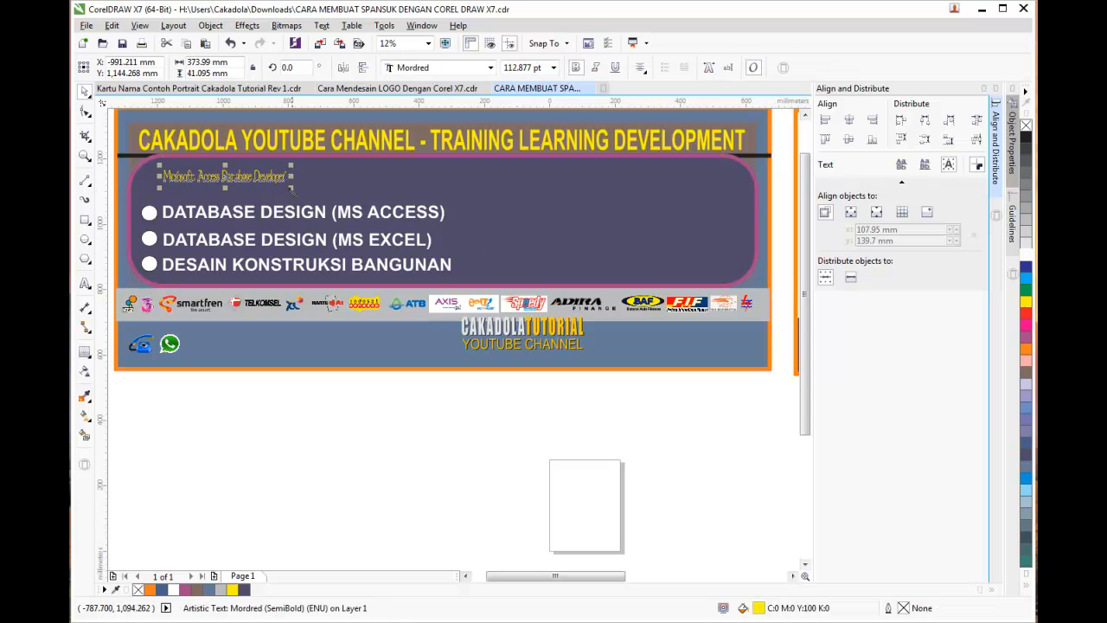
pyautogui.moveTo(289, 185); pyautogui.dragTo(727, 177)
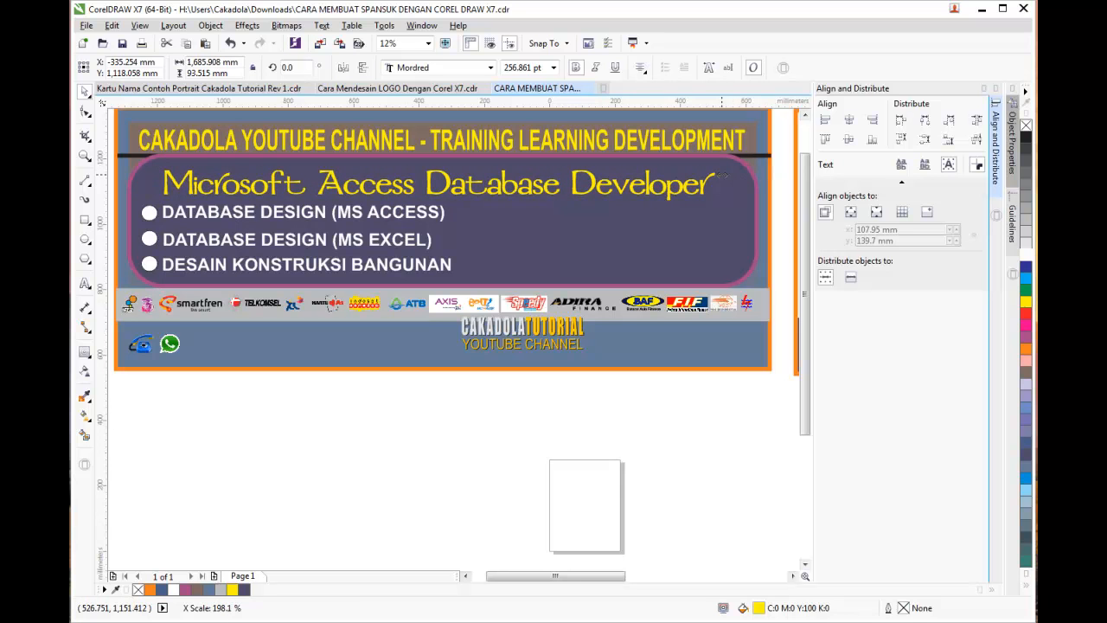
pyautogui.click(435, 404)
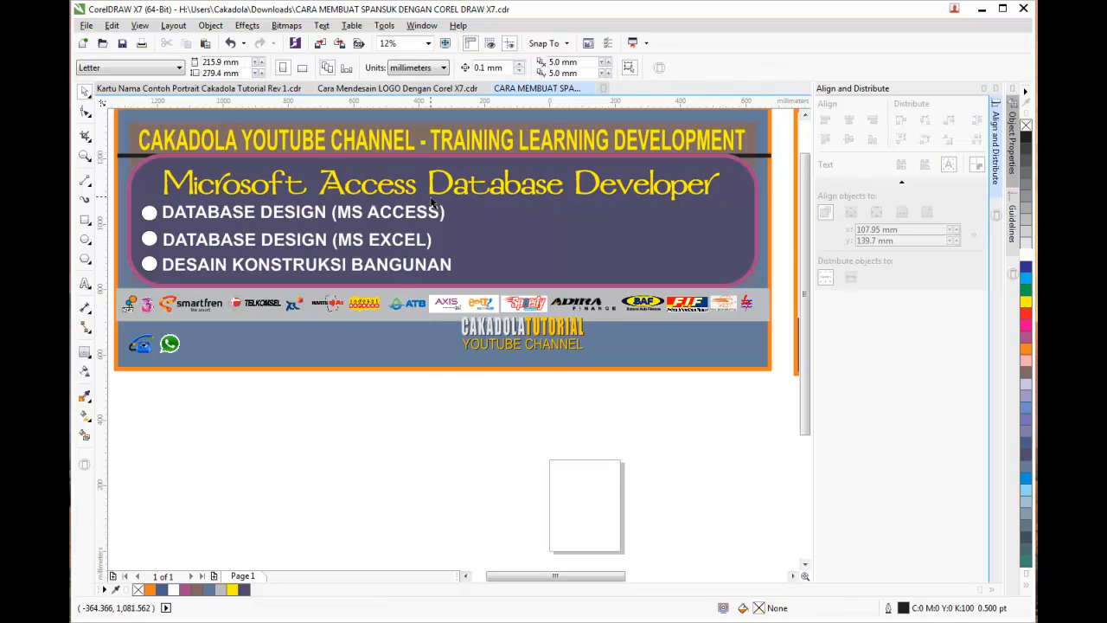
# Raise the heading slightly and scale the CAKADOLA TUTORIAL logo to about twice its size
pyautogui.moveTo(431, 188); pyautogui.dragTo(429, 171)
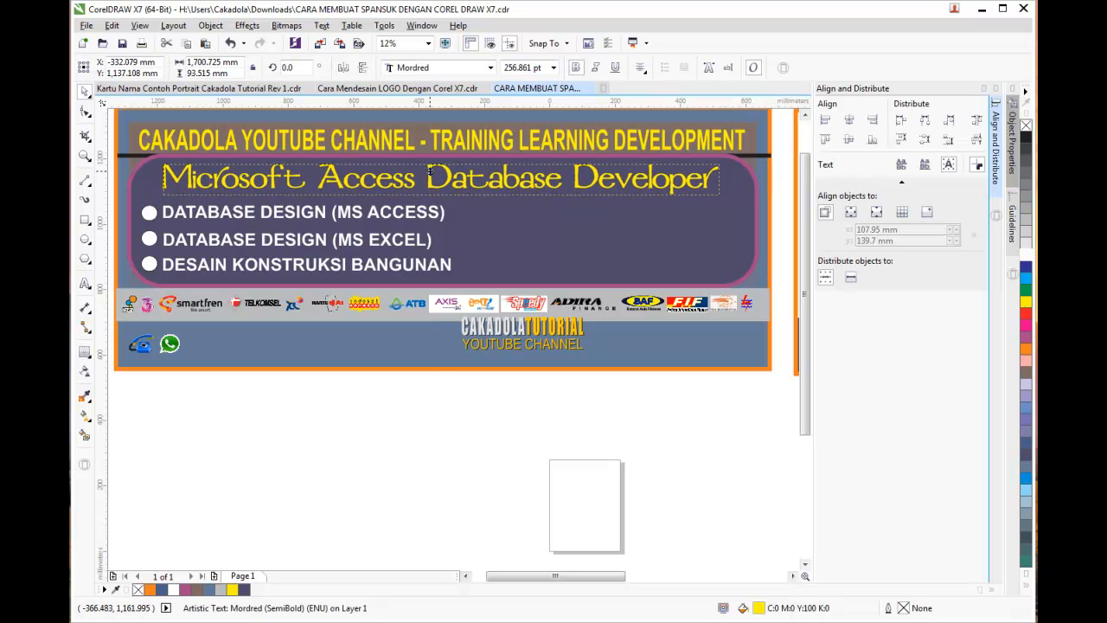
pyautogui.click(542, 385)
pyautogui.moveTo(426, 403); pyautogui.dragTo(673, 213)
pyautogui.moveTo(580, 237); pyautogui.dragTo(472, 270)
# Nudge the four-part CAKADOLA TUTORIAL / YOUTUBE CHANNEL logo slightly lower in the purple panel
pyautogui.click(495, 425)
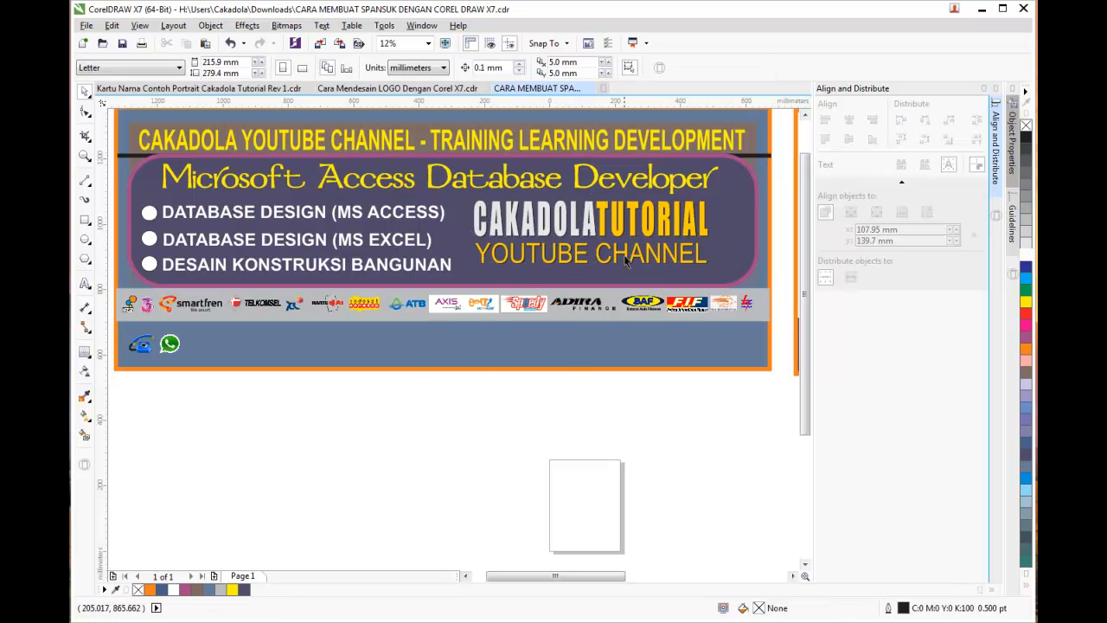
pyautogui.click(573, 230)
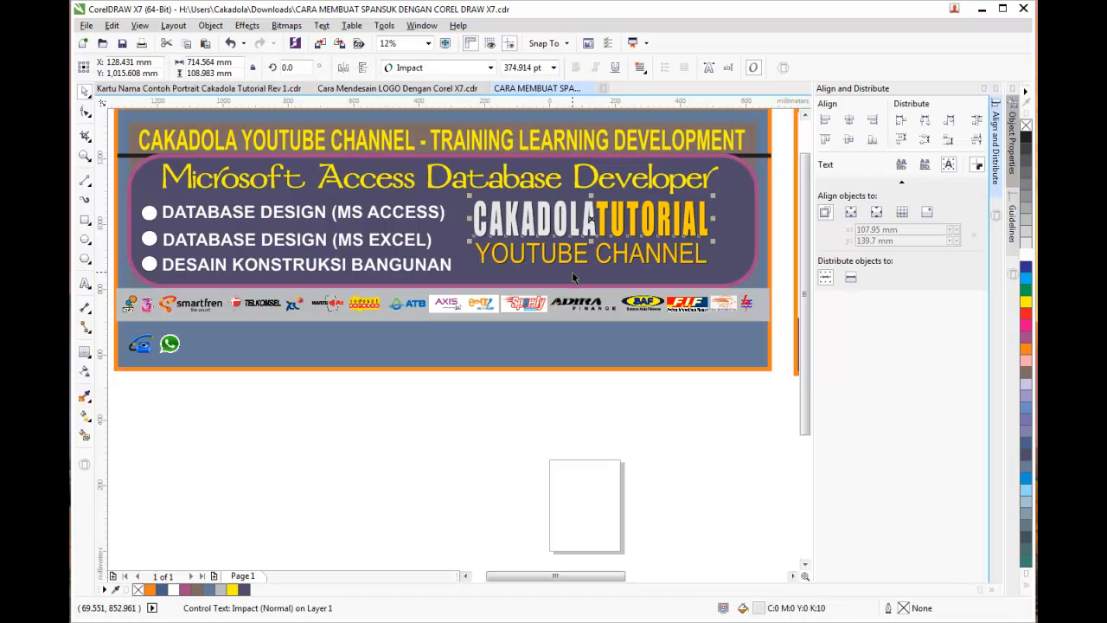
pyautogui.click(543, 252)
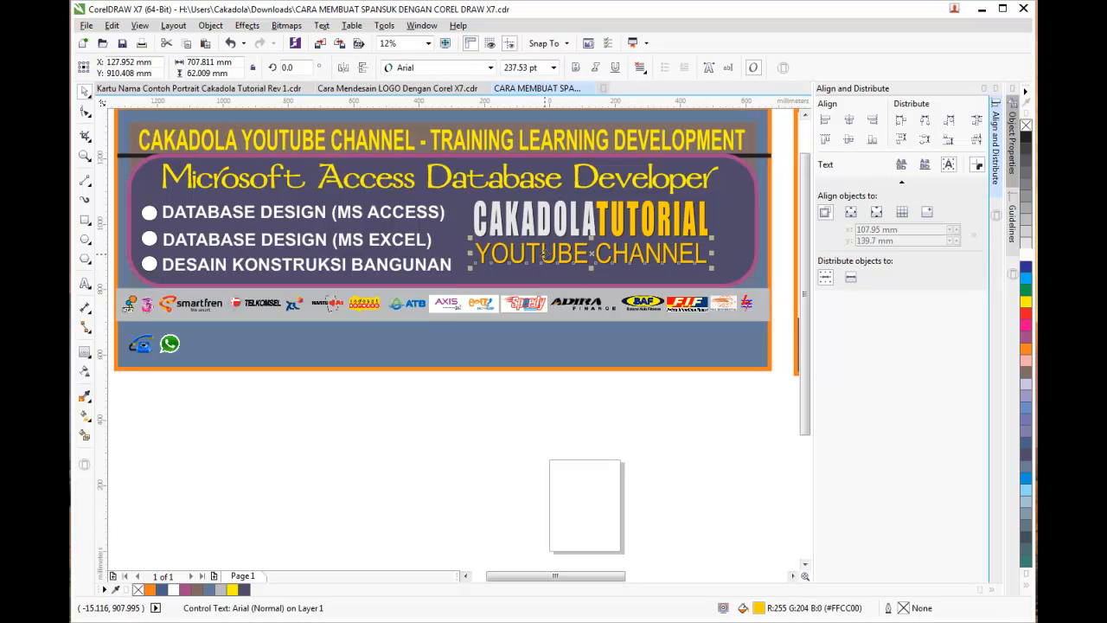
pyautogui.click(532, 390)
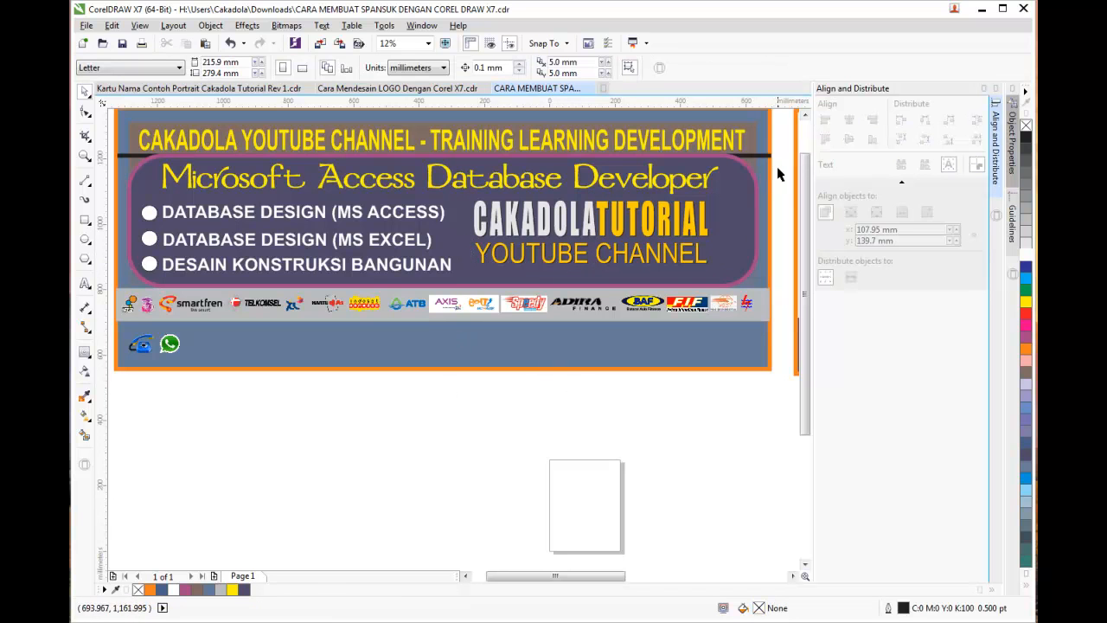
pyautogui.moveTo(500, 264); pyautogui.dragTo(500, 265)
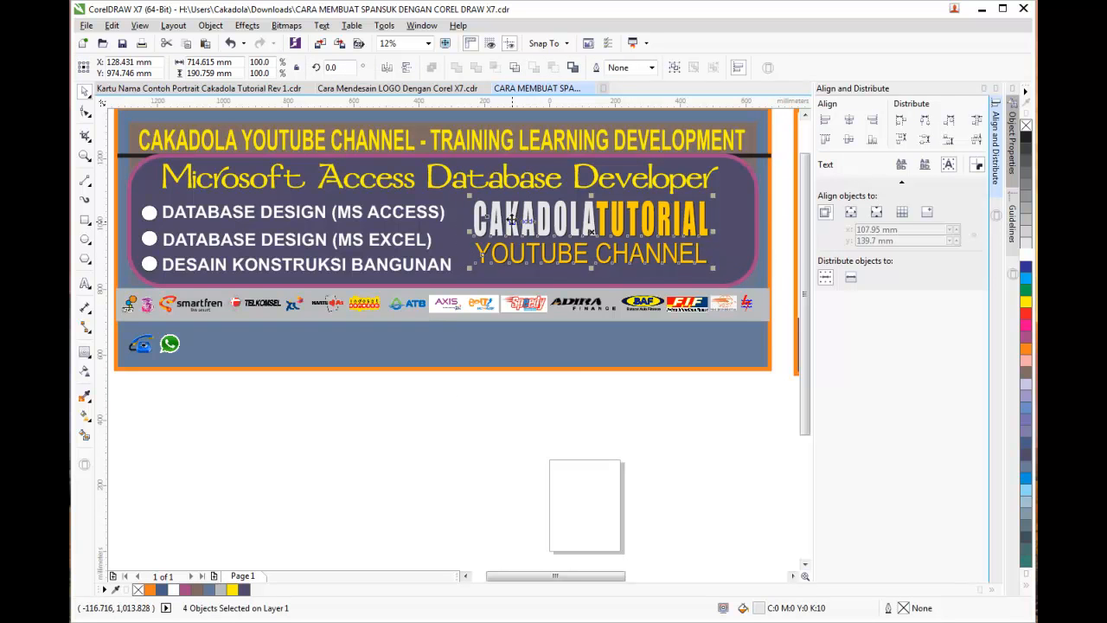
pyautogui.moveTo(510, 225); pyautogui.dragTo(510, 232)
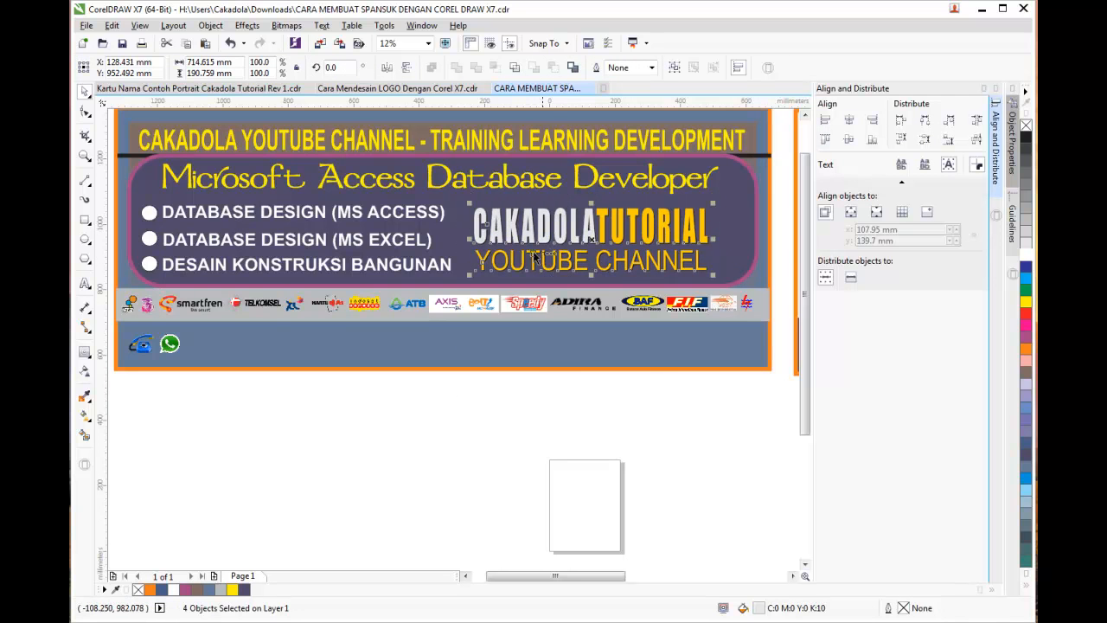
pyautogui.click(663, 447)
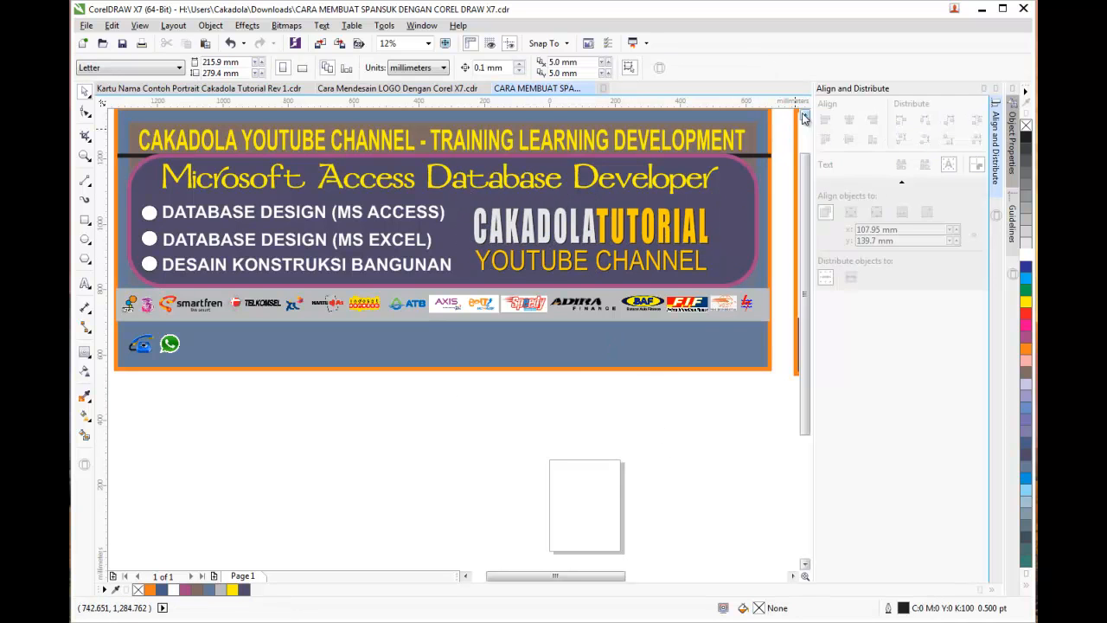
pyautogui.scroll(1, 756, 129)
pyautogui.click(537, 187)
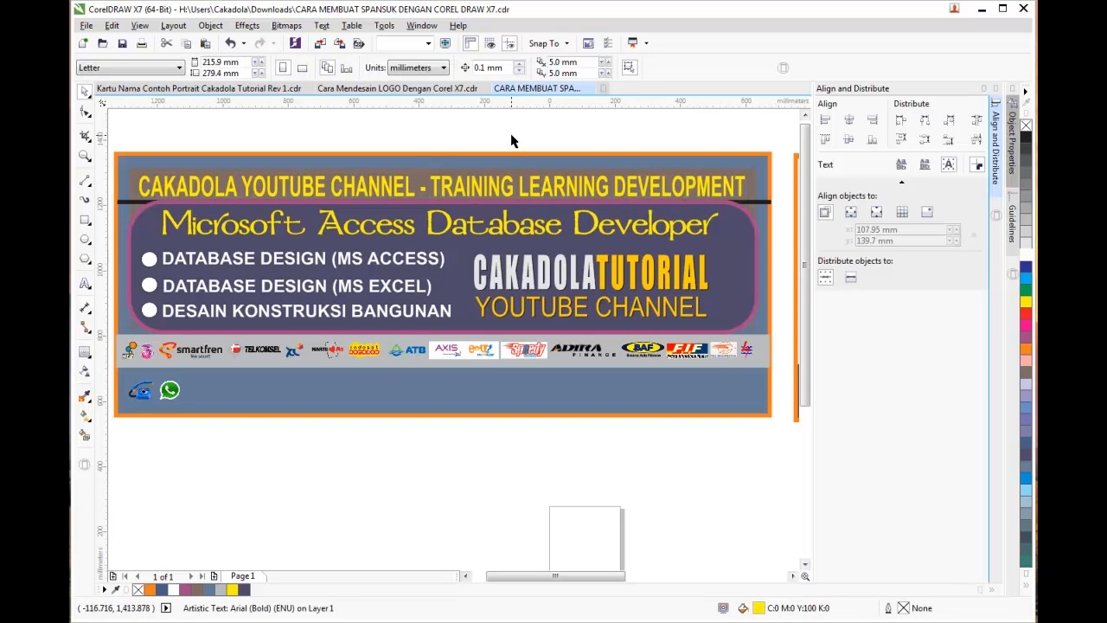
pyautogui.press('Escape')
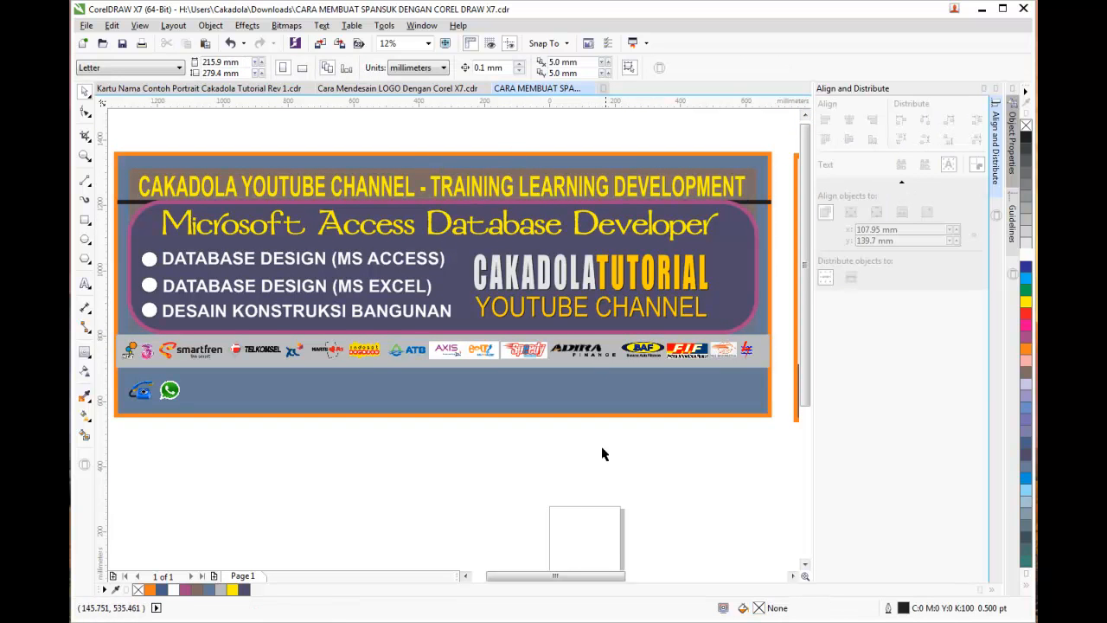
# Pan to the KHARISMA Computer designs and marquee-select the round 19-object badge group
pyautogui.scroll(-1, 605, 531)
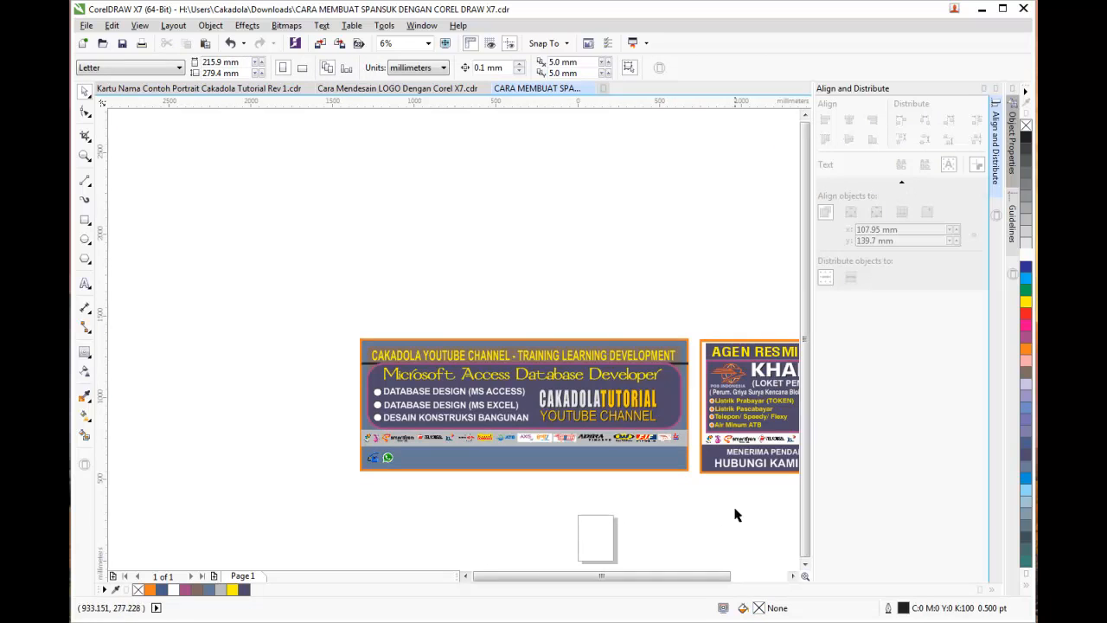
pyautogui.hscroll(2, 704, 576)
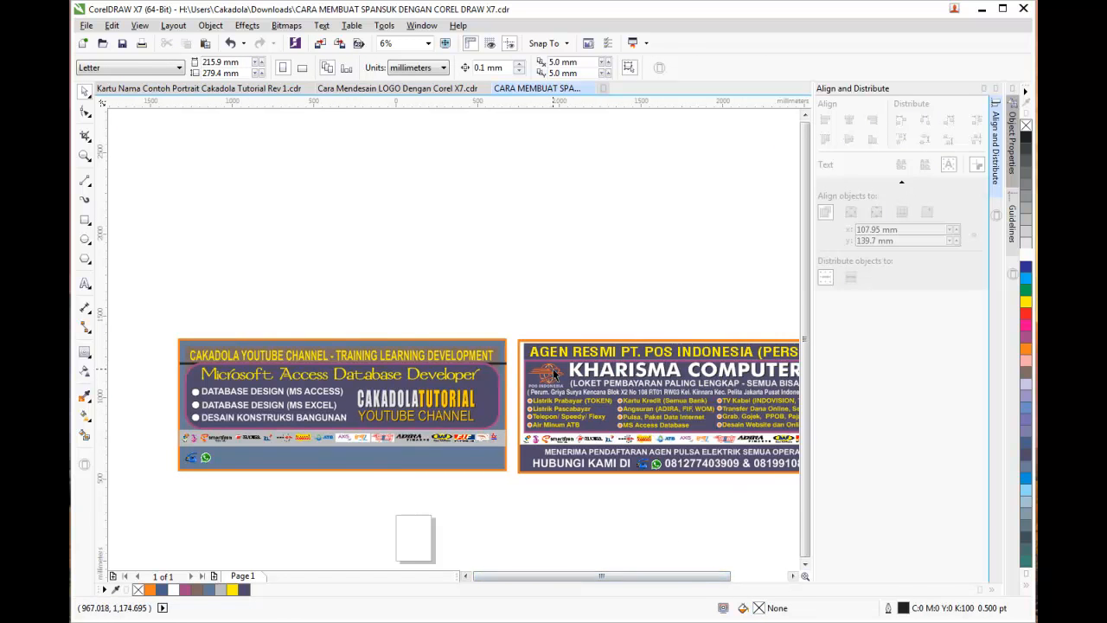
pyautogui.click(681, 372)
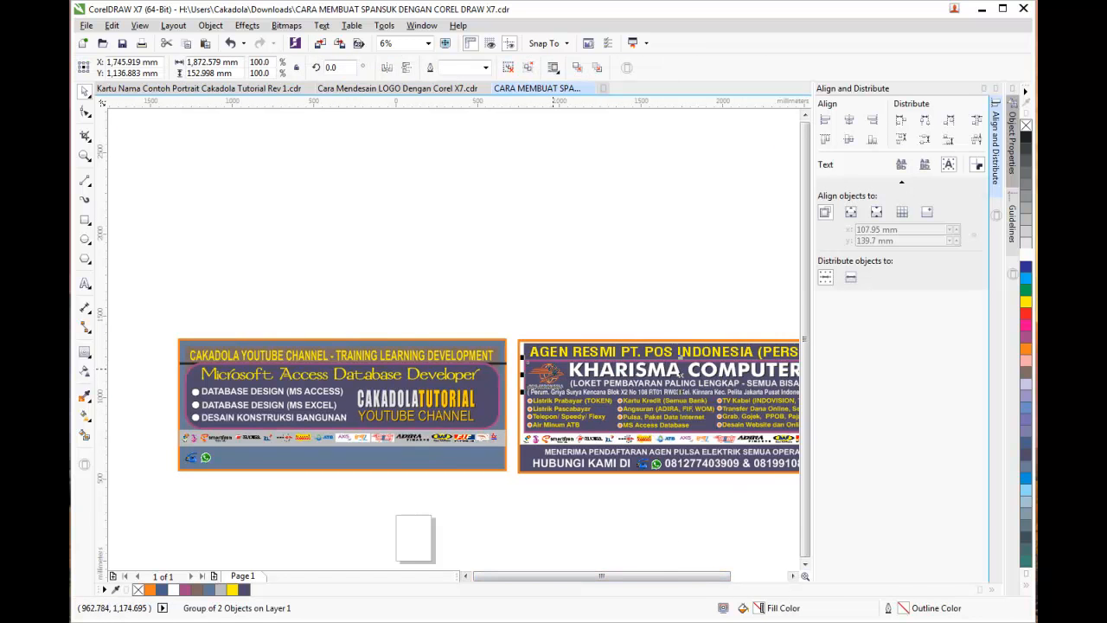
pyautogui.hscroll(1, 724, 576)
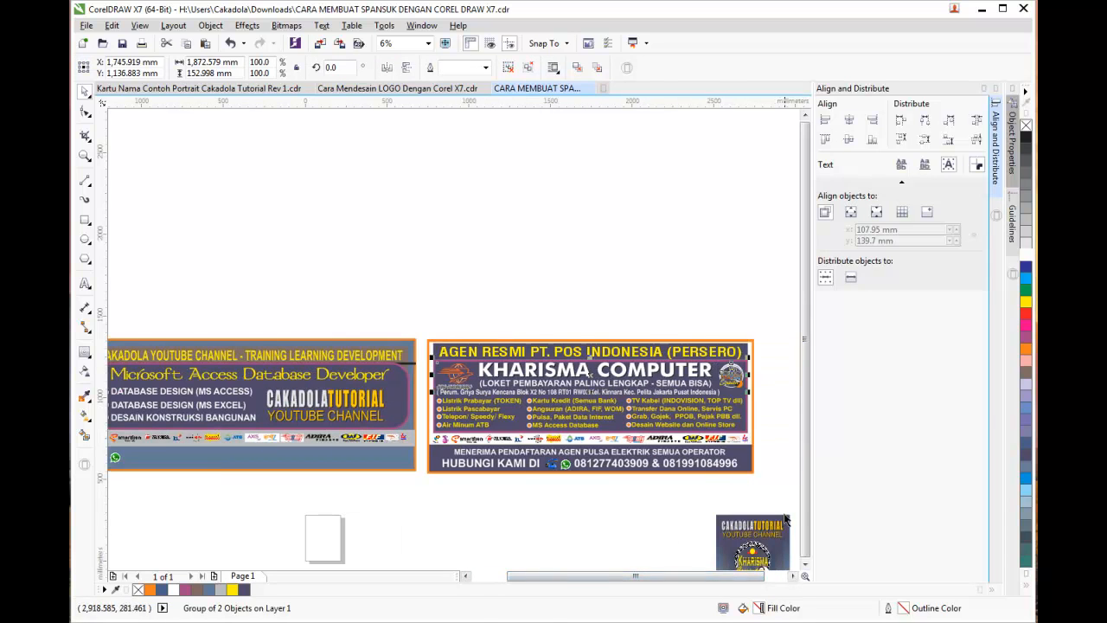
pyautogui.click(791, 443)
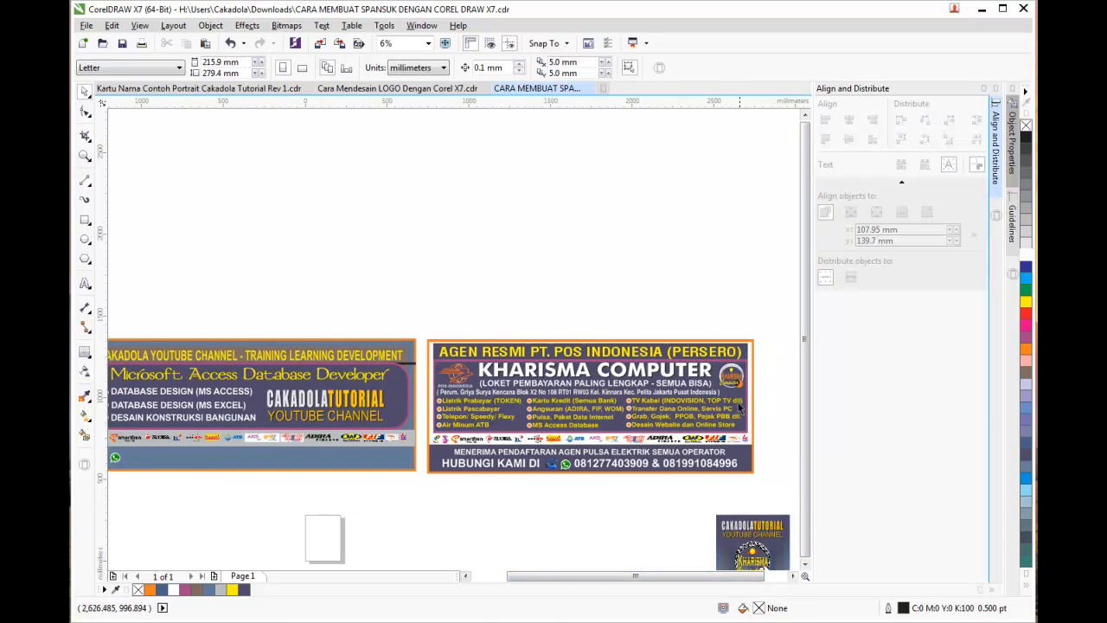
pyautogui.click(804, 566)
pyautogui.moveTo(689, 487); pyautogui.dragTo(789, 545)
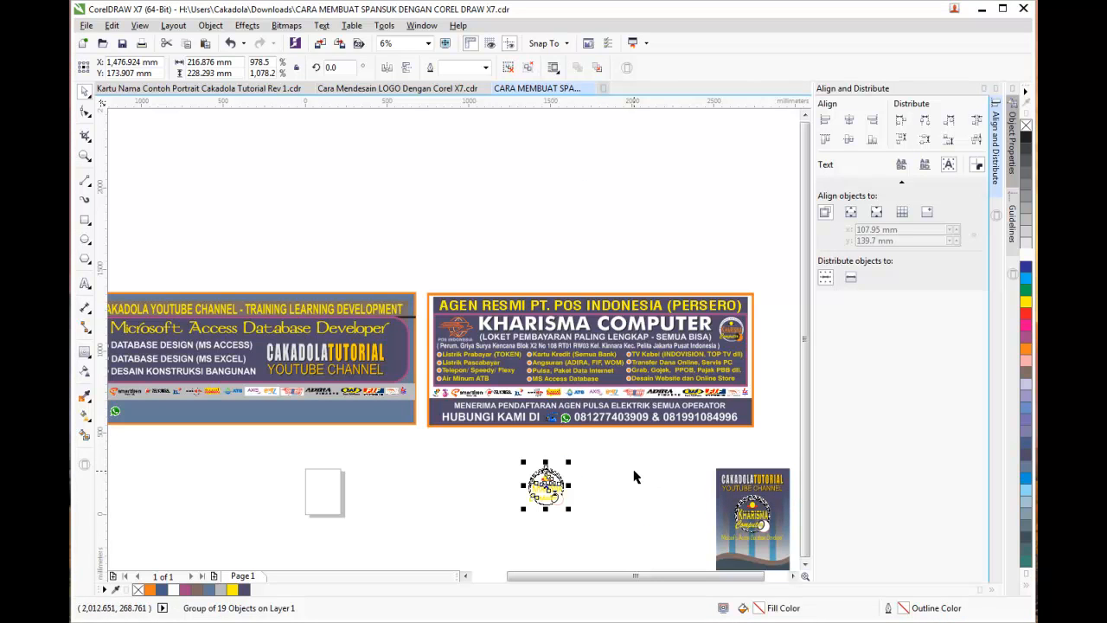
# Drag the round KHARISMA badge onto the CAKADOLA banner beside the logo
pyautogui.moveTo(567, 485); pyautogui.dragTo(403, 350)
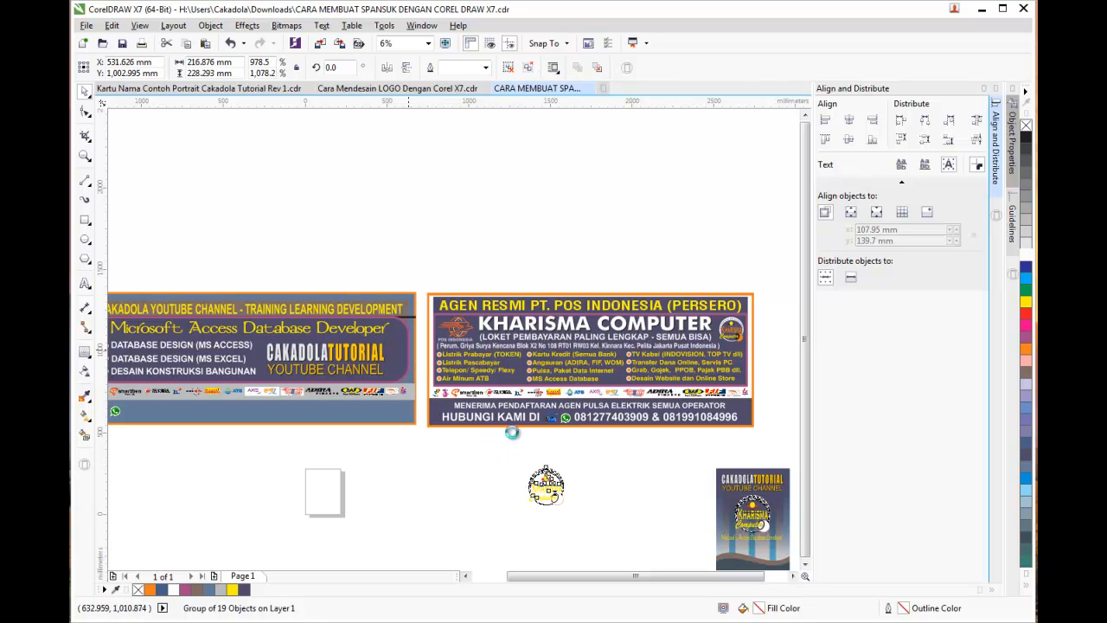
pyautogui.click(486, 69)
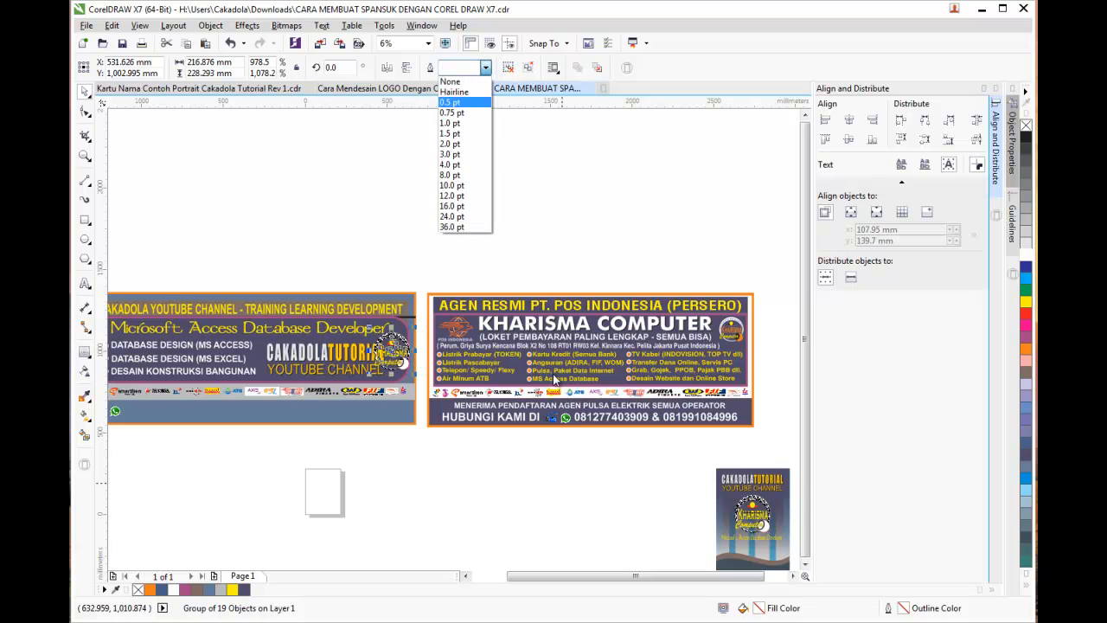
pyautogui.click(484, 586)
pyautogui.click(465, 575)
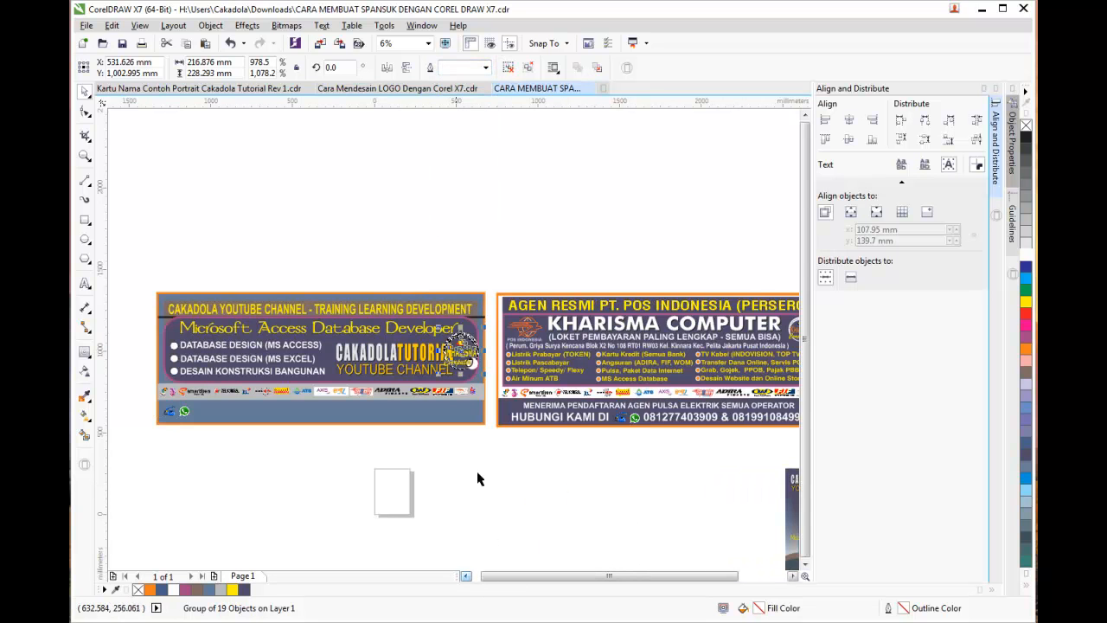
pyautogui.scroll(1, 432, 400)
pyautogui.scroll(1, 433, 401)
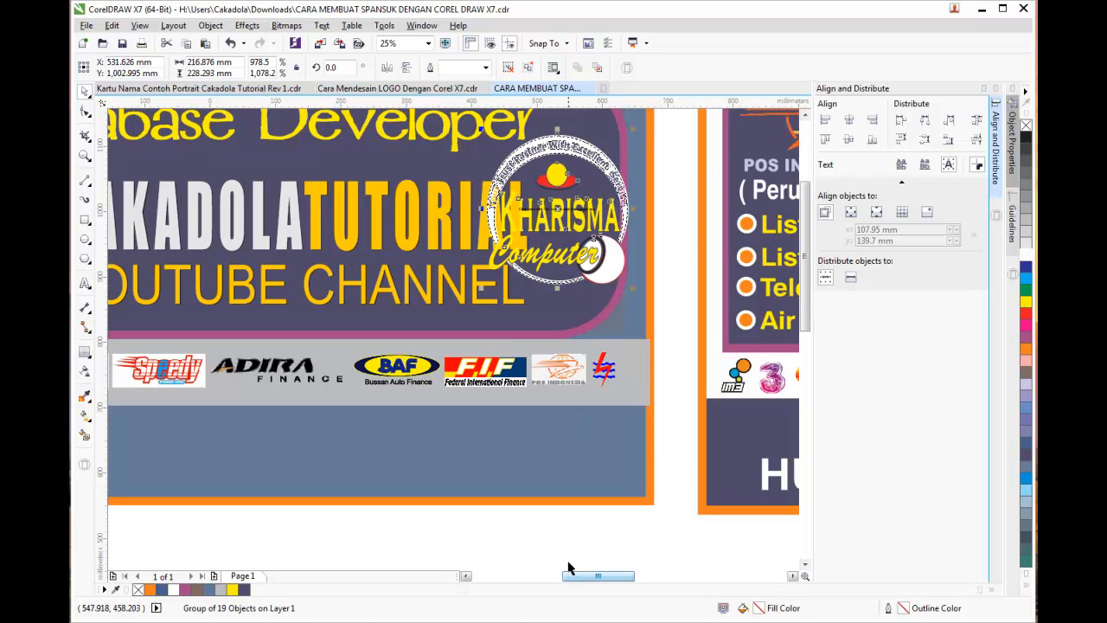
pyautogui.click(582, 294)
pyautogui.scroll(-1, 537, 230)
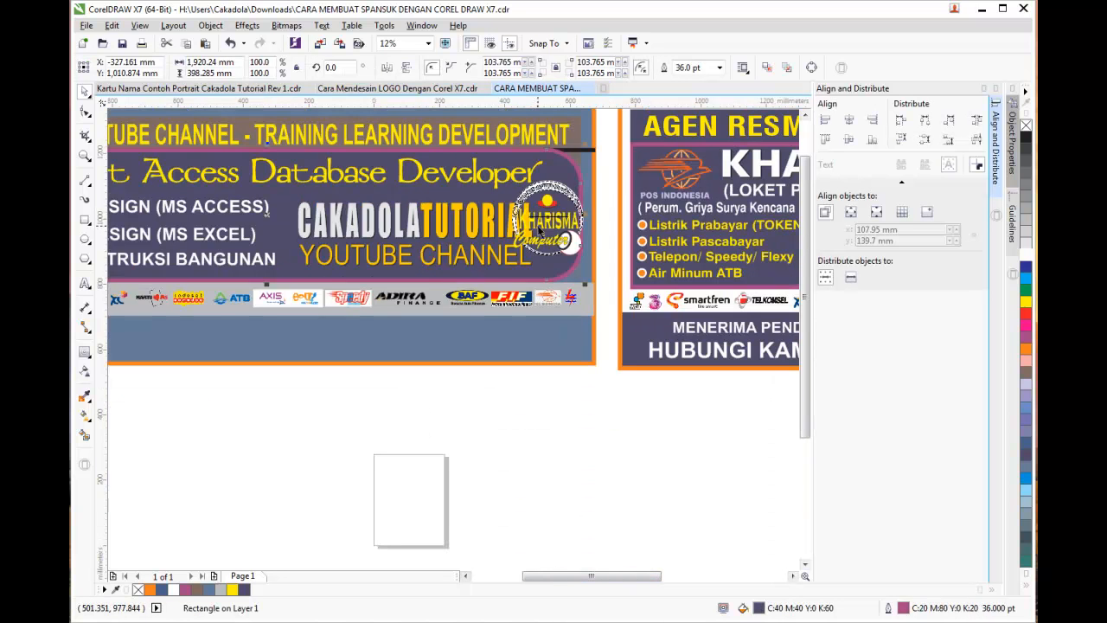
pyautogui.click(240, 404)
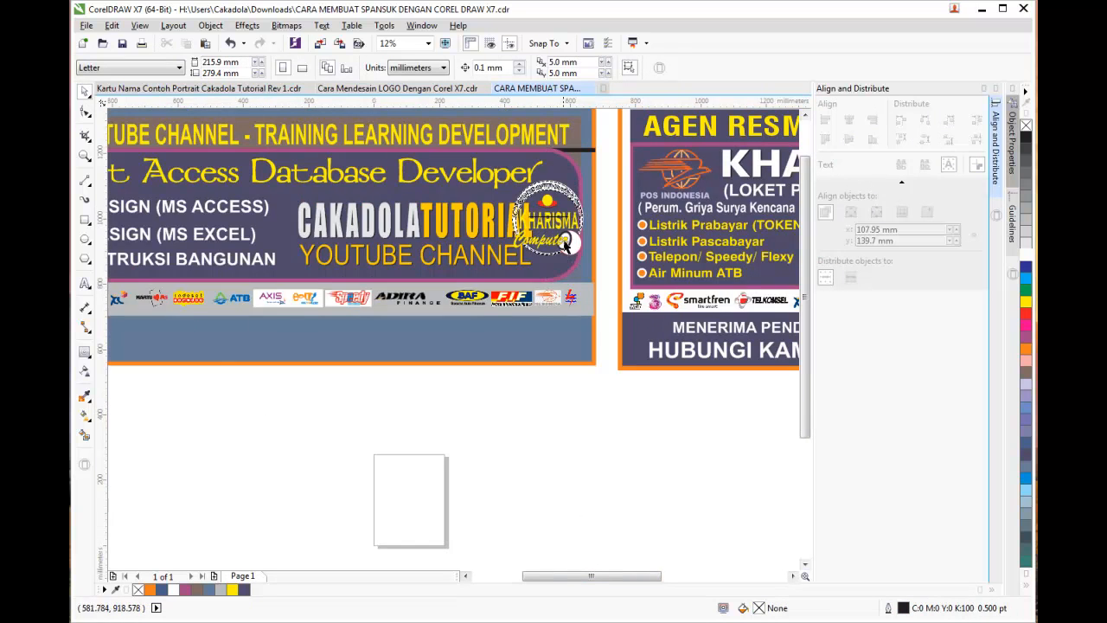
# Place the Kharisma logo in the banner's bottom-right corner and shrink it to about 64%
pyautogui.scroll(1, 535, 214)
pyautogui.scroll(1, 561, 177)
pyautogui.click(563, 161)
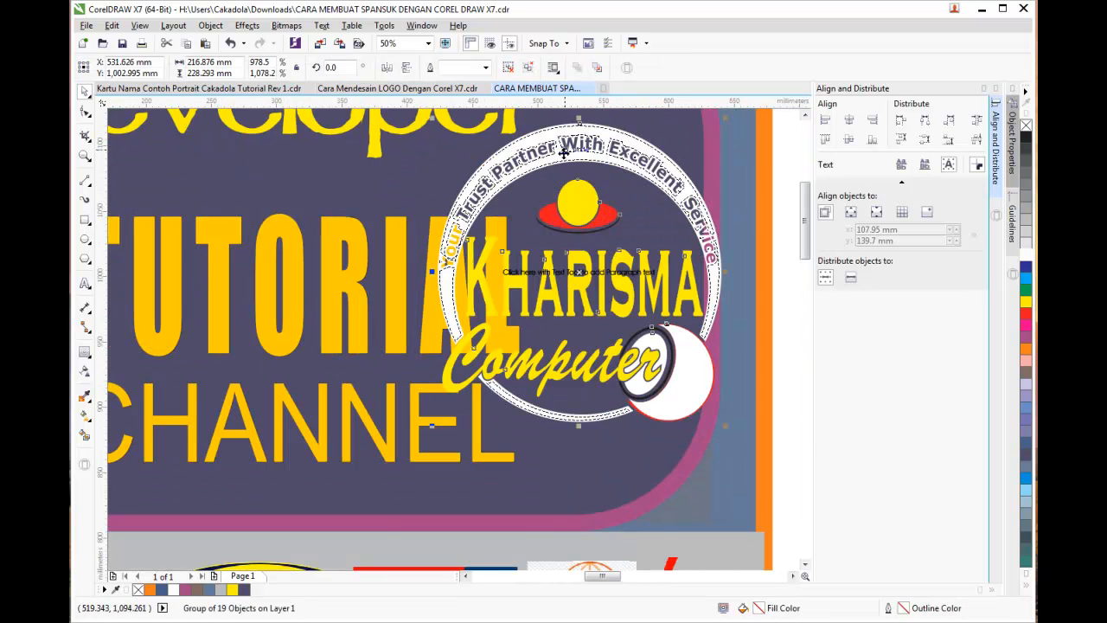
pyautogui.scroll(1, 563, 155)
pyautogui.scroll(-3, 563, 153)
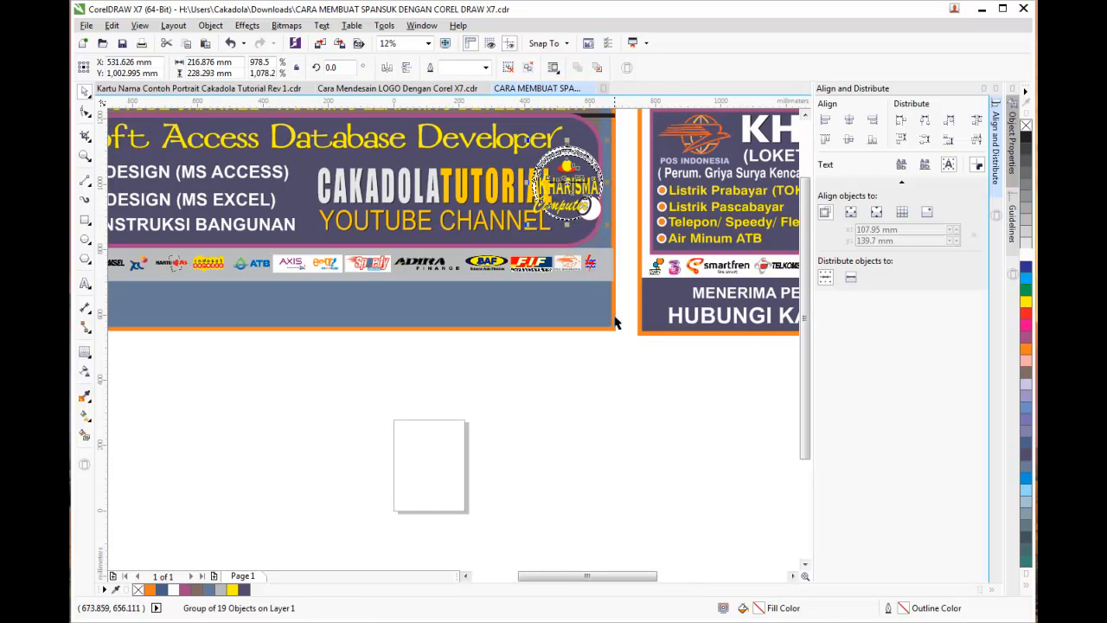
pyautogui.click(609, 382)
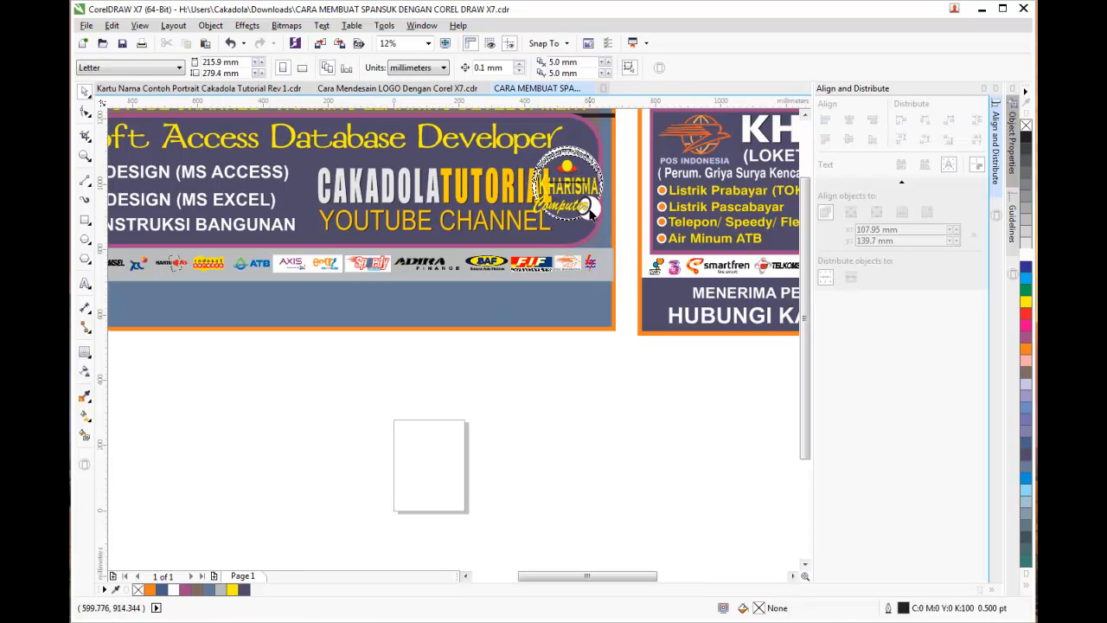
pyautogui.click(591, 165)
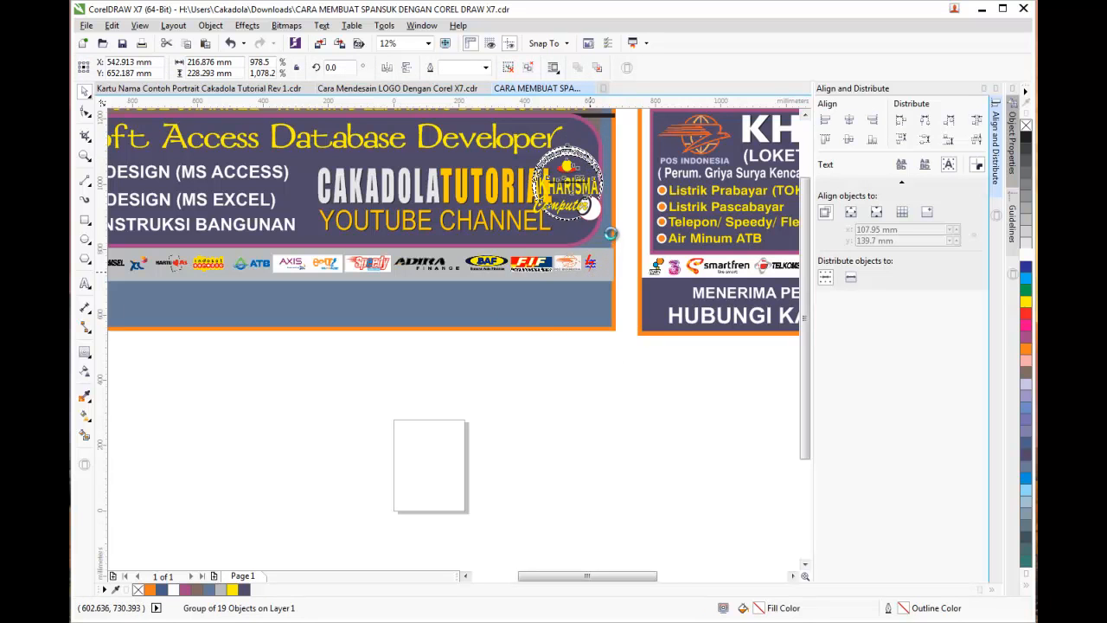
pyautogui.hotkey('ctrl', 'z')
pyautogui.moveTo(610, 258); pyautogui.dragTo(585, 280)
pyautogui.moveTo(586, 321); pyautogui.dragTo(565, 314)
pyautogui.scroll(2, 588, 337)
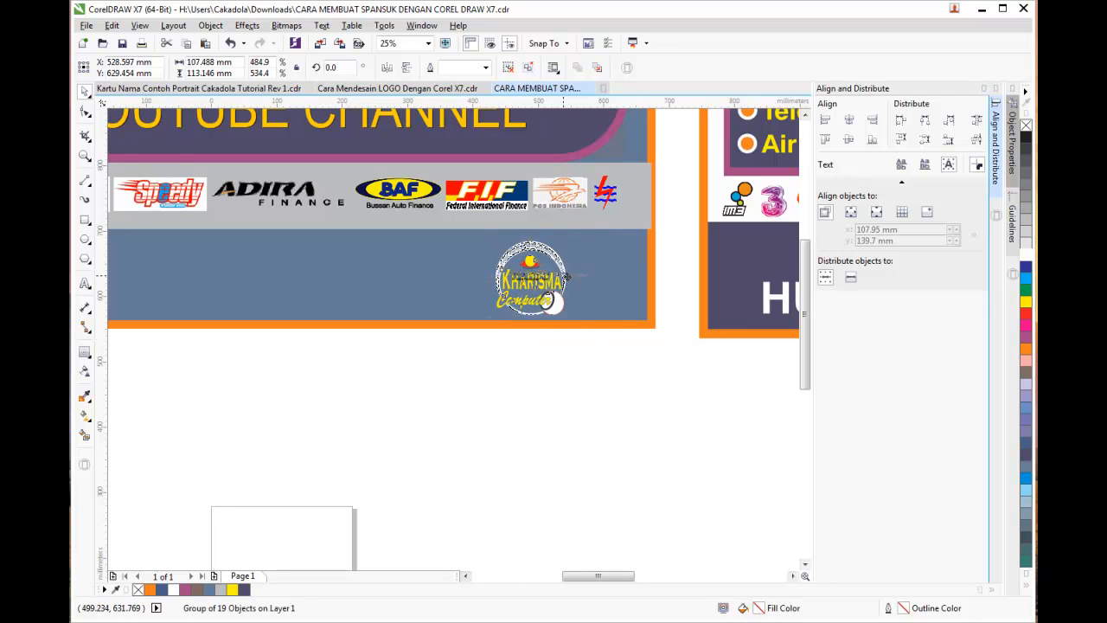
pyautogui.click(608, 375)
pyautogui.scroll(-2, 608, 376)
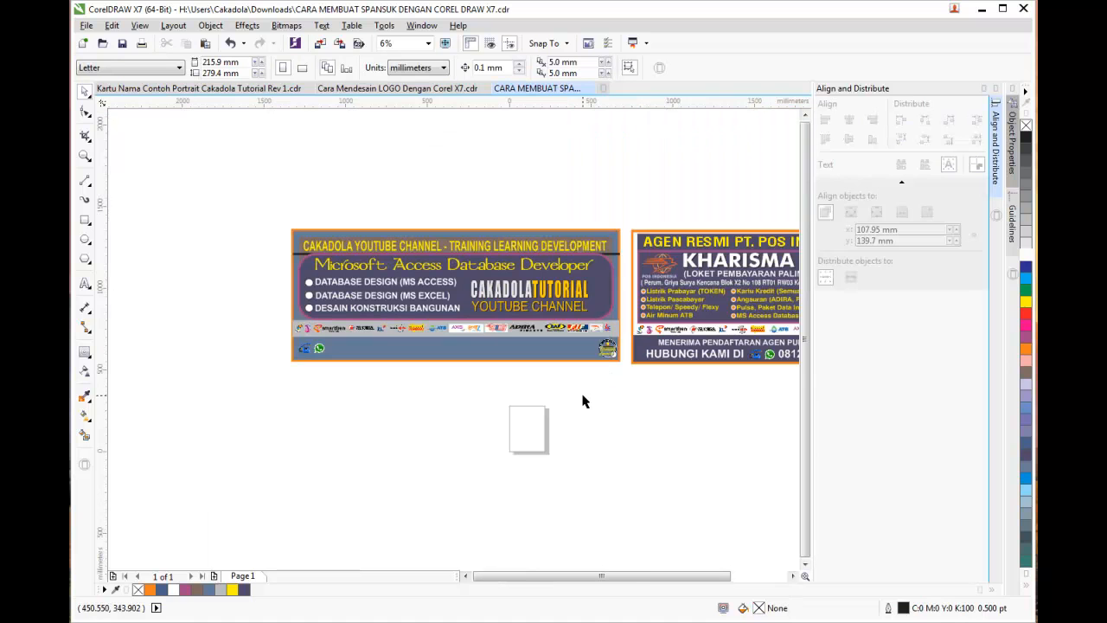
# Break apart the CAKADOLATUTORIAL title with Ctrl+K and drop a copy into the bottom strip
pyautogui.scroll(-2, 662, 577)
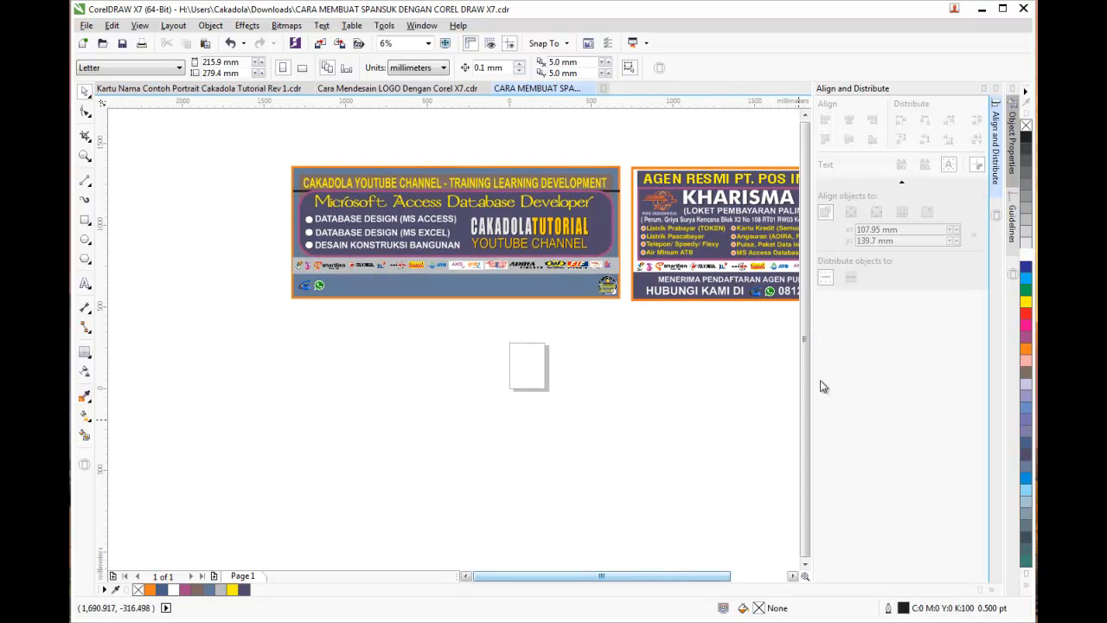
pyautogui.click(804, 116)
pyautogui.moveTo(718, 576); pyautogui.dragTo(741, 580)
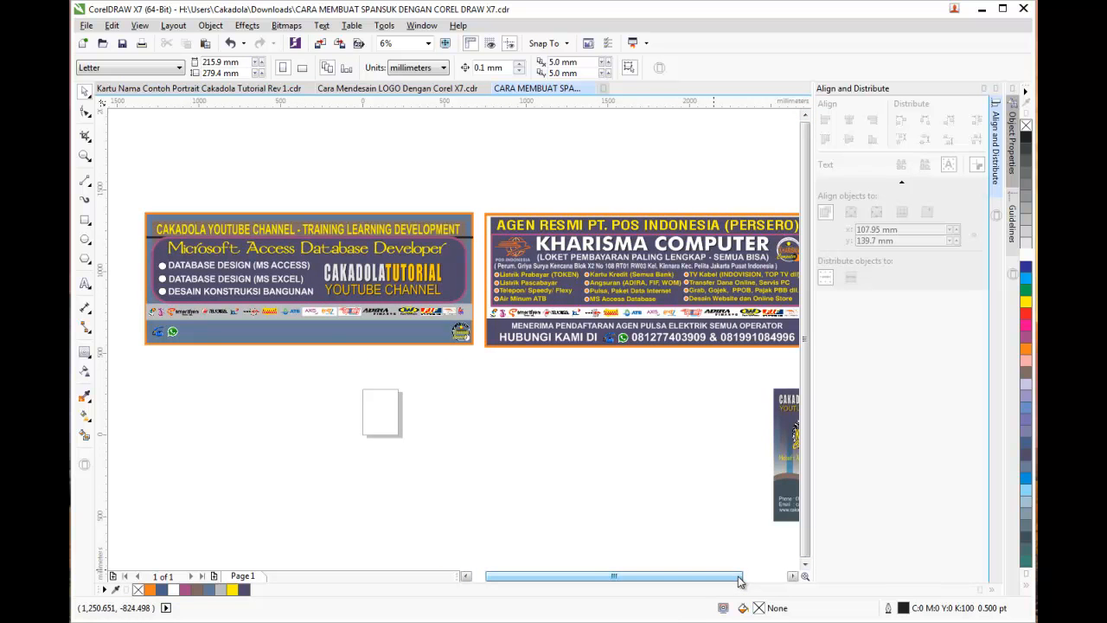
pyautogui.moveTo(484, 580); pyautogui.dragTo(472, 580)
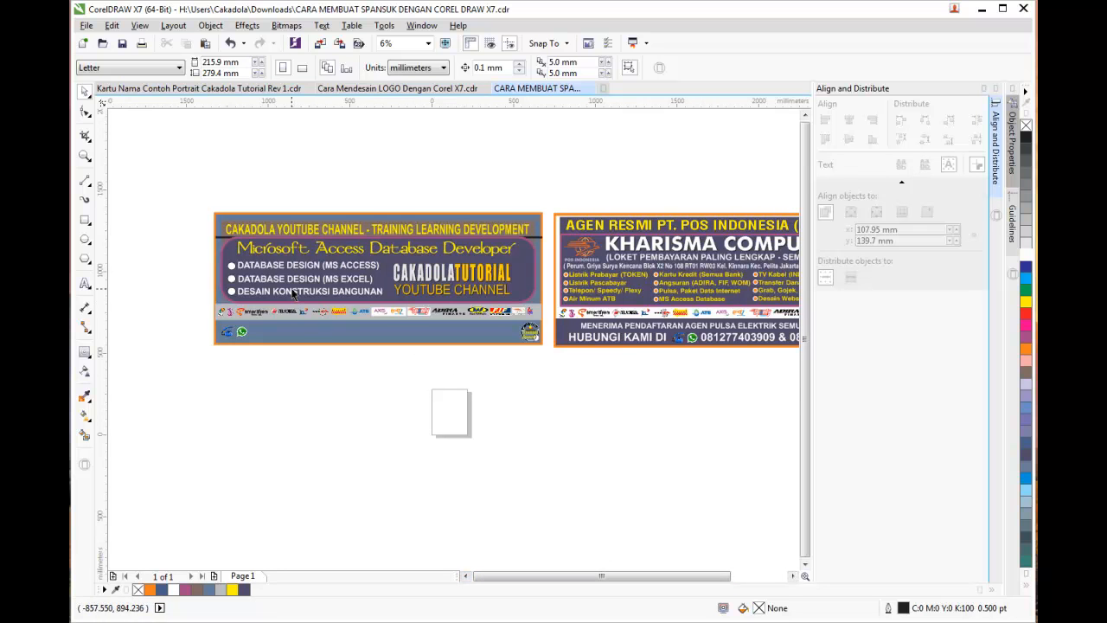
pyautogui.scroll(1, 293, 294)
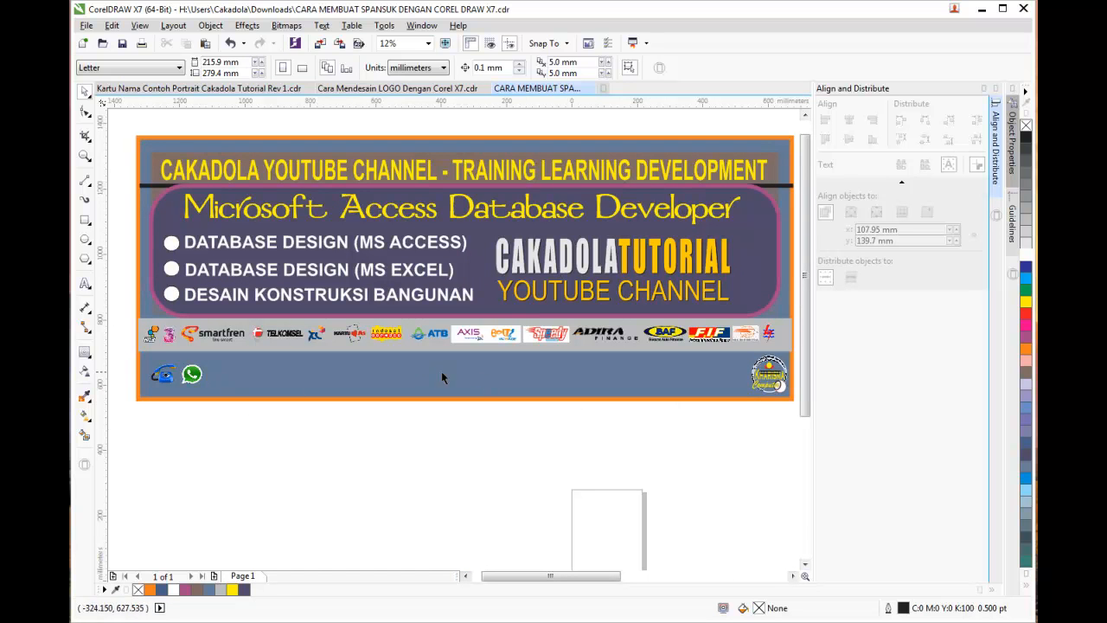
pyautogui.click(641, 272)
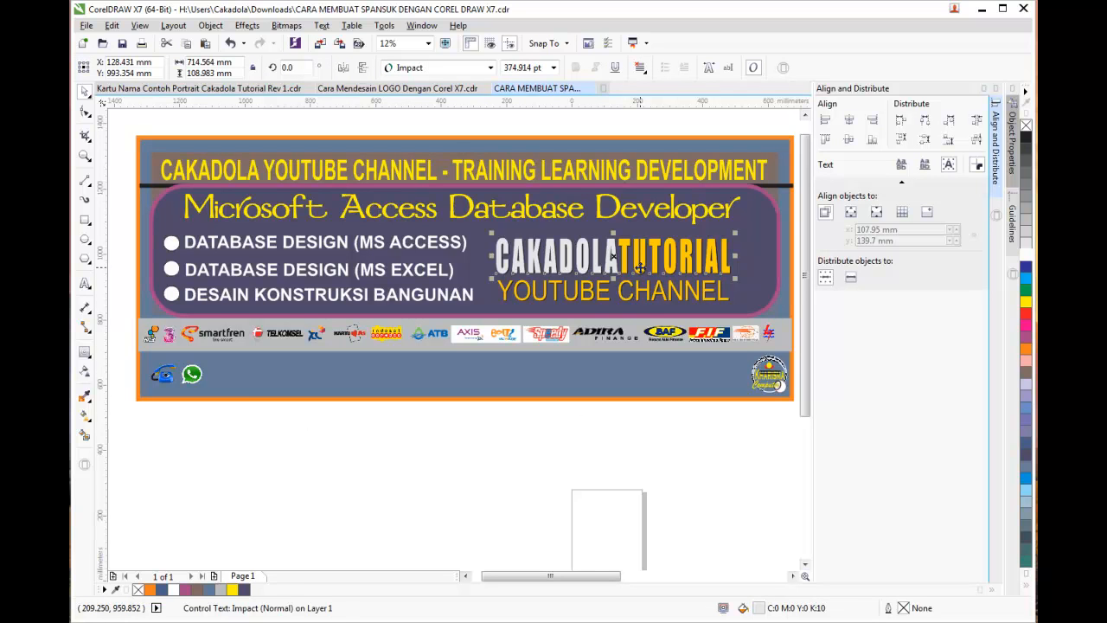
pyautogui.hotkey('ctrl', 'k')
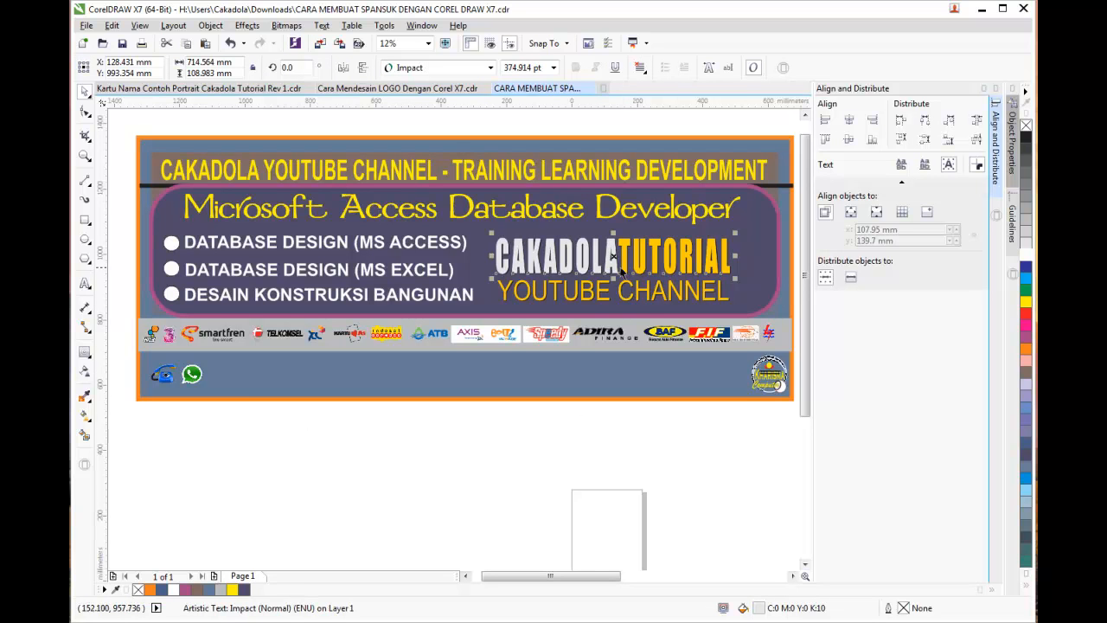
pyautogui.moveTo(612, 262); pyautogui.dragTo(345, 380)
# Widen the copied text across the bottom strip and make it shorter in height
pyautogui.moveTo(465, 376); pyautogui.dragTo(715, 376)
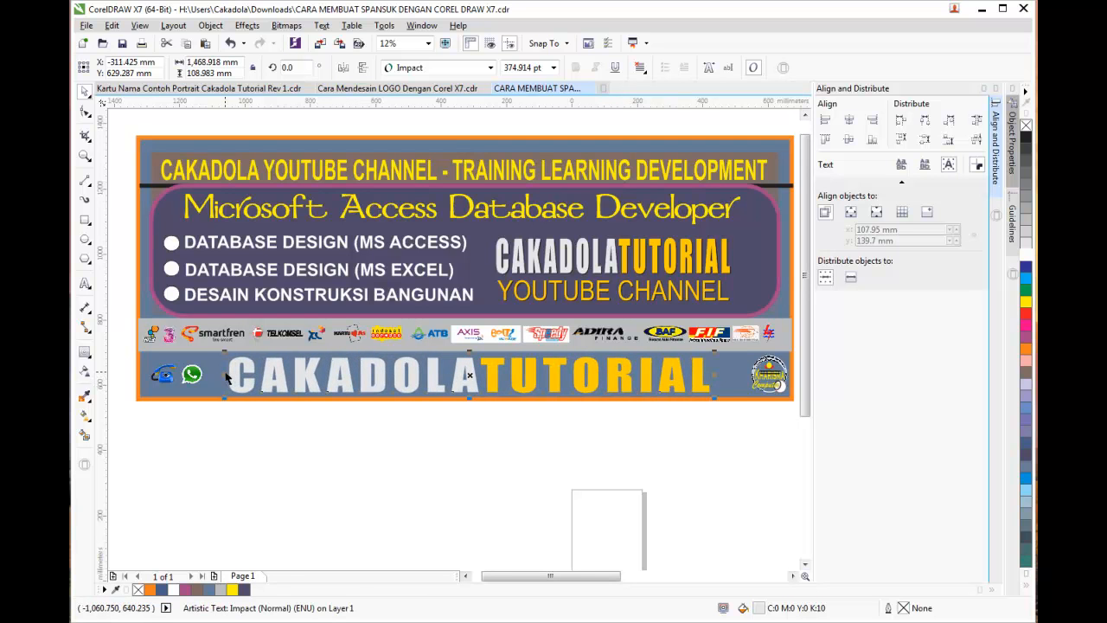
pyautogui.moveTo(225, 376); pyautogui.dragTo(216, 377)
pyautogui.moveTo(465, 352); pyautogui.dragTo(467, 394)
# Replace the strip text with 'HUBUNGI:' followed by the contact phone number
pyautogui.click(85, 282)
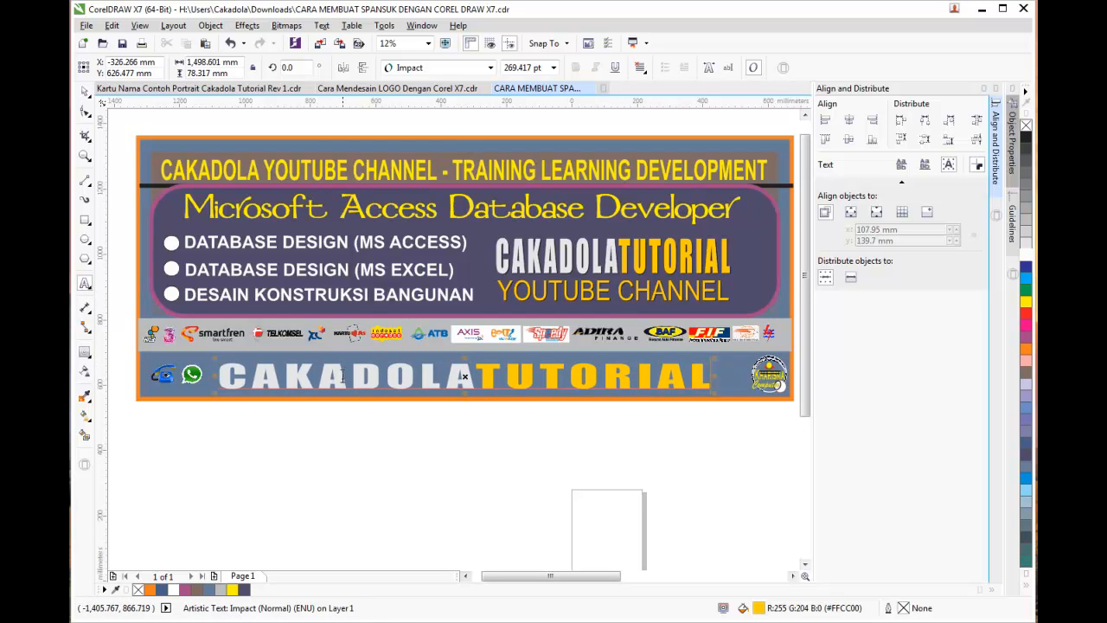
pyautogui.click(271, 394)
pyautogui.hotkey('ctrl', 'a')
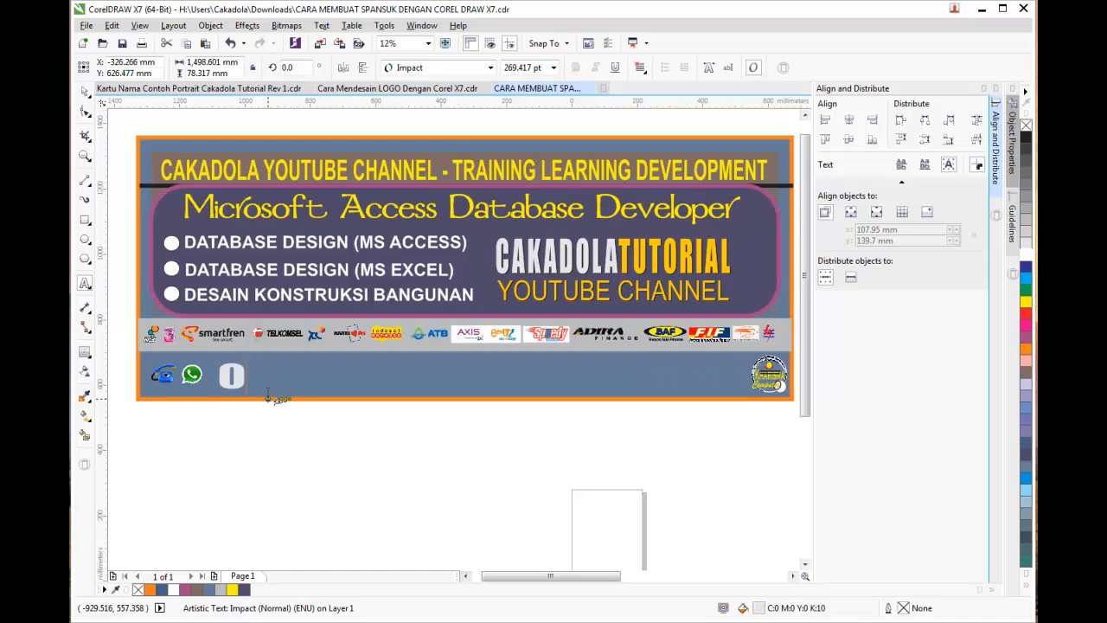
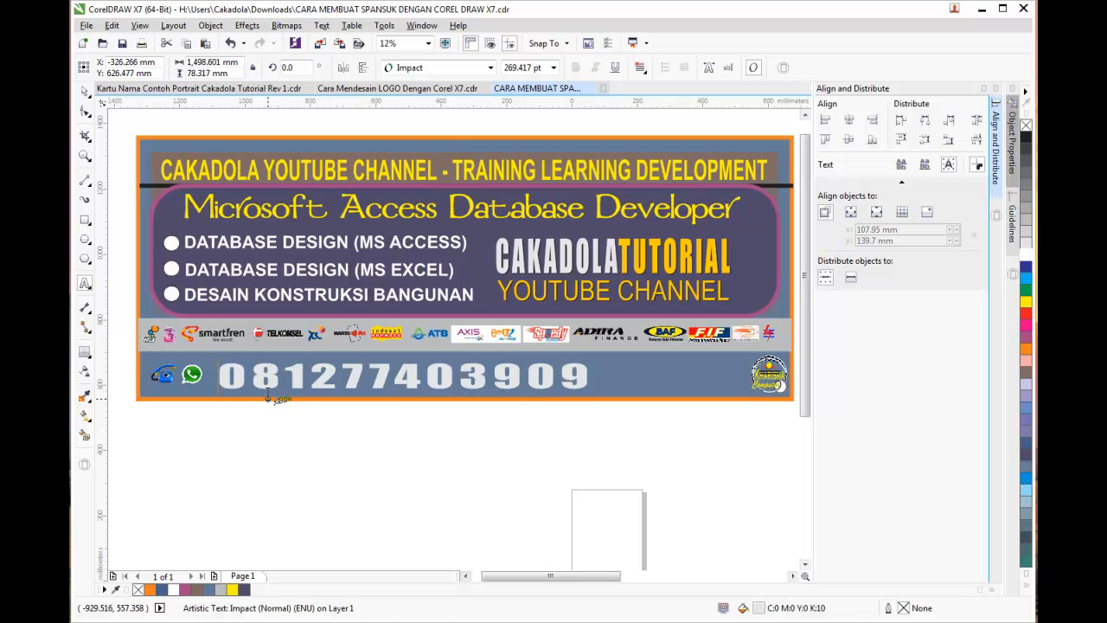
pyautogui.hotkey('ctrl', 'a')
pyautogui.press('Right')
pyautogui.write('HUBUNGI')
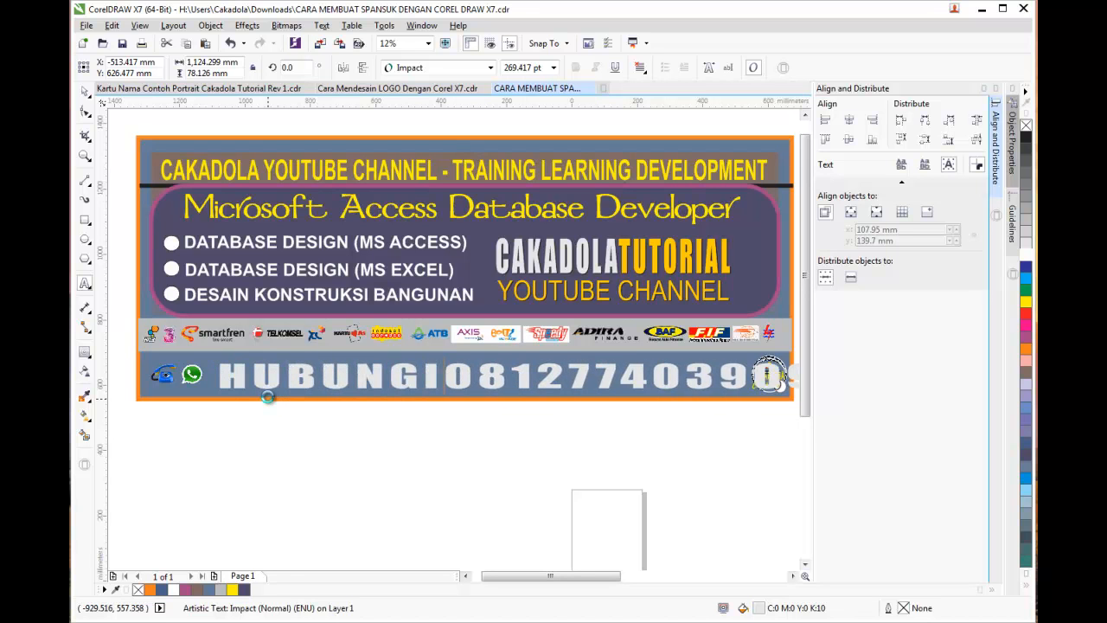
pyautogui.write(':')
# Colour the phone-number digits orange from the palette
pyautogui.hotkey('shift', 'End')
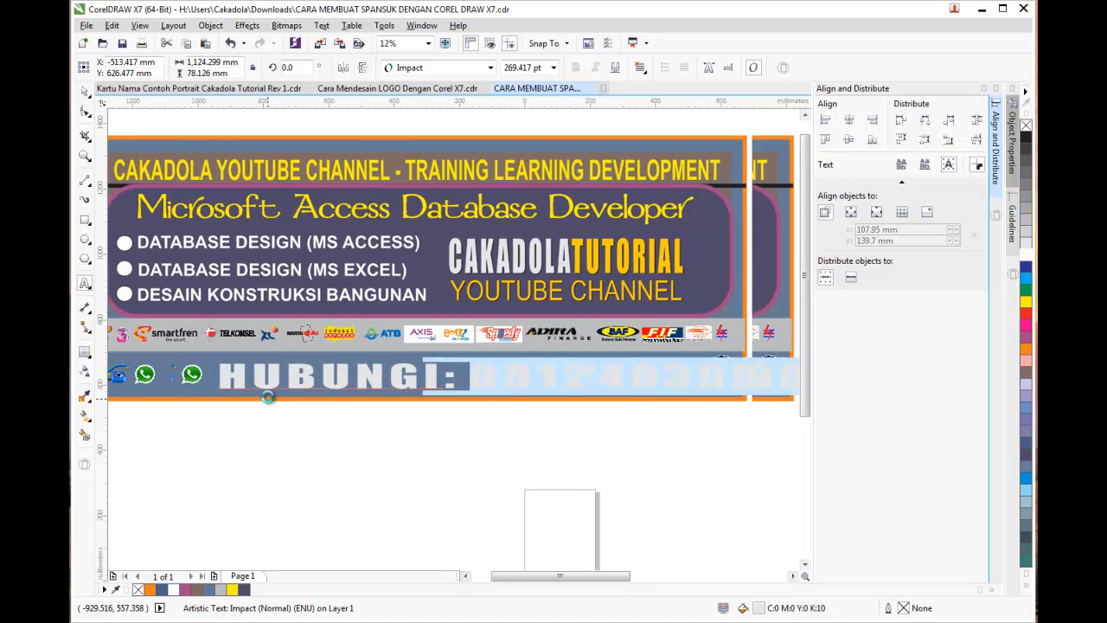
pyautogui.click(1026, 350)
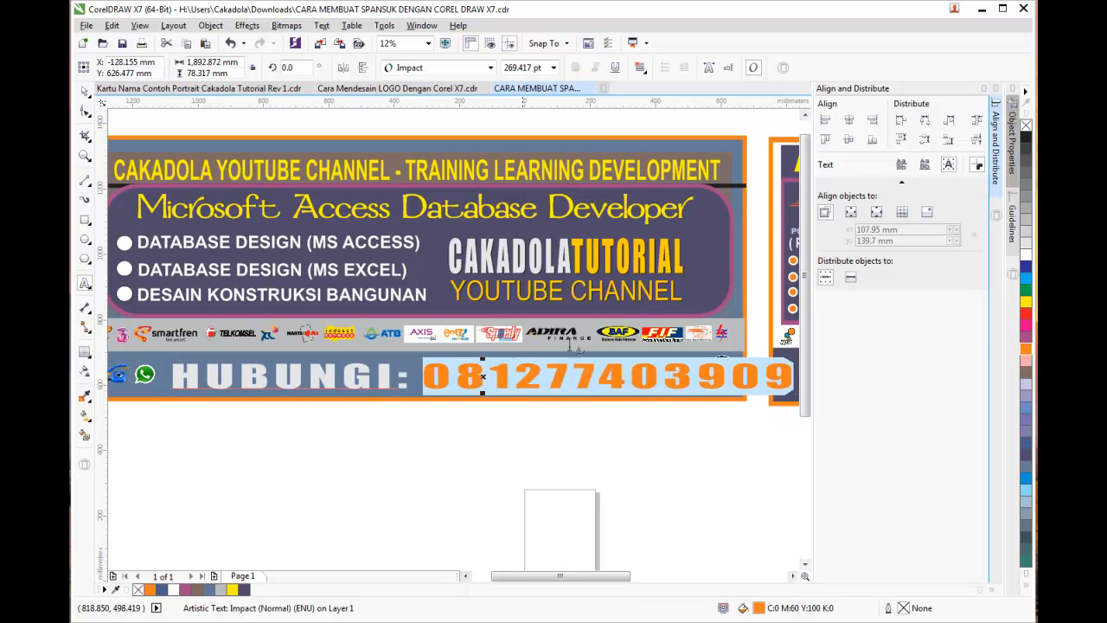
pyautogui.click(85, 92)
pyautogui.click(338, 432)
# Narrow the HUBUNGI line so it ends before the Kharisma emblem
pyautogui.click(584, 381)
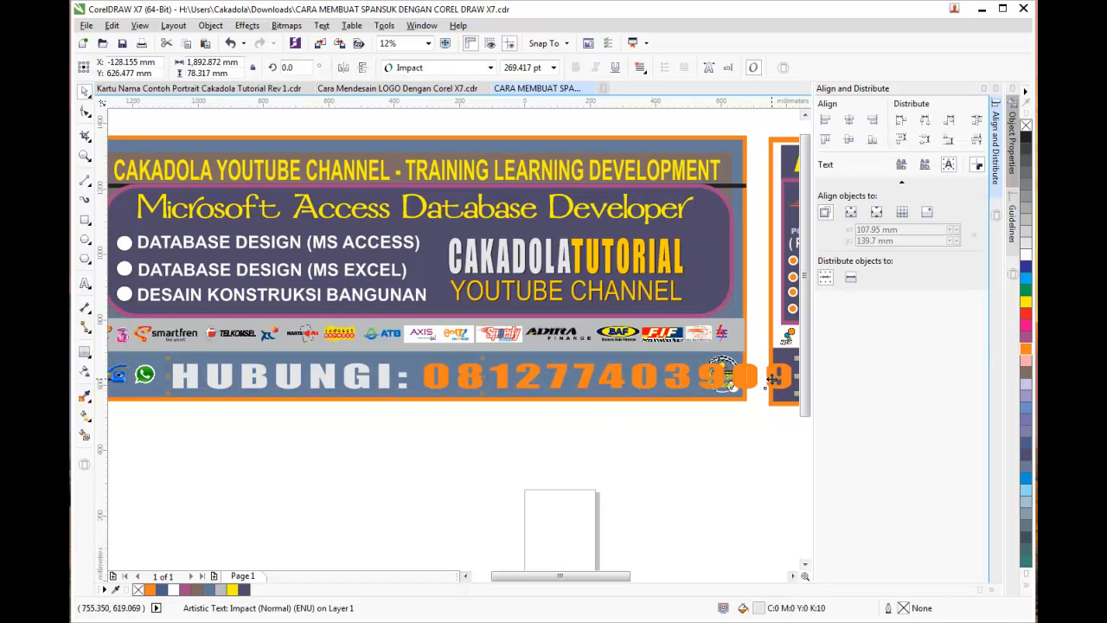
pyautogui.moveTo(798, 376); pyautogui.dragTo(692, 371)
pyautogui.click(242, 446)
pyautogui.moveTo(554, 576); pyautogui.dragTo(546, 582)
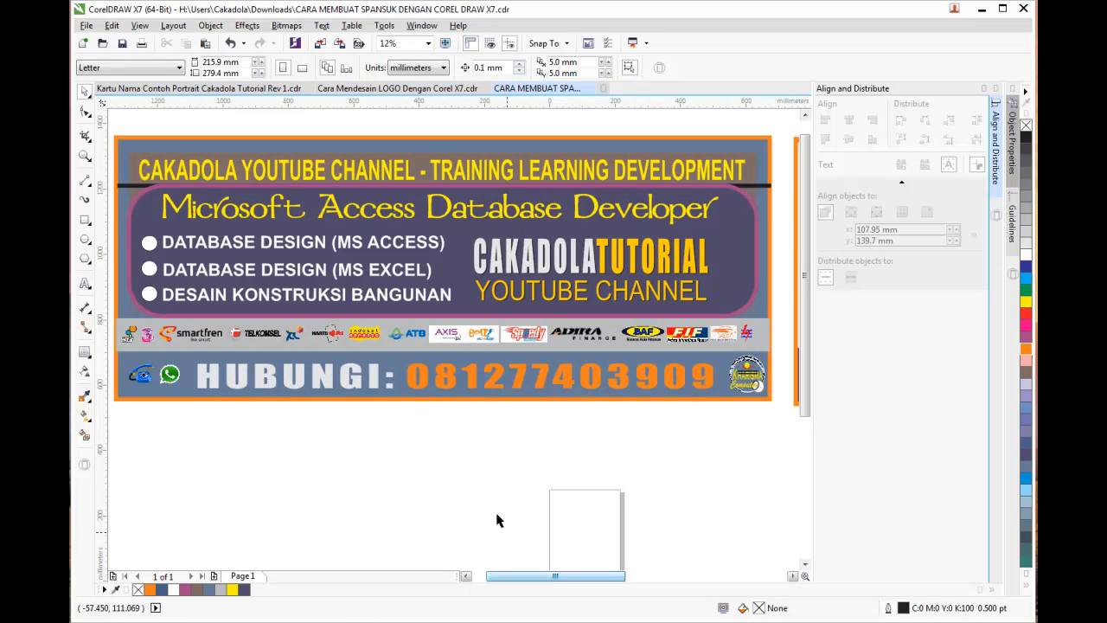
pyautogui.click(472, 390)
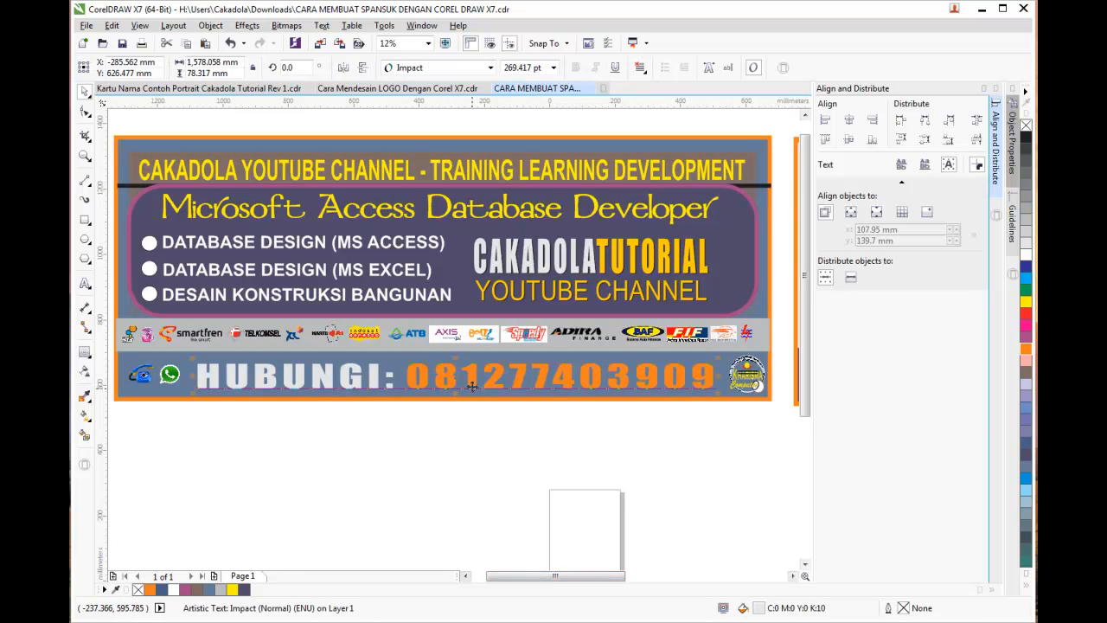
# Add an orange outside contour around the HUBUNGI phone-number text
pyautogui.click(85, 353)
pyautogui.click(90, 360)
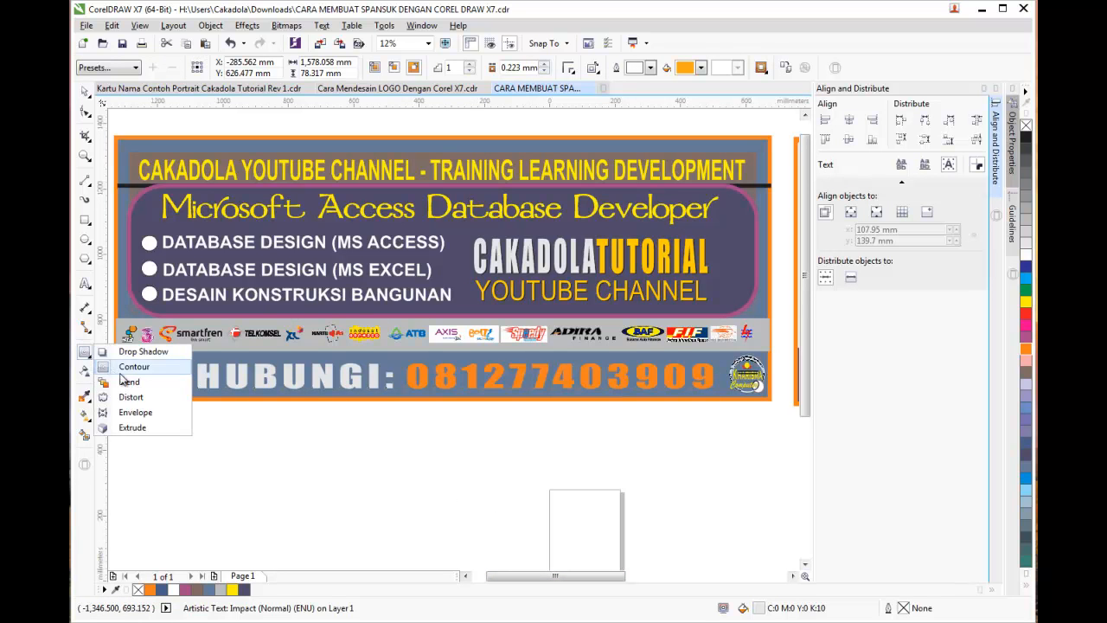
pyautogui.click(130, 370)
pyautogui.scroll(4, 366, 358)
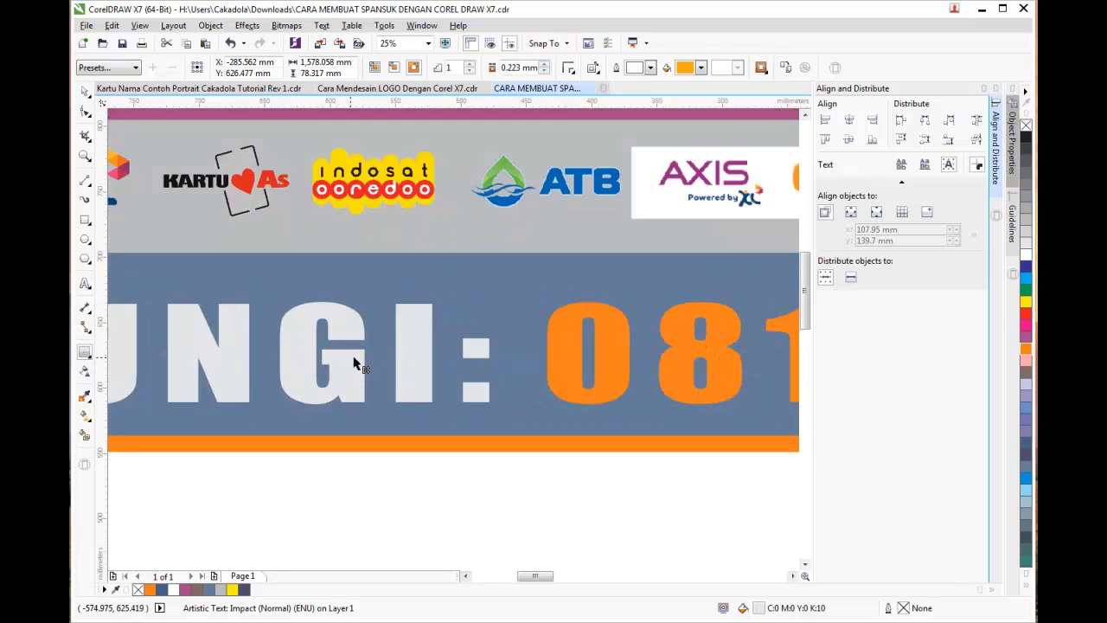
pyautogui.scroll(1, 354, 397)
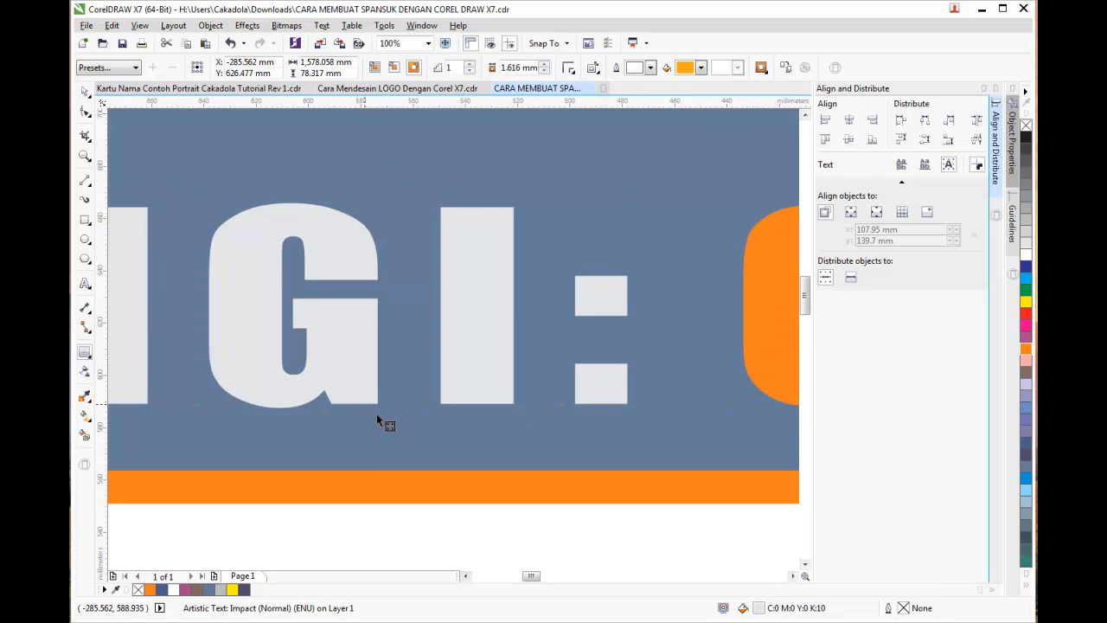
pyautogui.moveTo(376, 415); pyautogui.dragTo(375, 415)
pyautogui.scroll(-1, 375, 415)
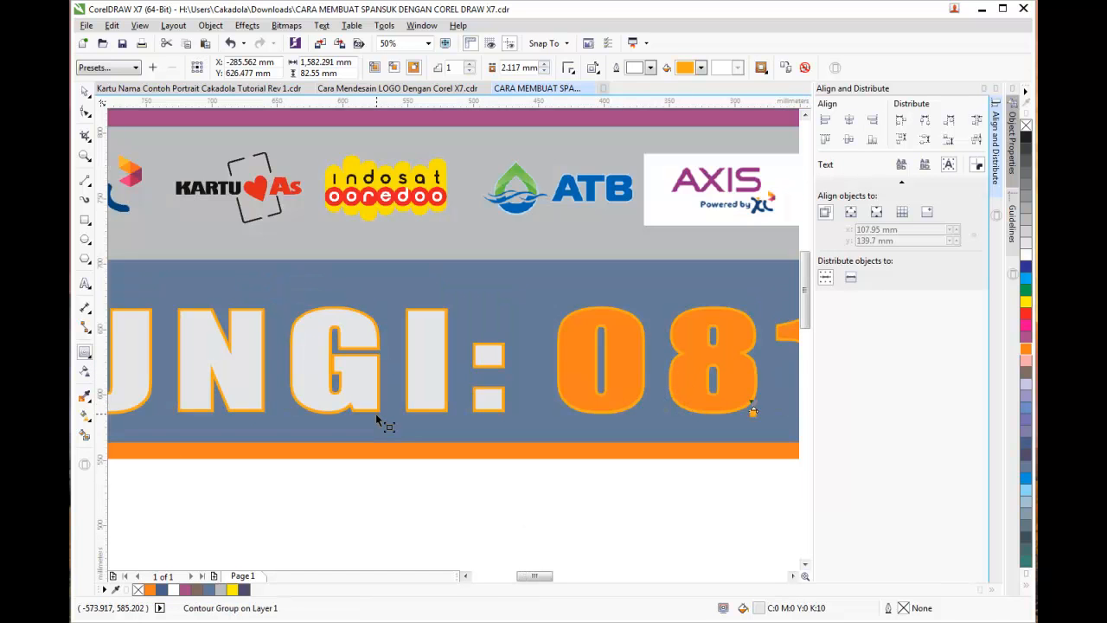
pyautogui.click(488, 529)
pyautogui.scroll(-1, 487, 521)
pyautogui.scroll(-1, 596, 512)
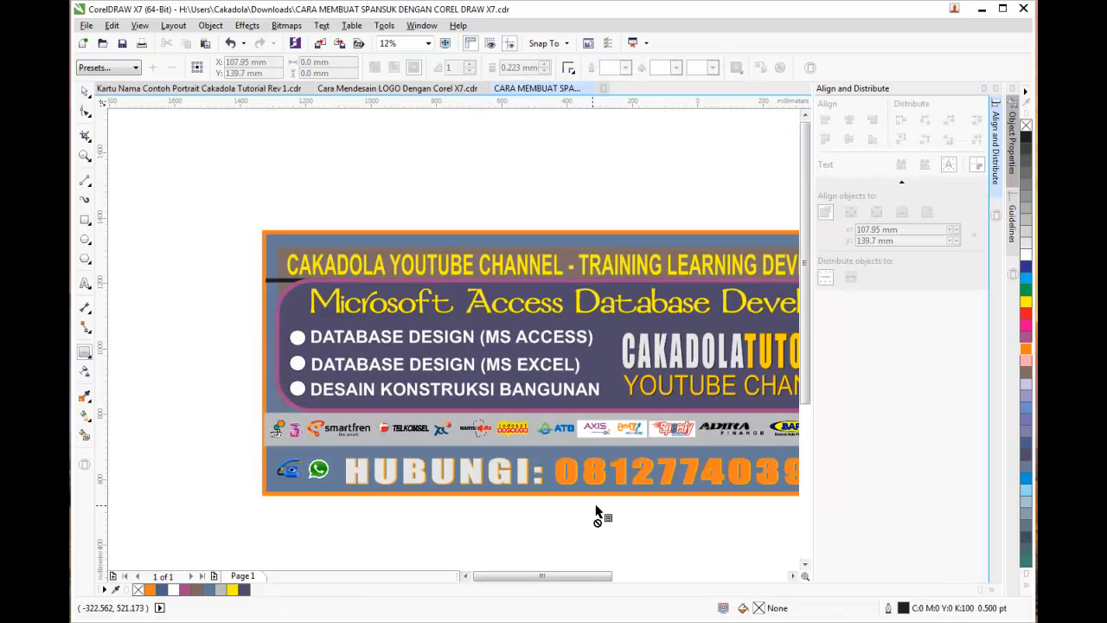
# Select the phone-number digits again with the Text tool
pyautogui.moveTo(582, 576); pyautogui.dragTo(589, 575)
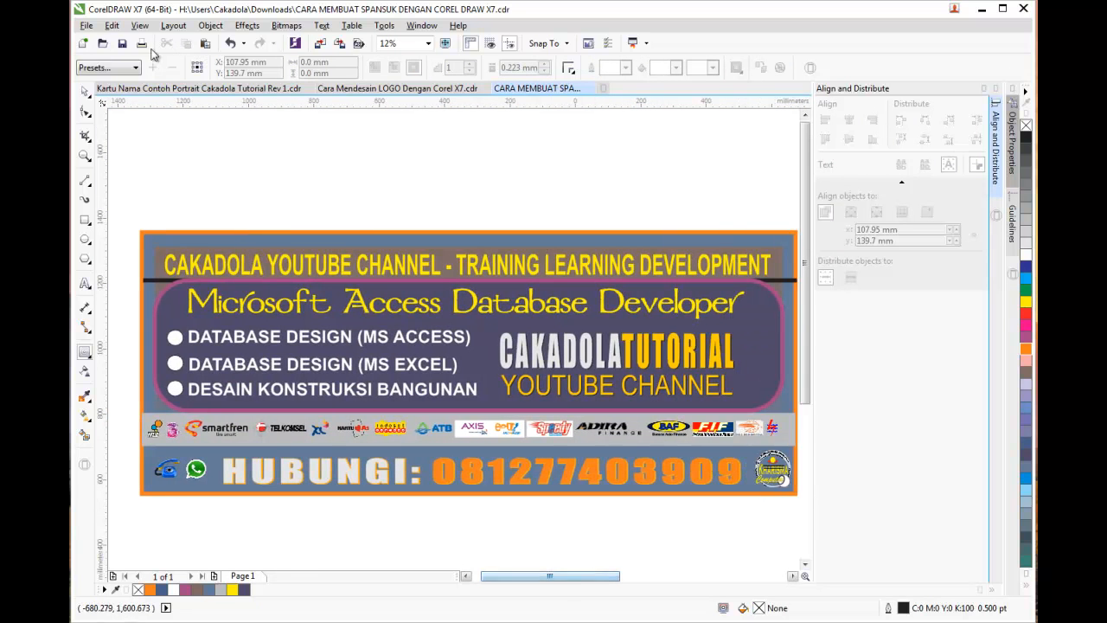
pyautogui.click(84, 92)
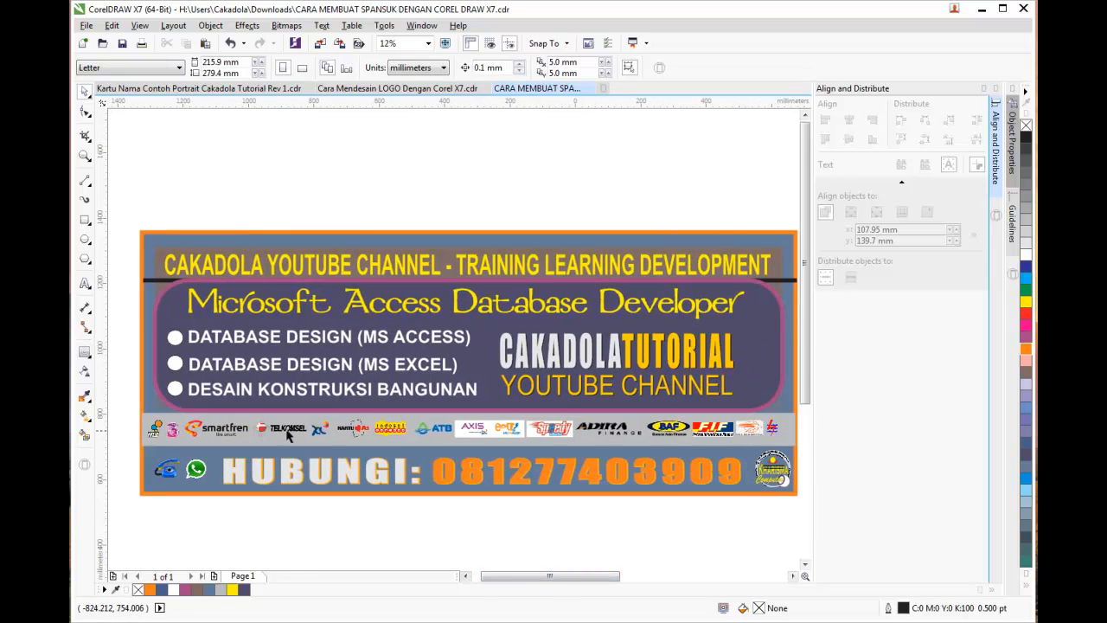
pyautogui.click(84, 284)
pyautogui.moveTo(433, 474); pyautogui.dragTo(740, 488)
pyautogui.click(481, 471)
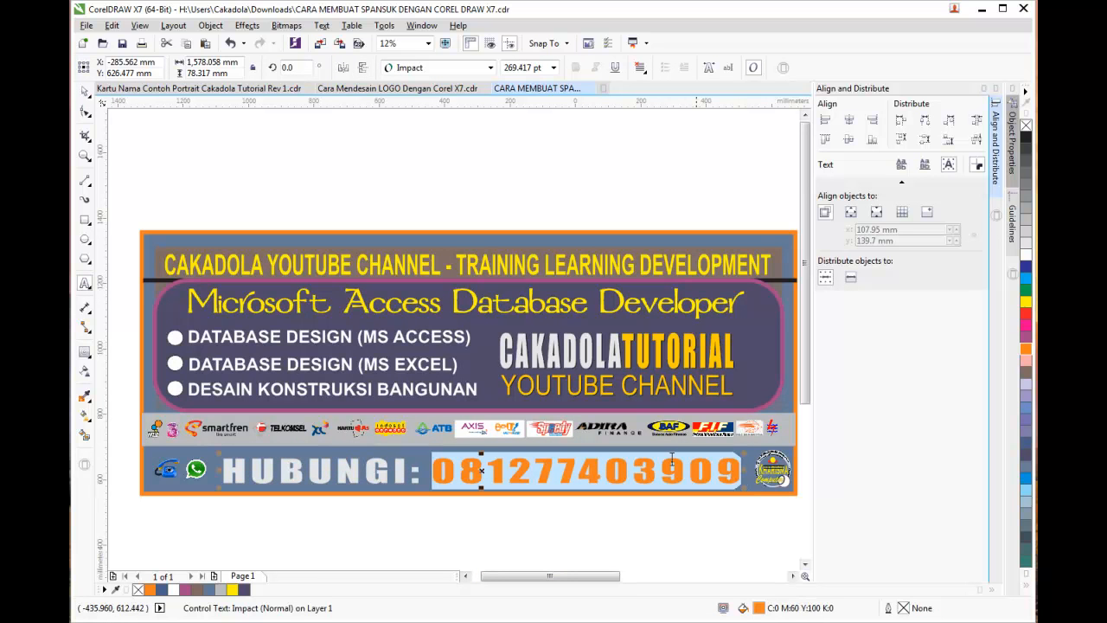
# Recolour the digits by sampling the yellow #FFCC00 of the TUTORIAL lettering in Edit Fill
pyautogui.doubleClick(759, 607)
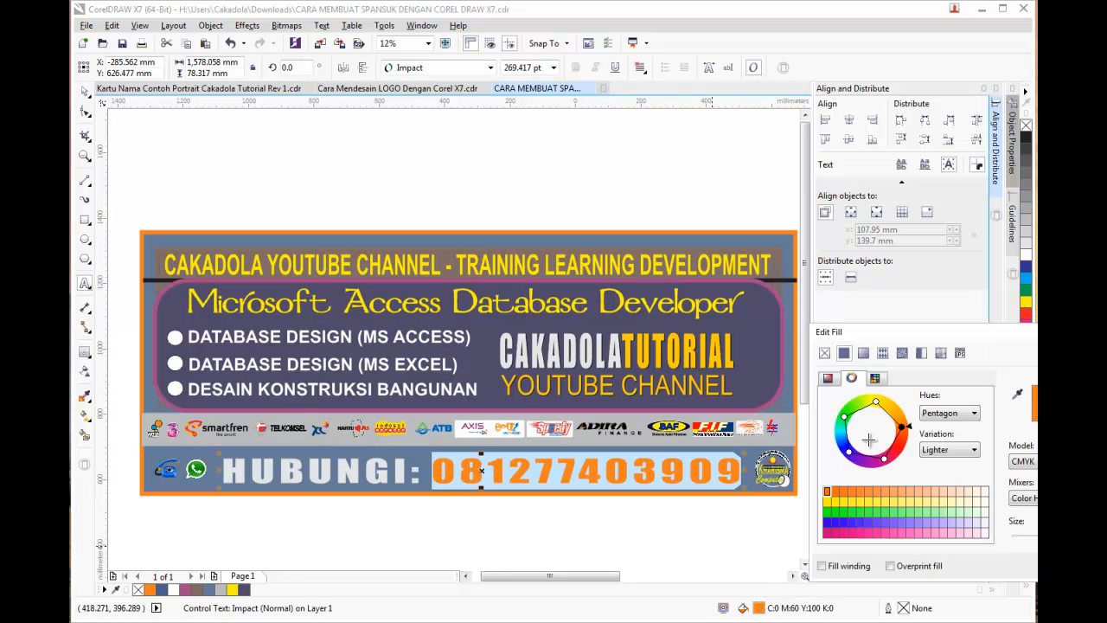
pyautogui.click(1017, 394)
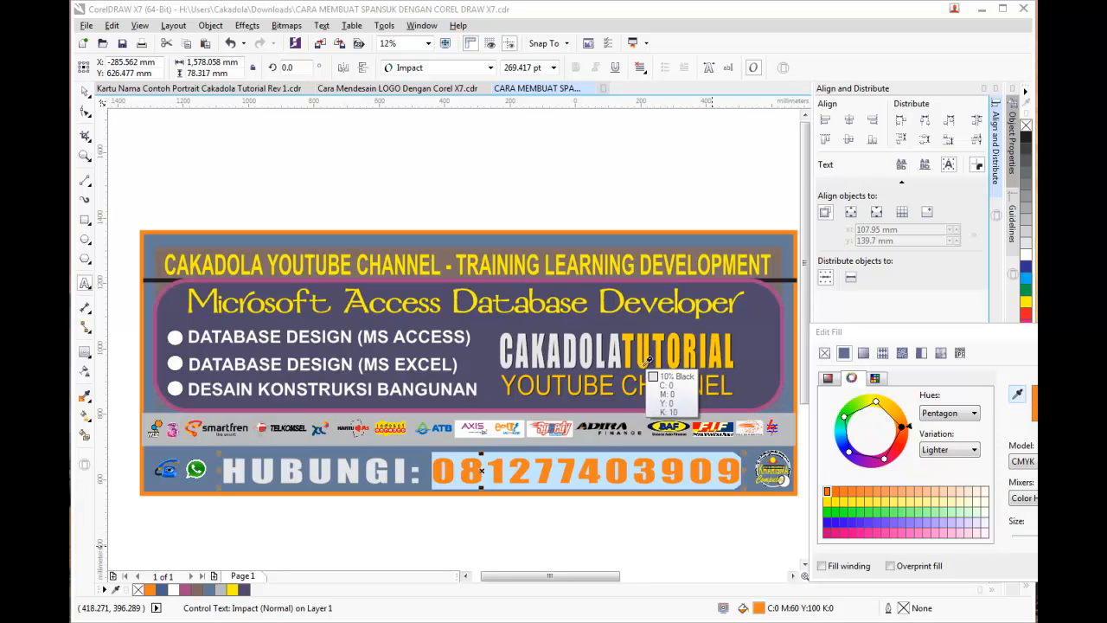
pyautogui.click(646, 380)
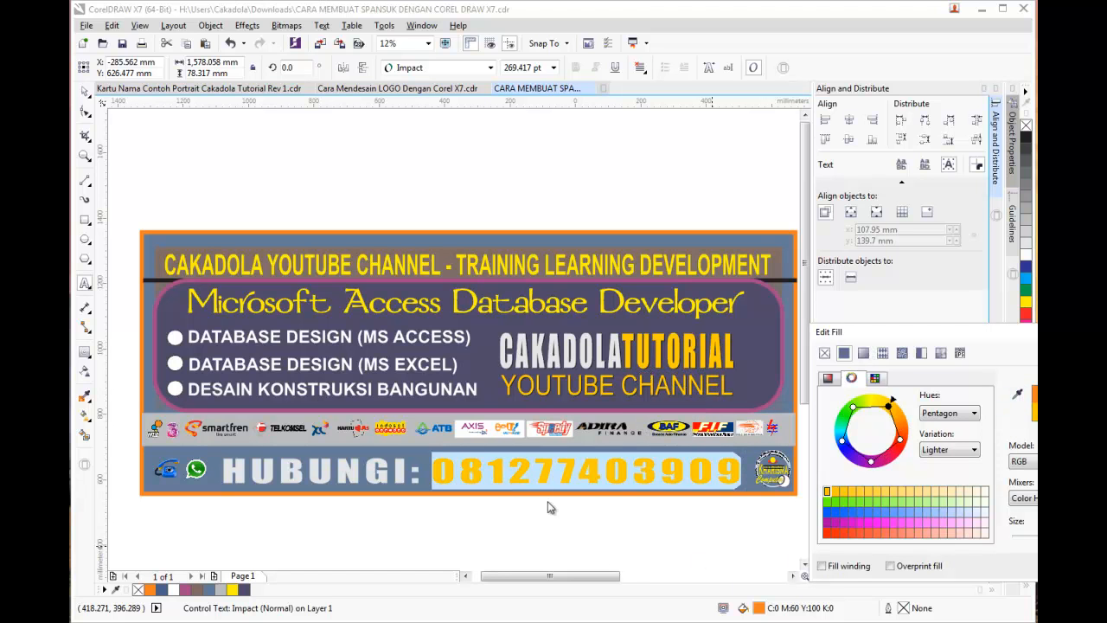
pyautogui.click(709, 545)
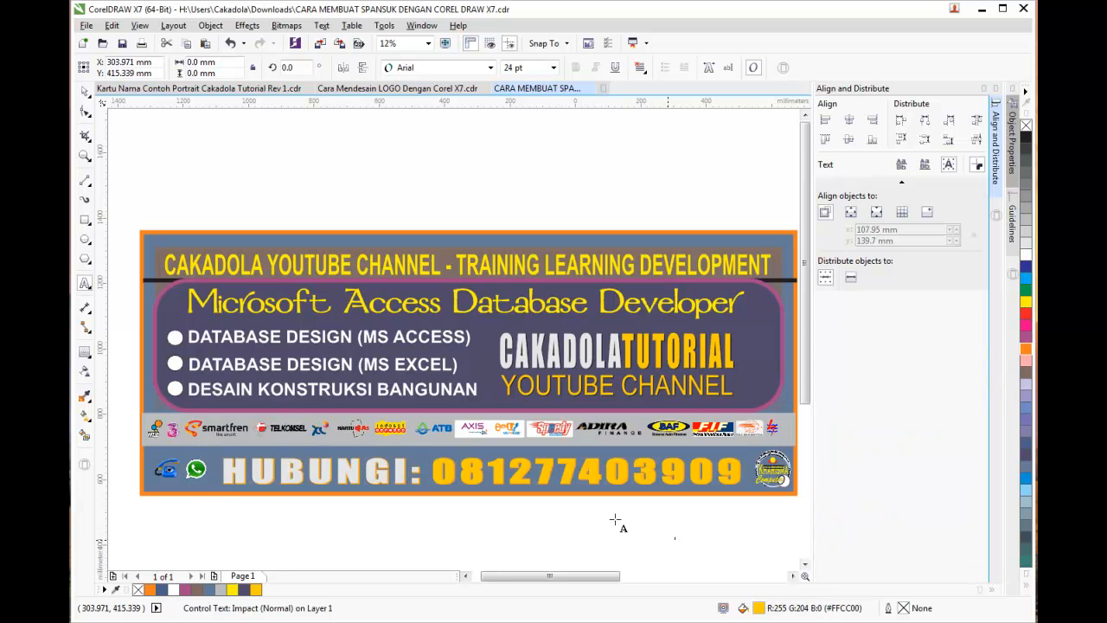
pyautogui.click(83, 95)
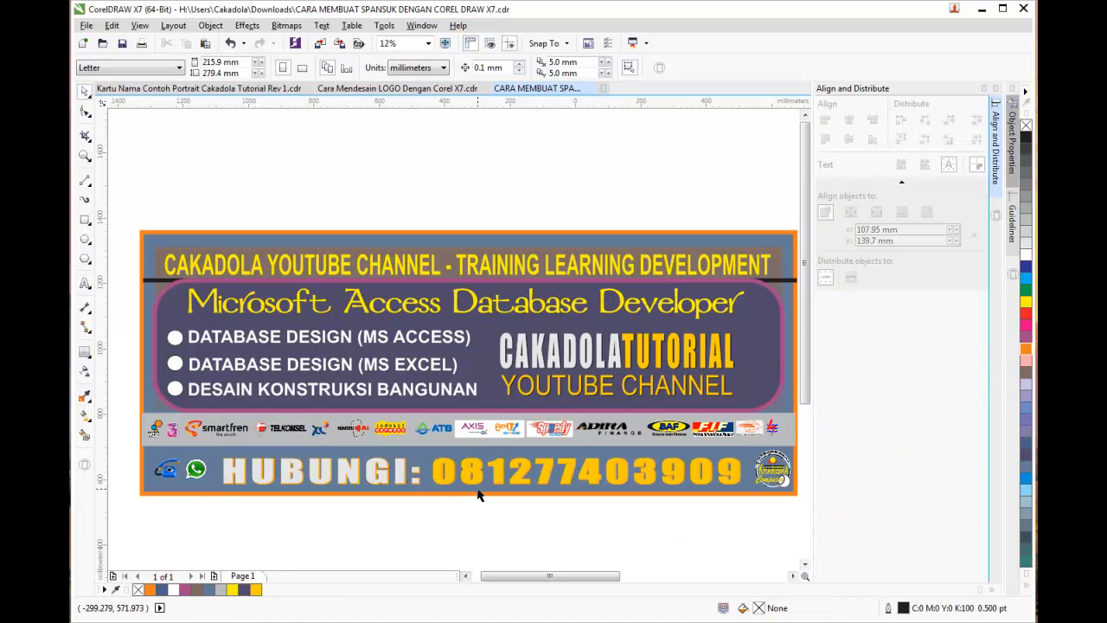
# Change the phone-number text's contour colour to black
pyautogui.scroll(1, 521, 479)
pyautogui.click(520, 482)
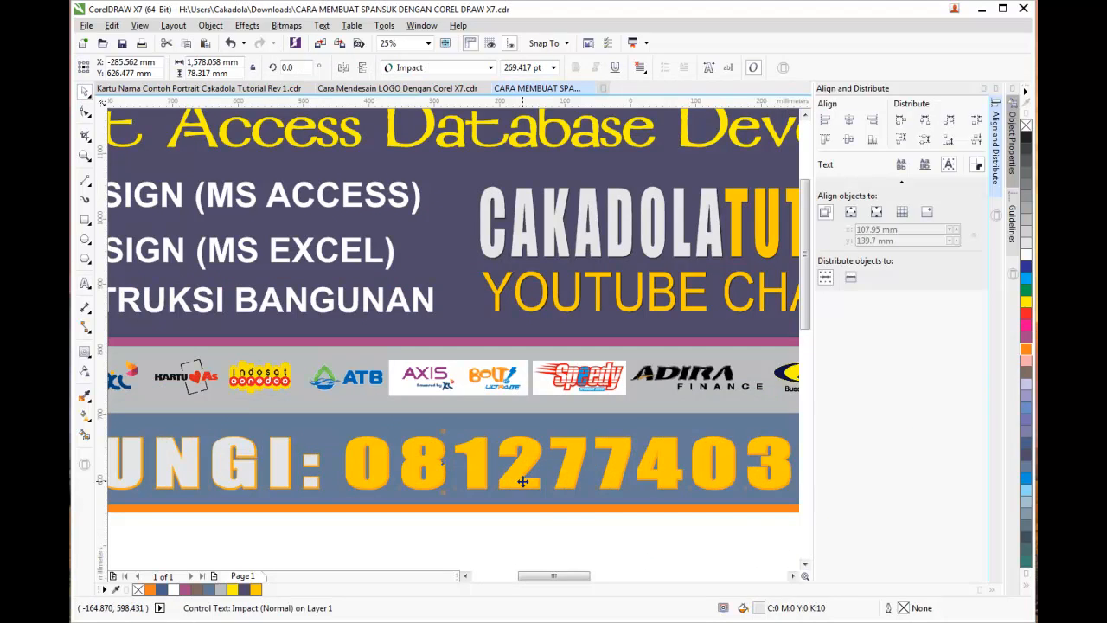
pyautogui.click(85, 351)
pyautogui.click(701, 69)
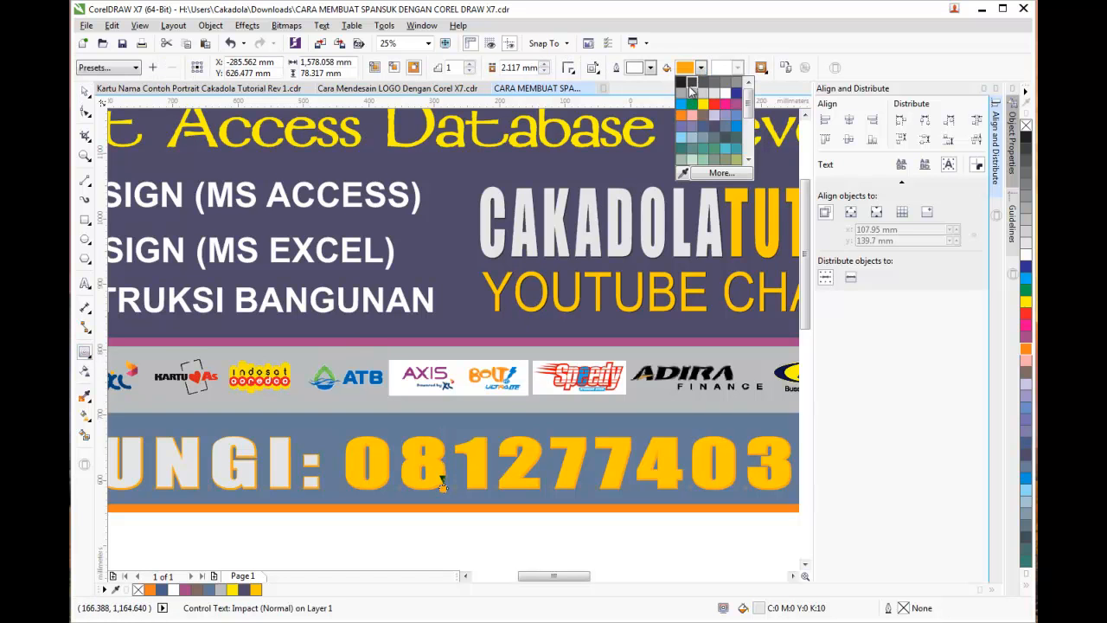
pyautogui.click(682, 83)
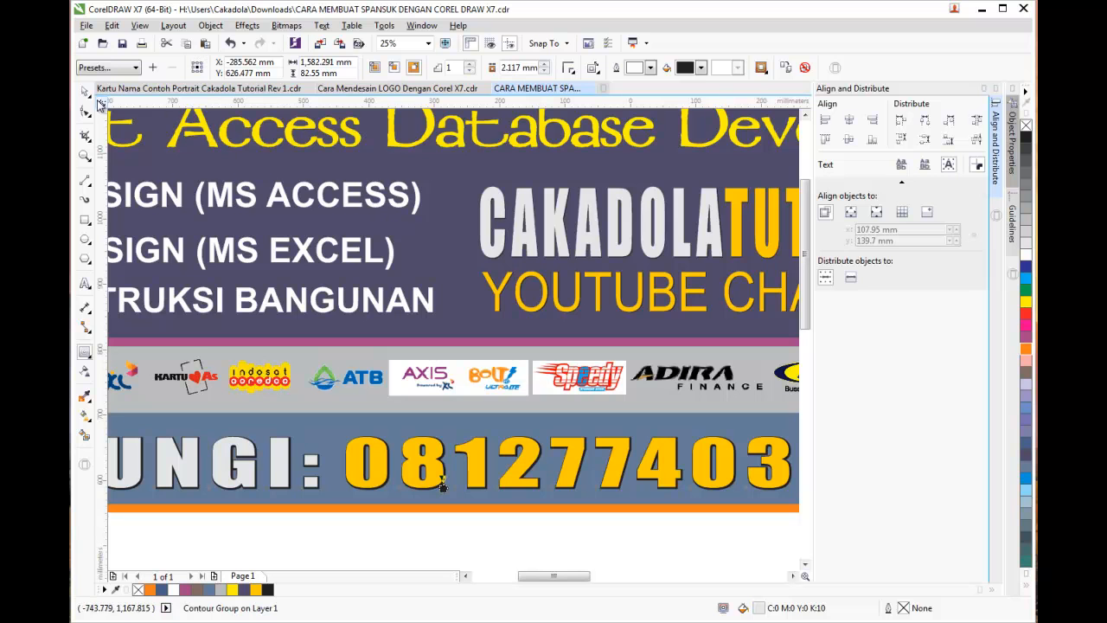
pyautogui.click(420, 538)
# Close the Align and Distribute docker
pyautogui.scroll(-2, 420, 539)
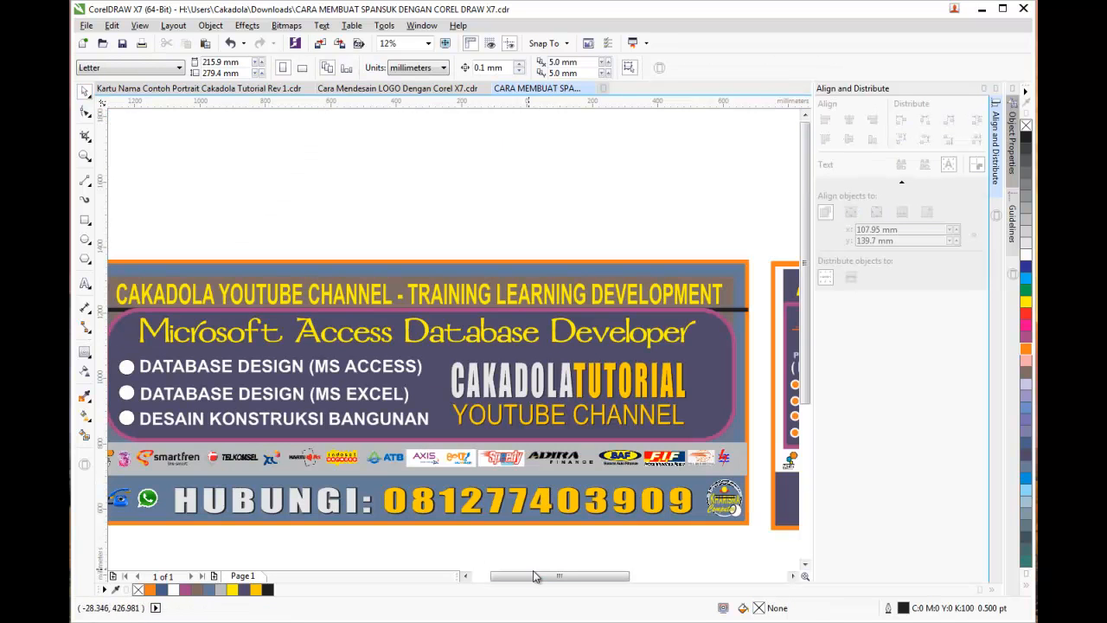
pyautogui.moveTo(560, 581); pyautogui.dragTo(555, 582)
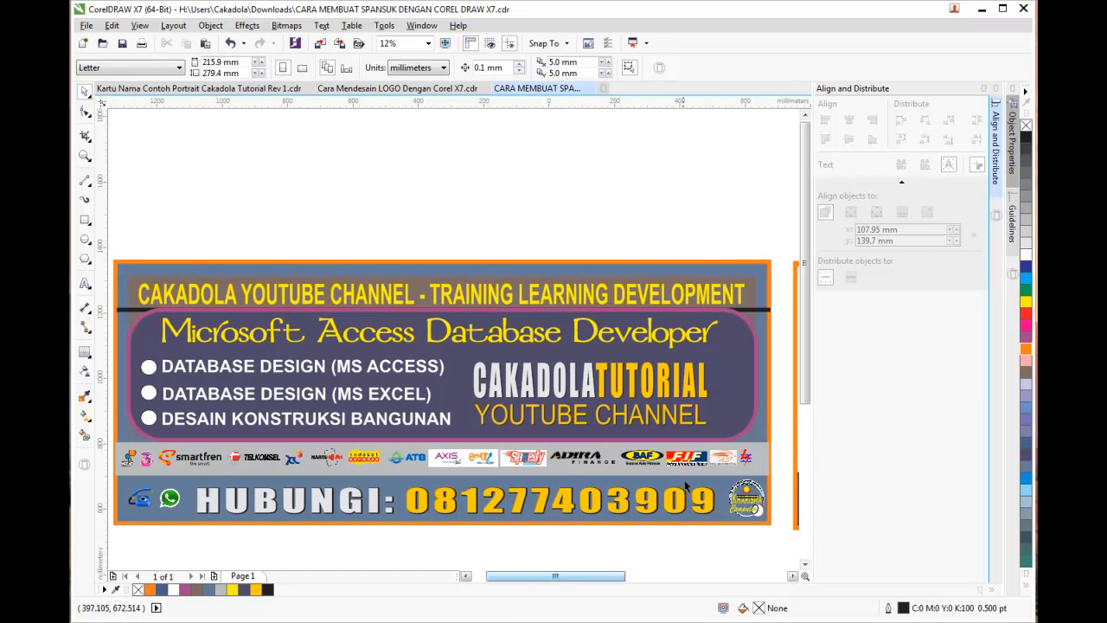
pyautogui.moveTo(805, 389); pyautogui.dragTo(806, 400)
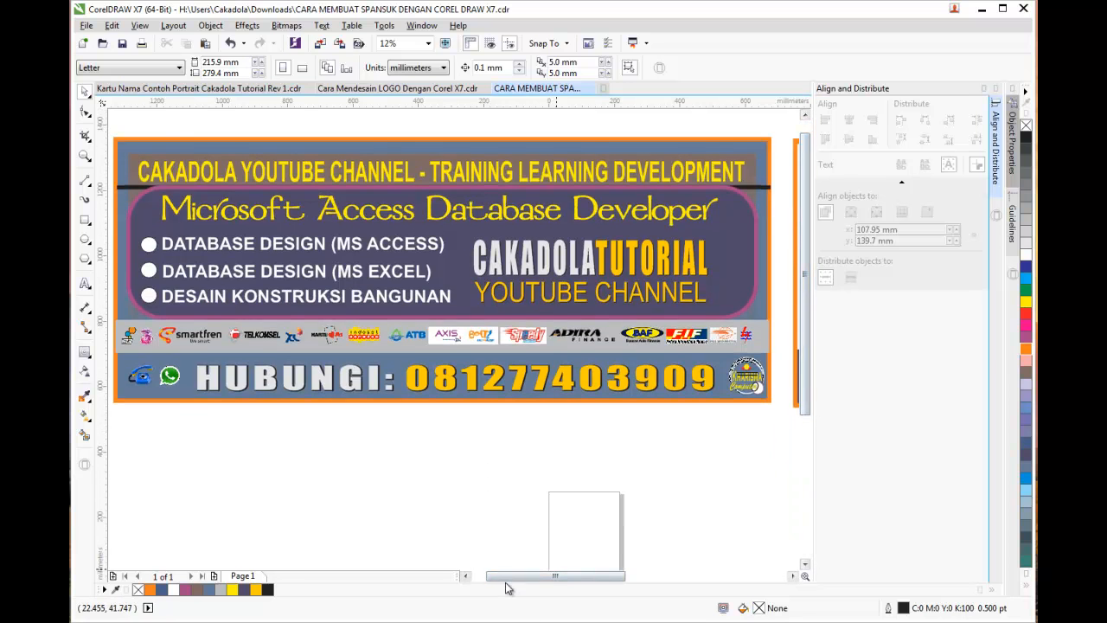
pyautogui.click(465, 576)
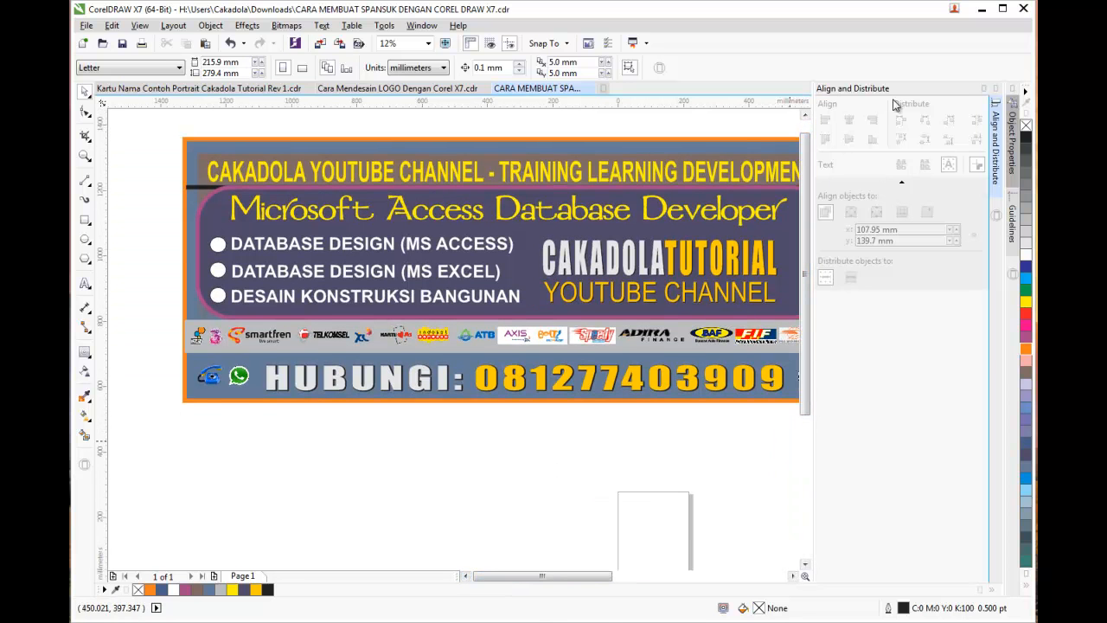
pyautogui.click(984, 89)
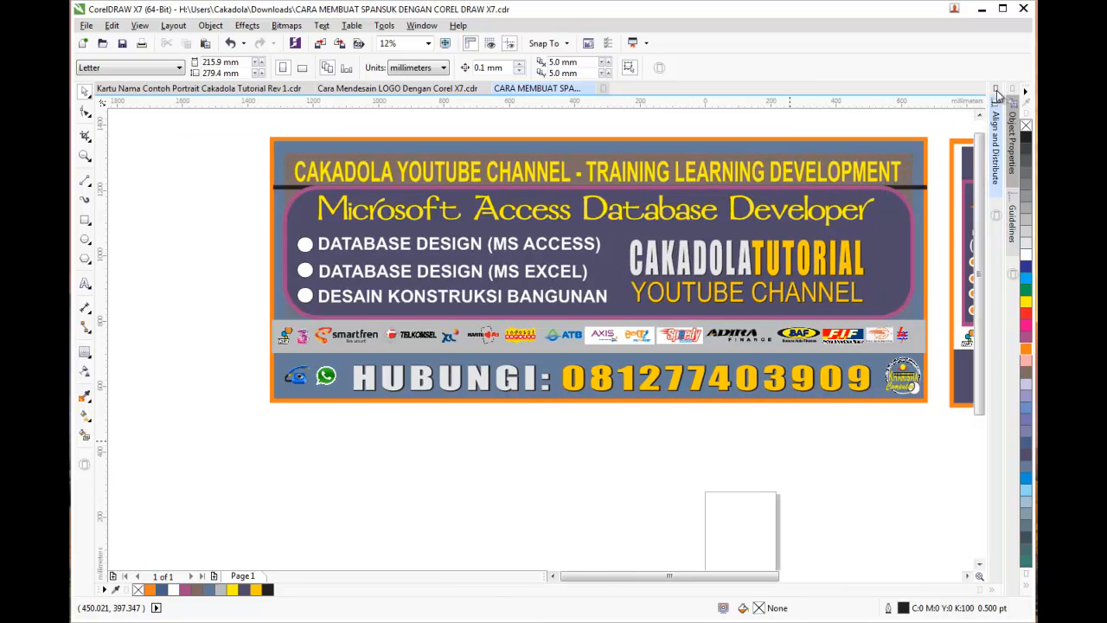
pyautogui.click(996, 90)
# Zoom to fit the whole banner, then delete the black line beneath the top title
pyautogui.moveTo(262, 121); pyautogui.dragTo(942, 421)
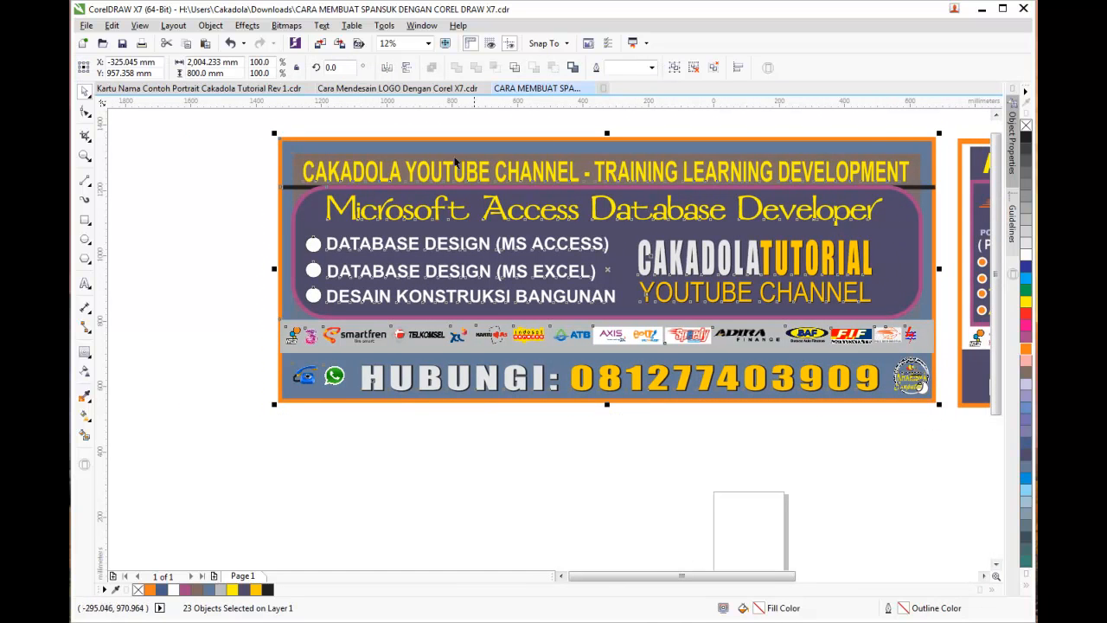
pyautogui.click(427, 43)
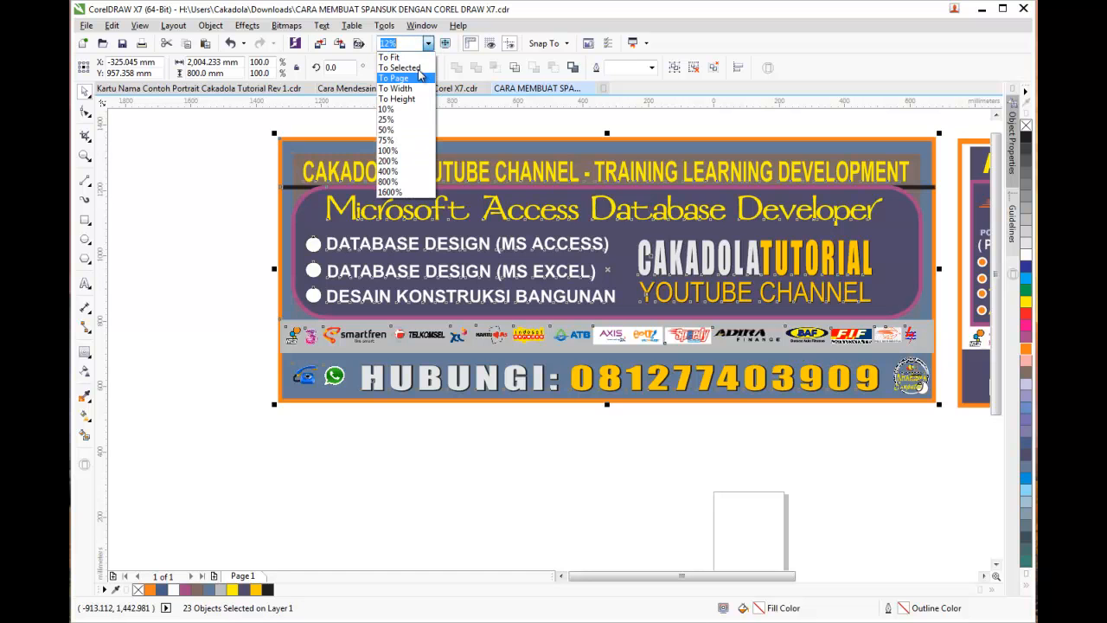
pyautogui.click(423, 69)
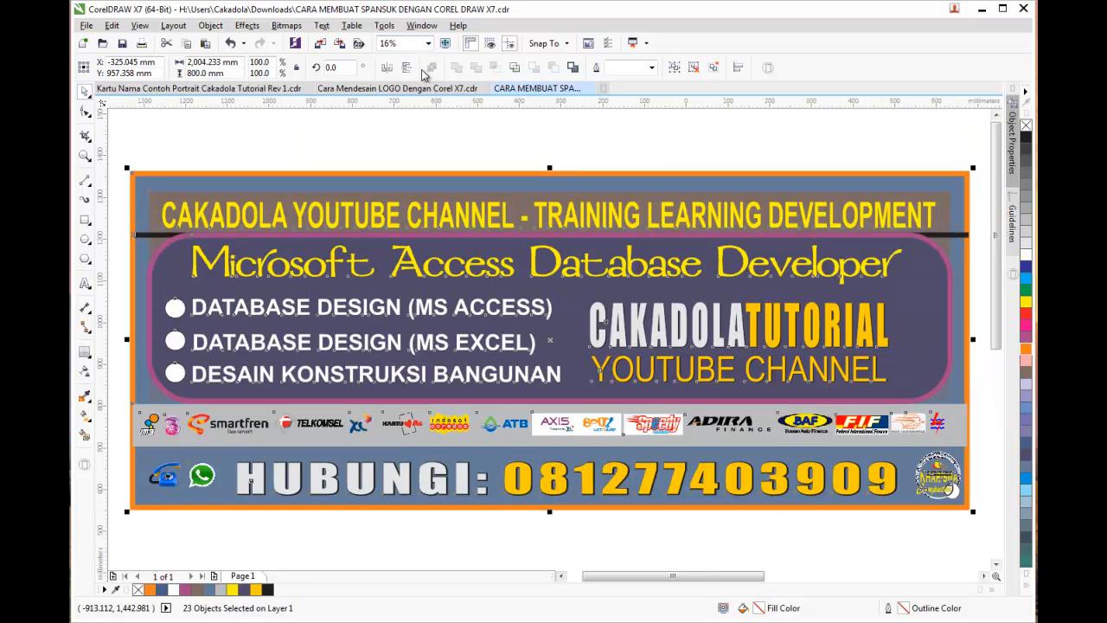
pyautogui.click(578, 154)
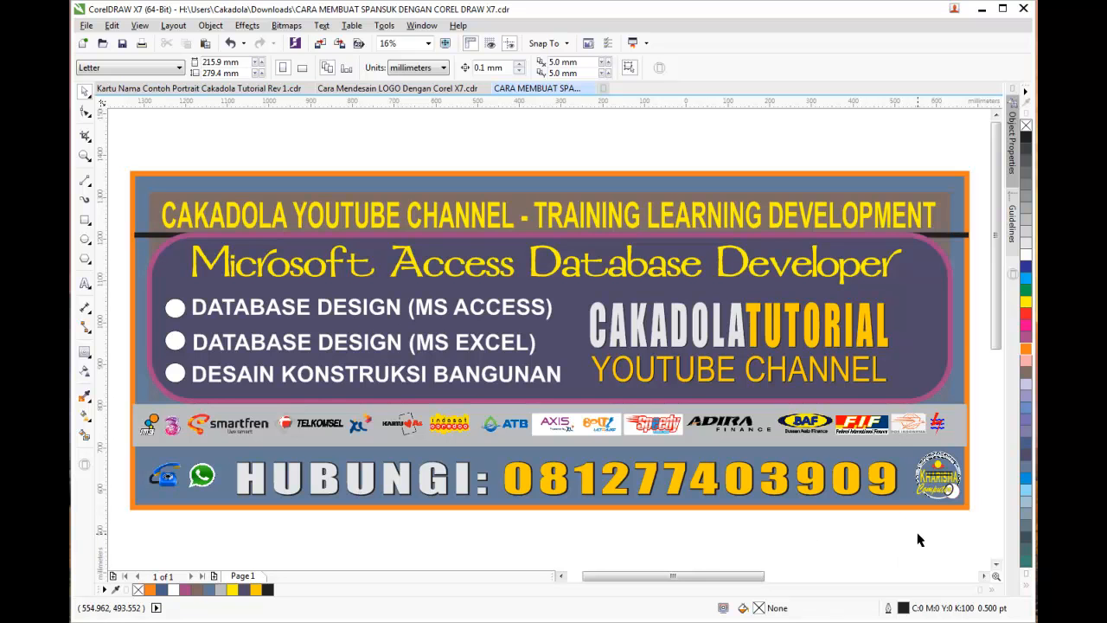
pyautogui.click(956, 235)
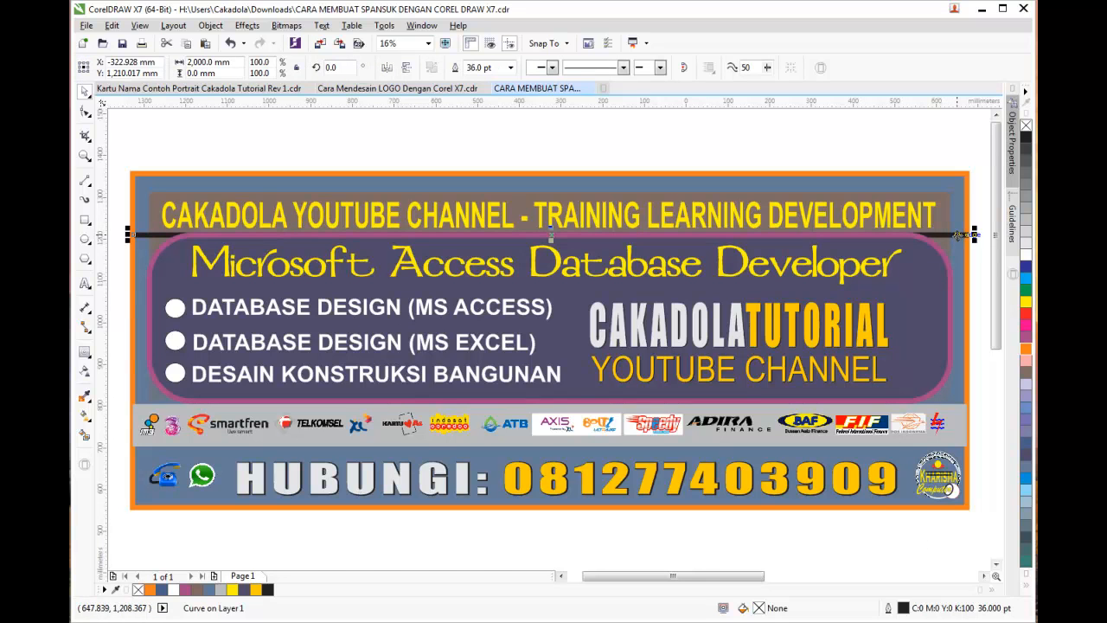
pyautogui.press('Delete')
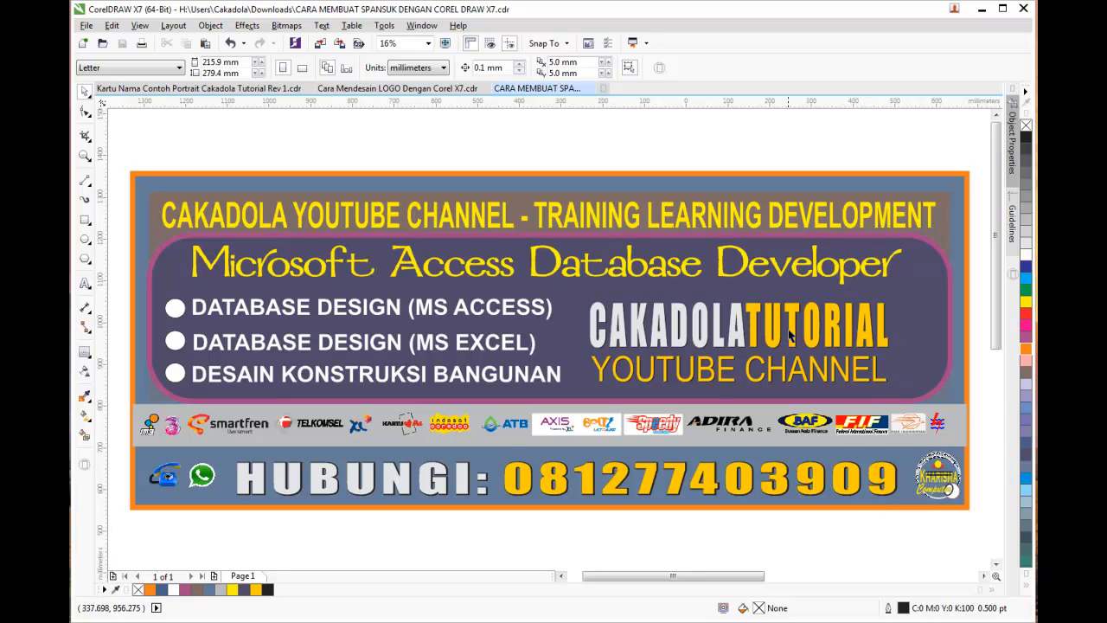
pyautogui.click(703, 376)
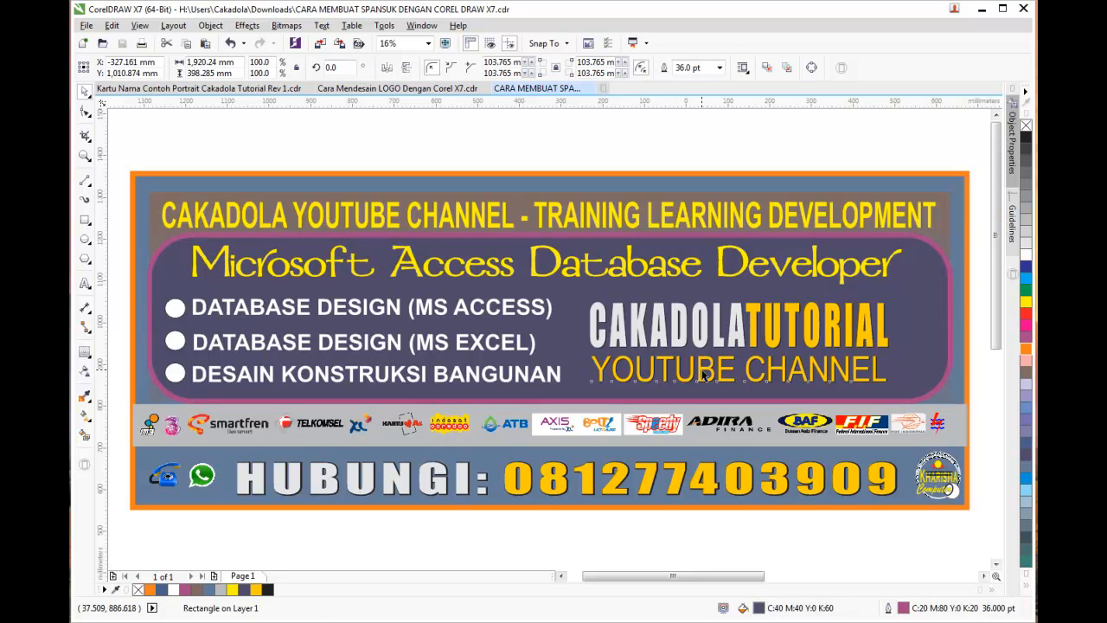